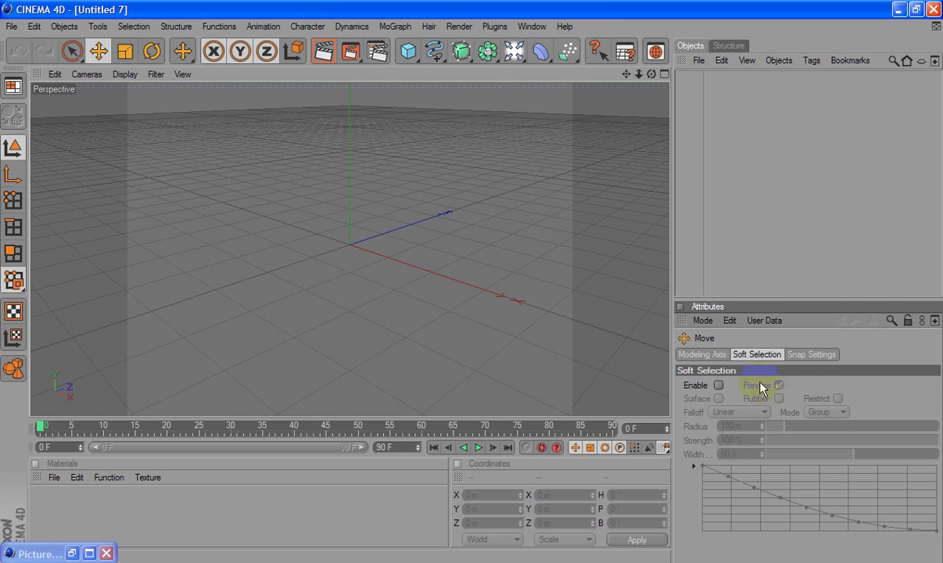
# Add a sphere with a 15 m radius and raise it to about Y 397 m
pyautogui.click(409, 55)
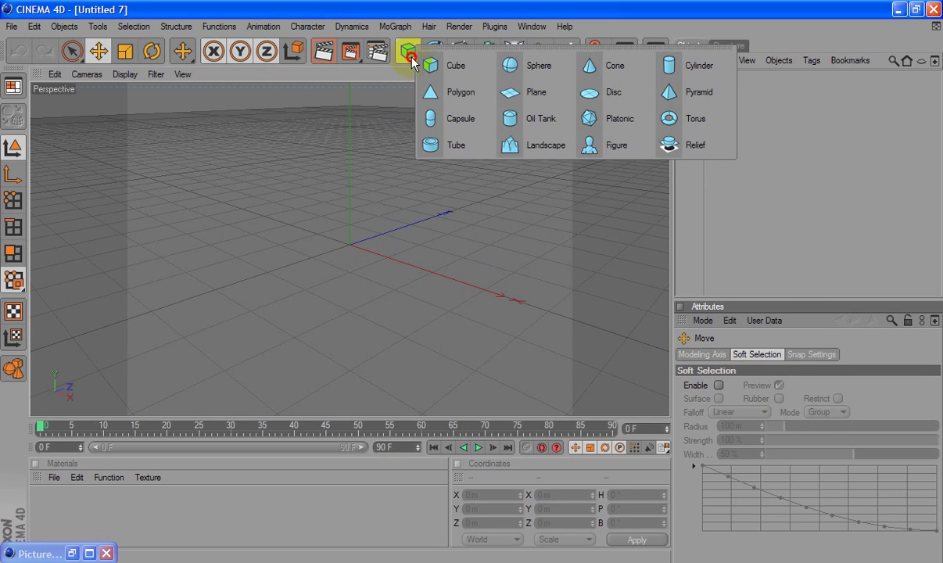
pyautogui.click(520, 62)
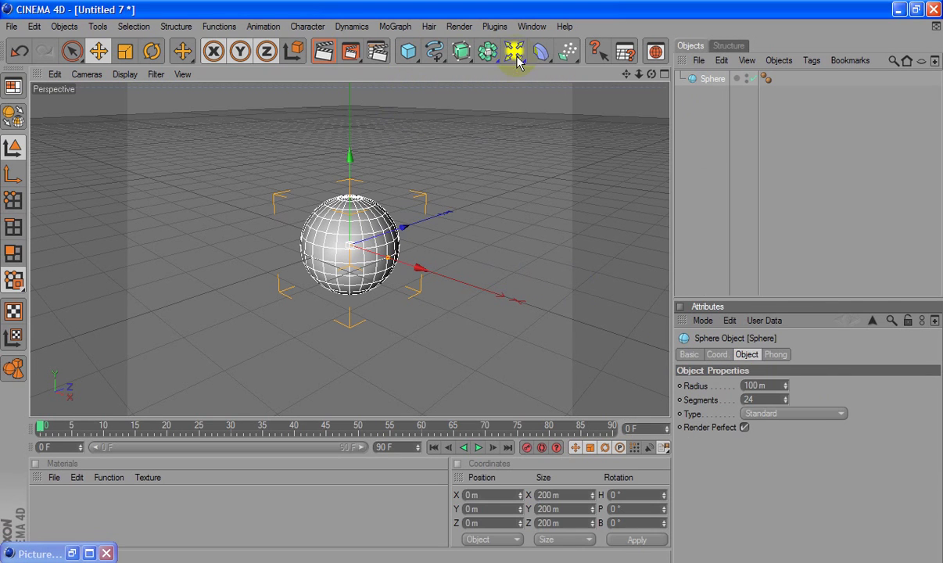
pyautogui.click(771, 385)
pyautogui.press('Return')
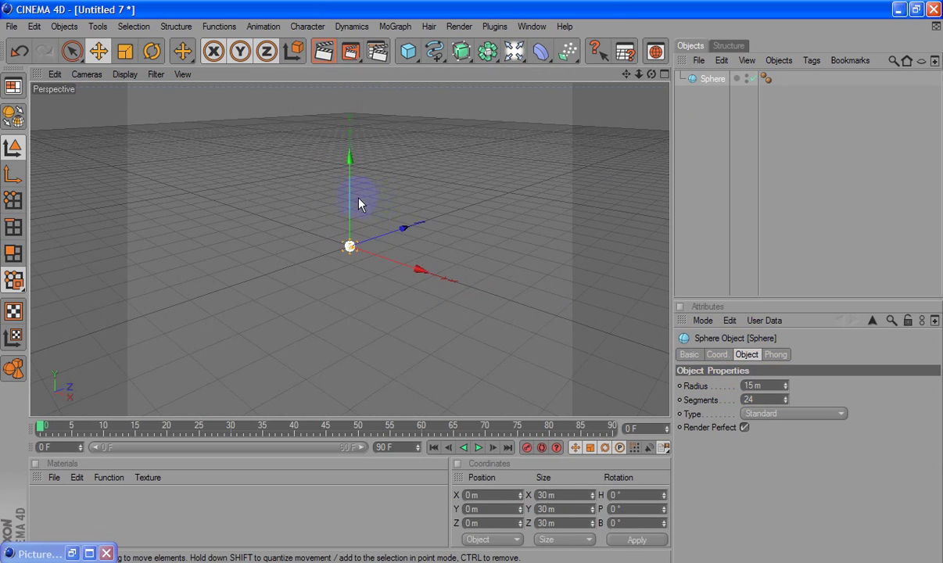
pyautogui.moveTo(350, 195); pyautogui.dragTo(471, 283)
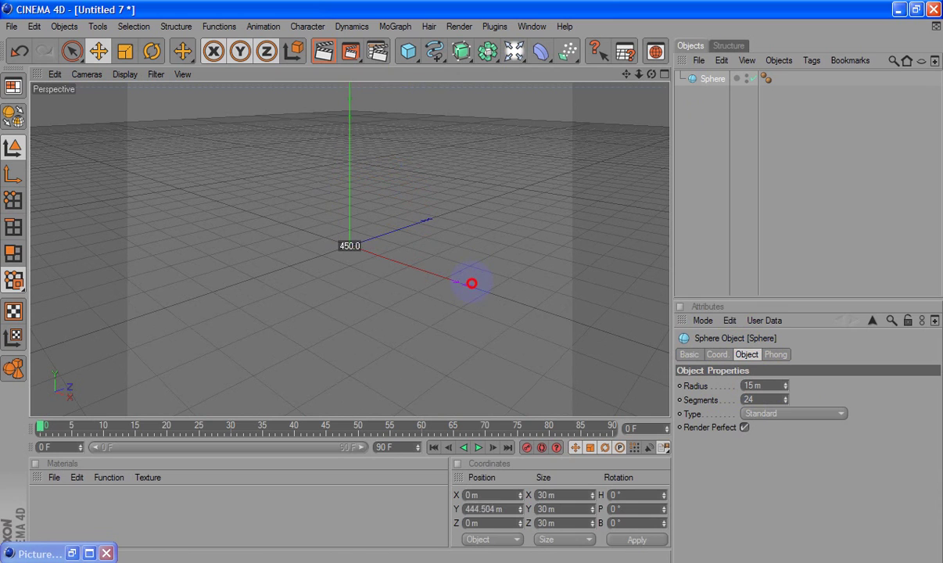
pyautogui.moveTo(350, 191); pyautogui.dragTo(350, 125)
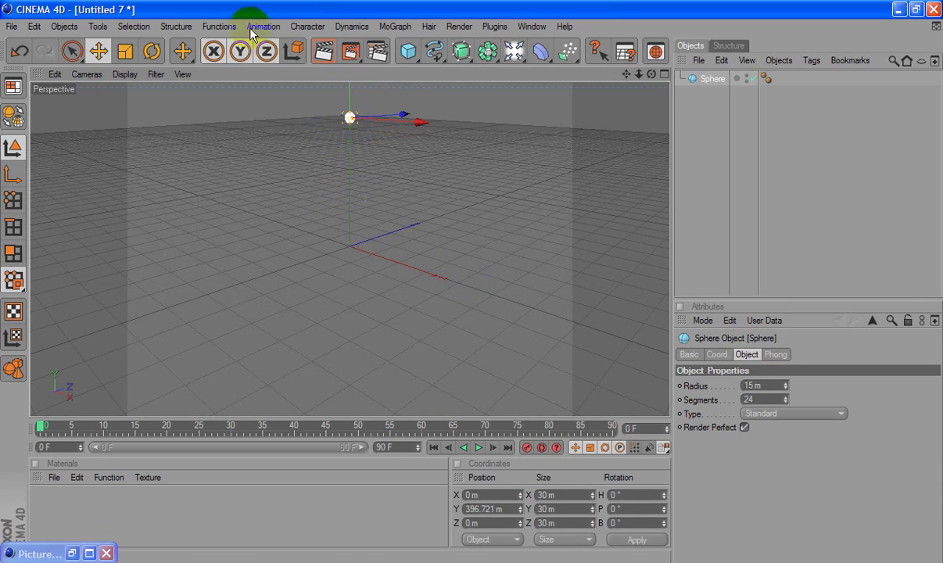
# Start a Duplicate of the sphere and set its arrangement mode to Linear
pyautogui.click(210, 27)
pyautogui.click(236, 136)
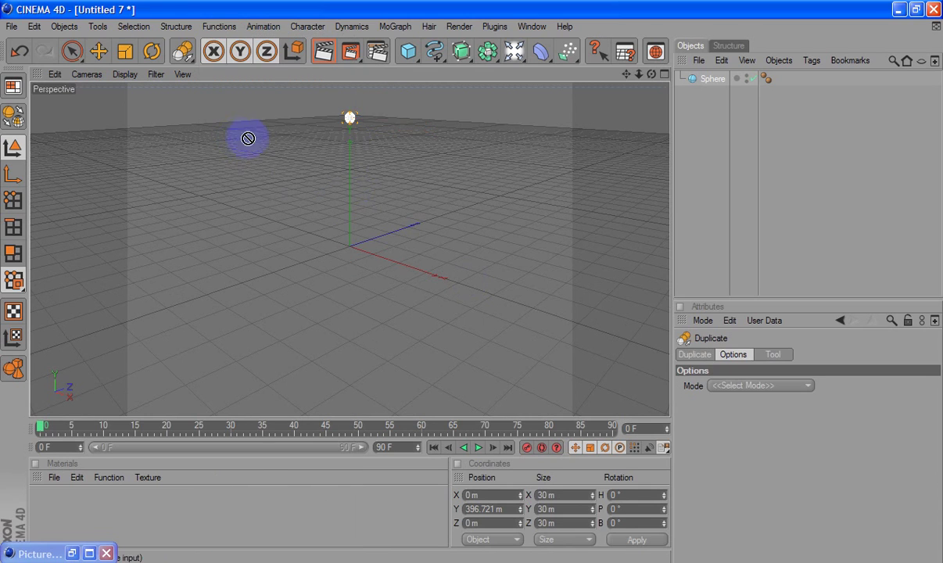
pyautogui.click(694, 355)
pyautogui.click(752, 385)
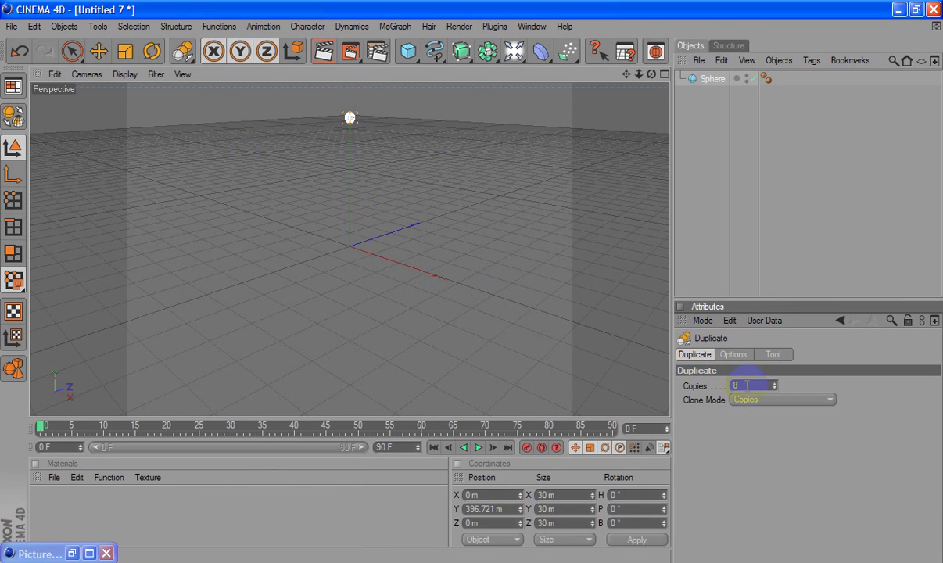
pyautogui.click(735, 355)
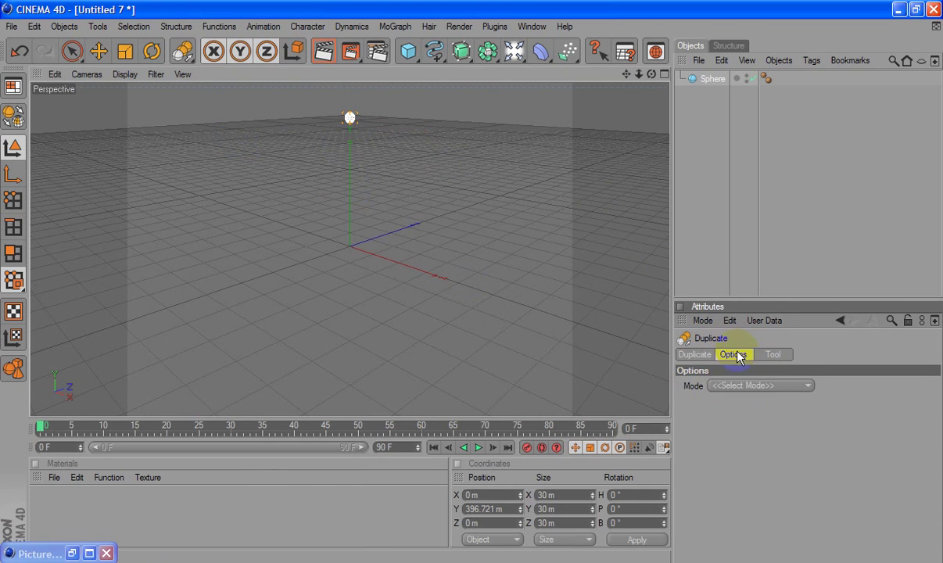
pyautogui.click(803, 385)
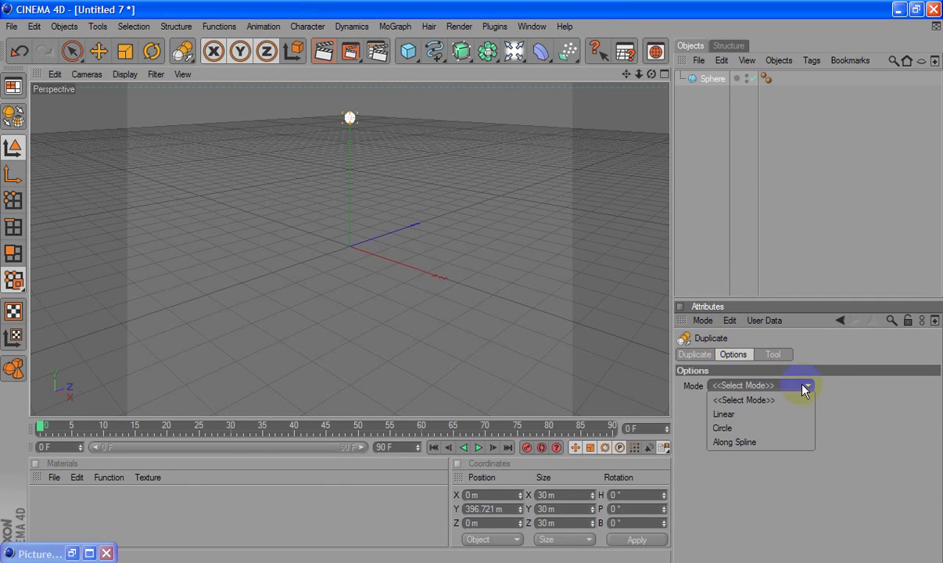
pyautogui.click(744, 415)
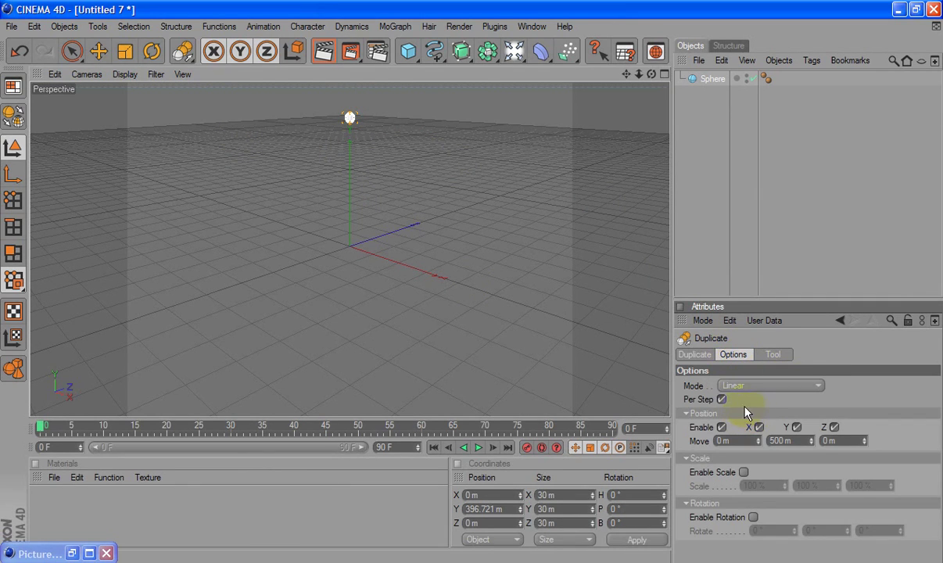
# Offset each copy by -150 m in Y and scale each step 400% on all three axes
pyautogui.click(728, 440)
pyautogui.press('Return')
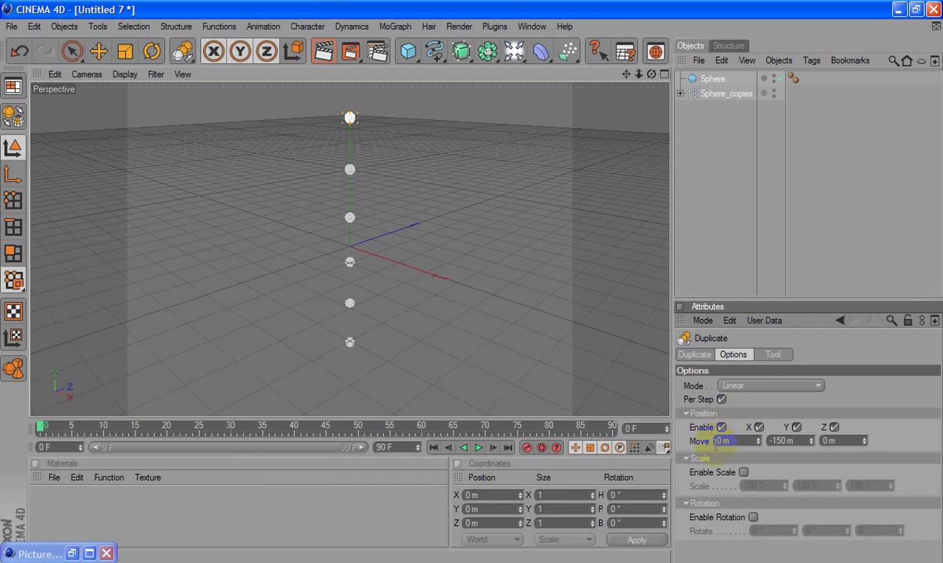
pyautogui.click(744, 472)
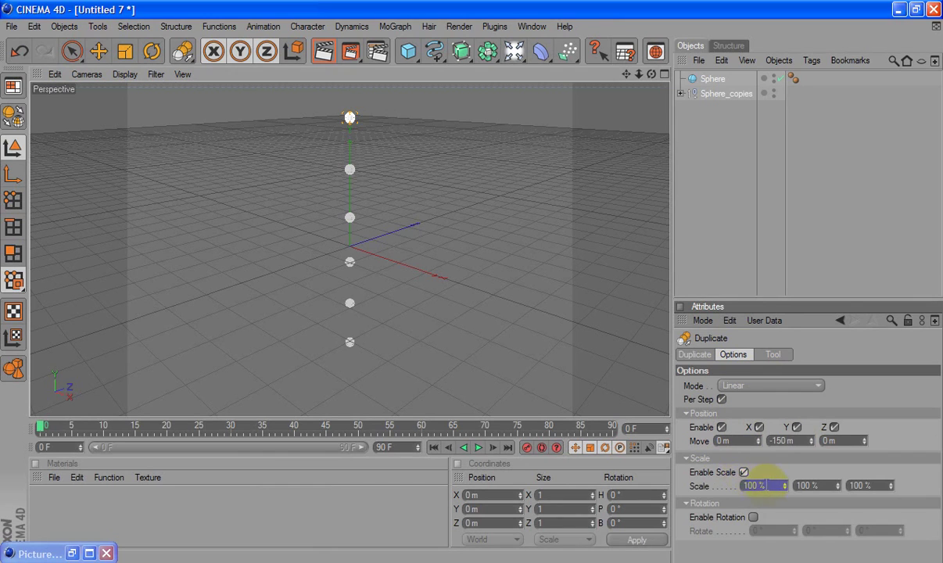
pyautogui.write('400')
pyautogui.press('Tab')
pyautogui.write('400')
pyautogui.press('Tab')
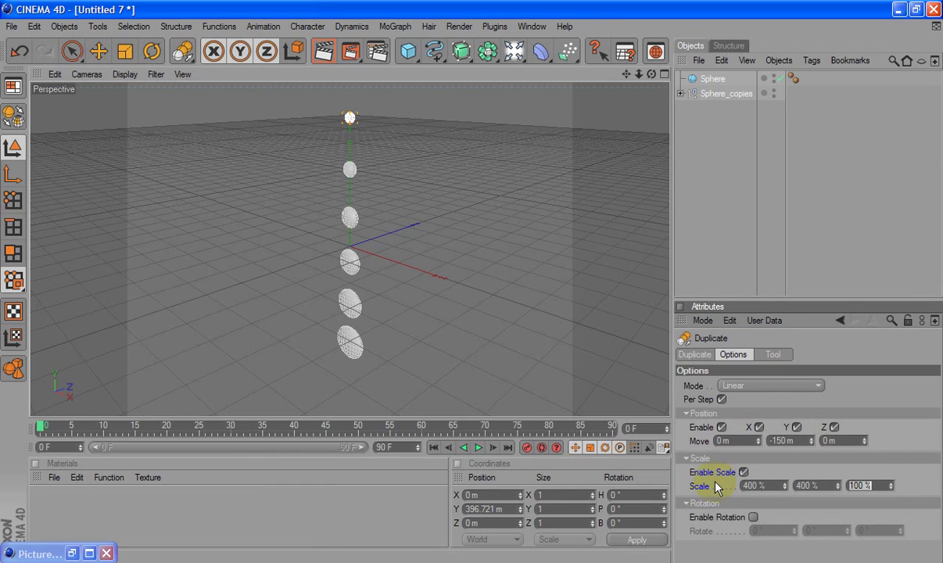
pyautogui.write('400')
pyautogui.press('Tab')
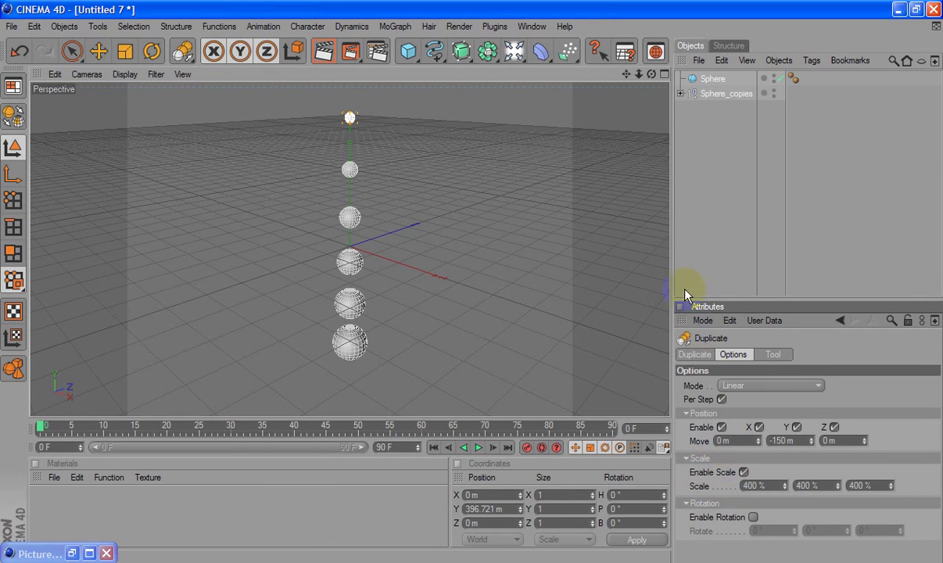
pyautogui.keyDown('alt'); pyautogui.moveTo(471, 282); pyautogui.dragTo(411, 138); pyautogui.keyUp('alt')
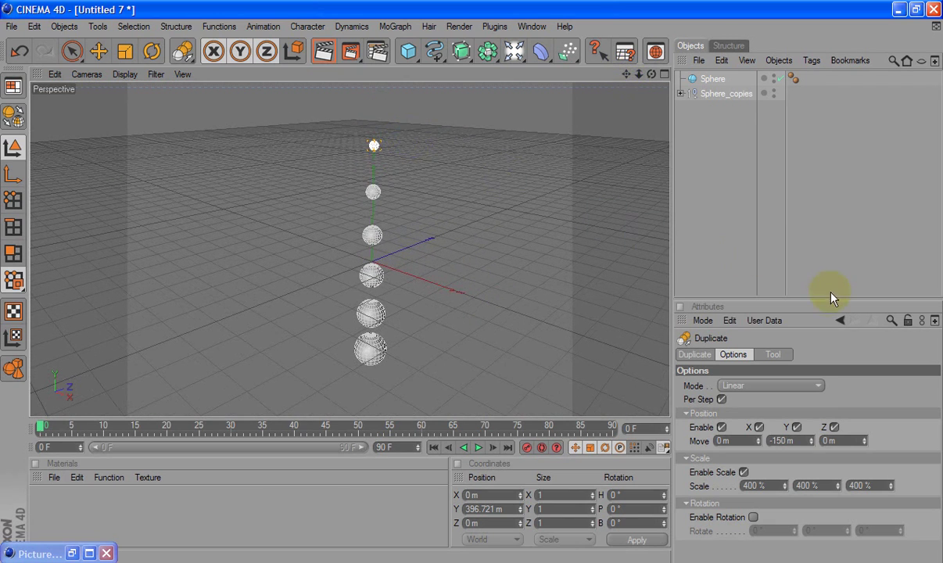
# Move the original Sphere into the Sphere_copies group
pyautogui.click(695, 355)
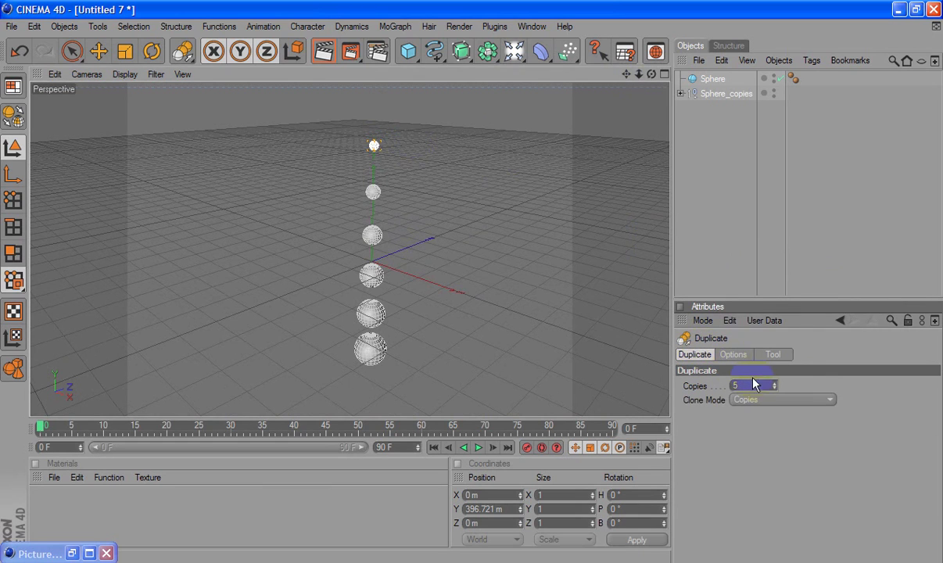
pyautogui.click(713, 80)
pyautogui.moveTo(713, 80)
pyautogui.mouseDown()
pyautogui.moveTo(716, 95)
pyautogui.moveTo(370, 202)
pyautogui.mouseUp()
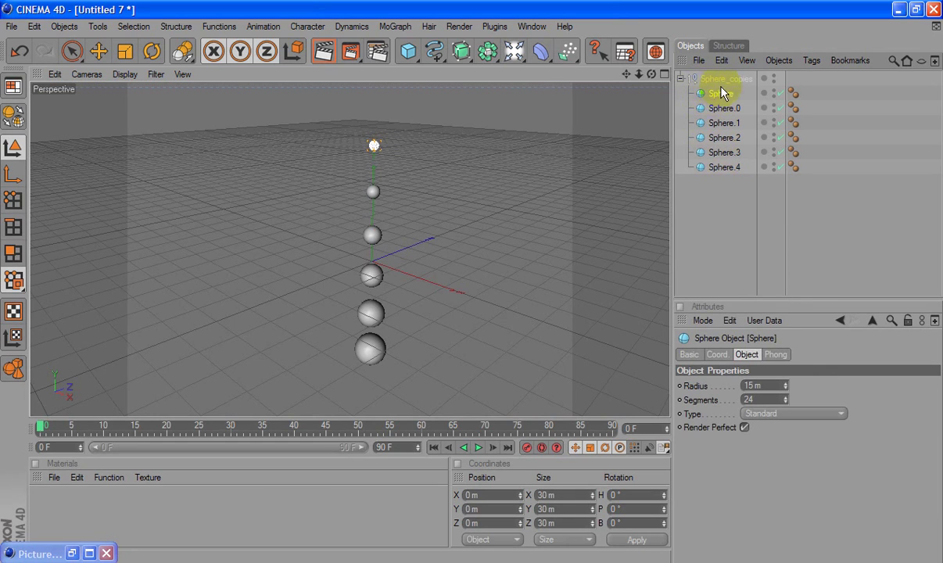
# Move Sphere.0 through Sphere.4 up to the top sphere's position
pyautogui.click(99, 51)
pyautogui.click(374, 190)
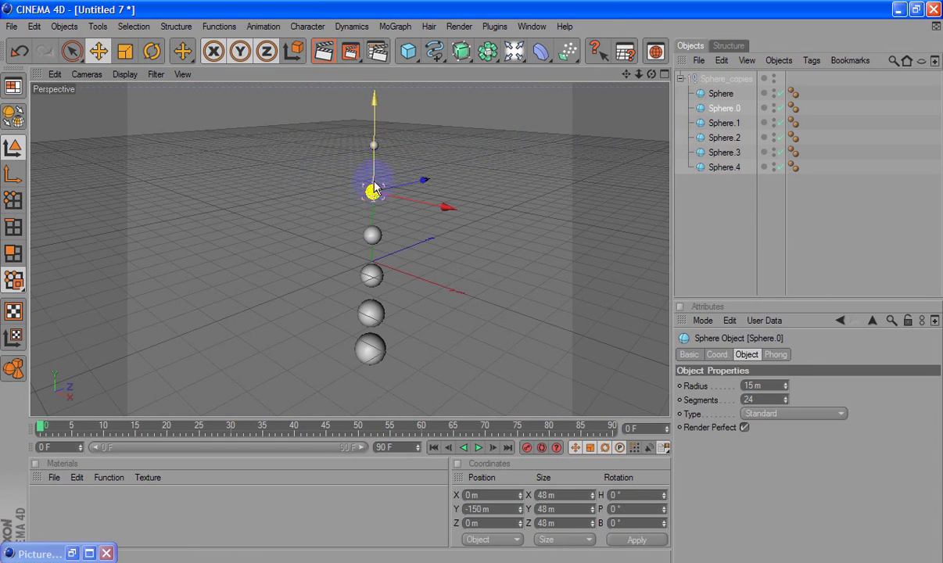
pyautogui.moveTo(374, 170); pyautogui.dragTo(374, 127)
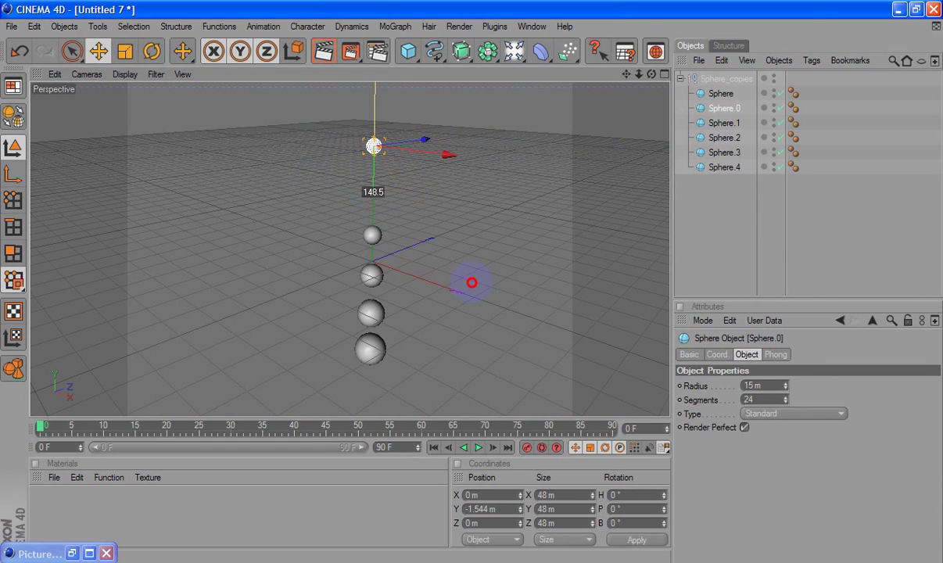
pyautogui.click(371, 237)
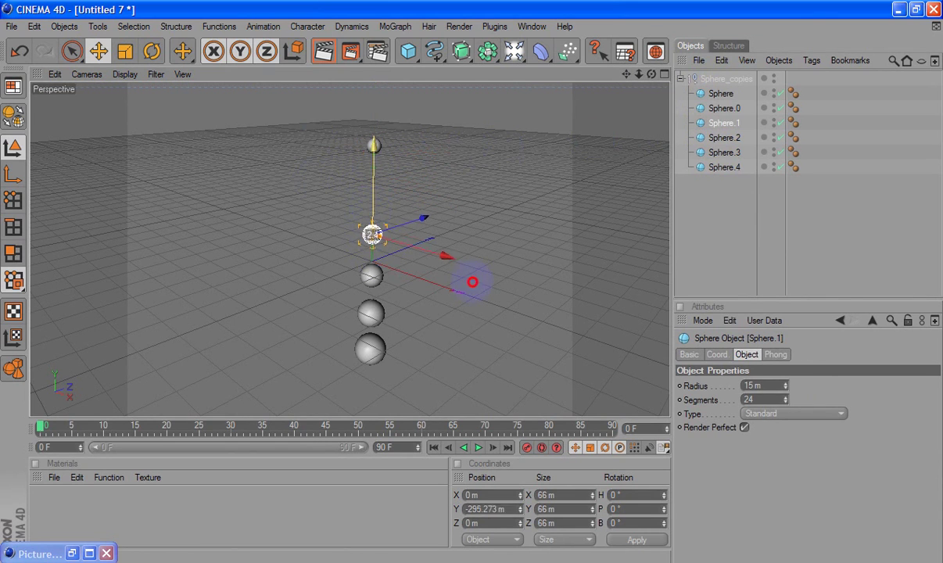
pyautogui.moveTo(472, 282); pyautogui.dragTo(471, 283)
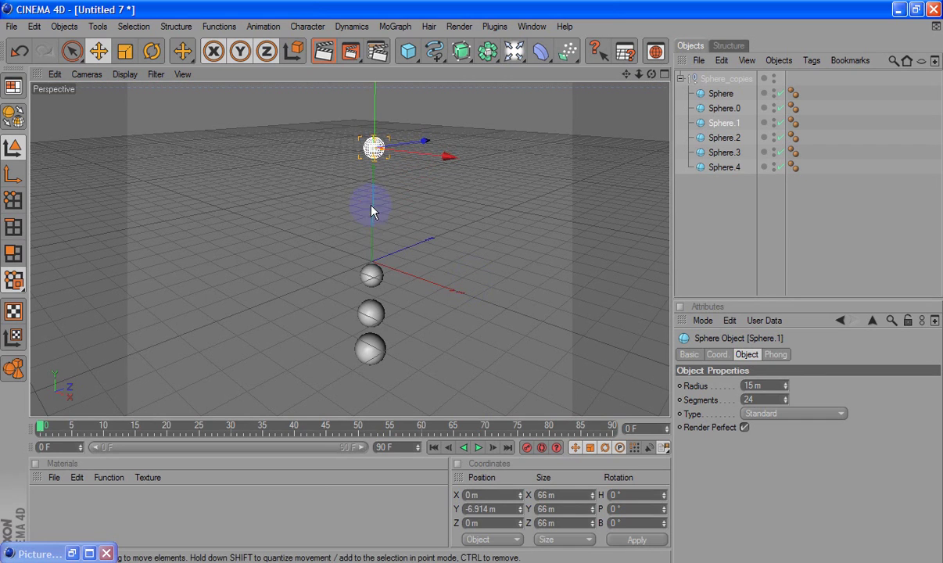
pyautogui.click(371, 276)
pyautogui.moveTo(471, 282); pyautogui.dragTo(471, 283)
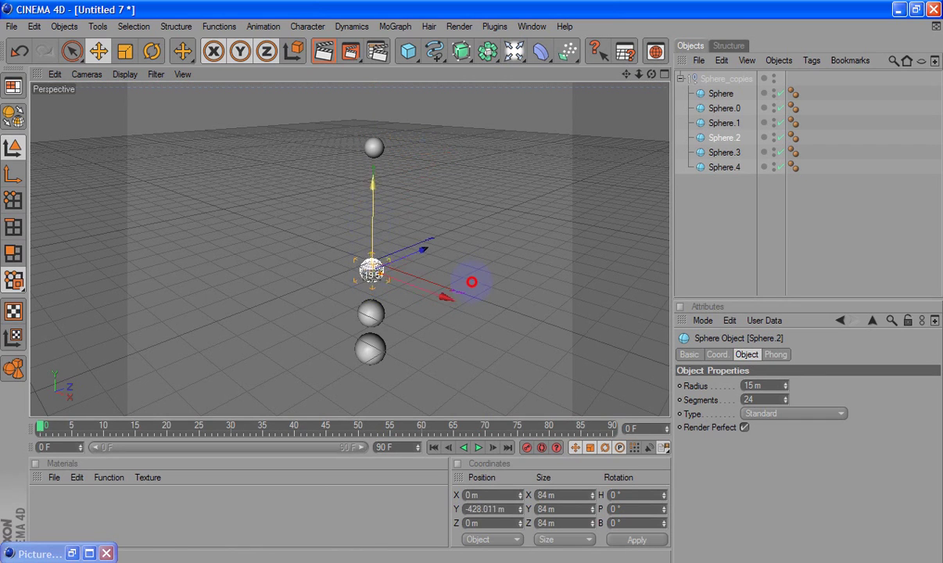
pyautogui.click(372, 314)
pyautogui.moveTo(472, 282); pyautogui.dragTo(472, 282)
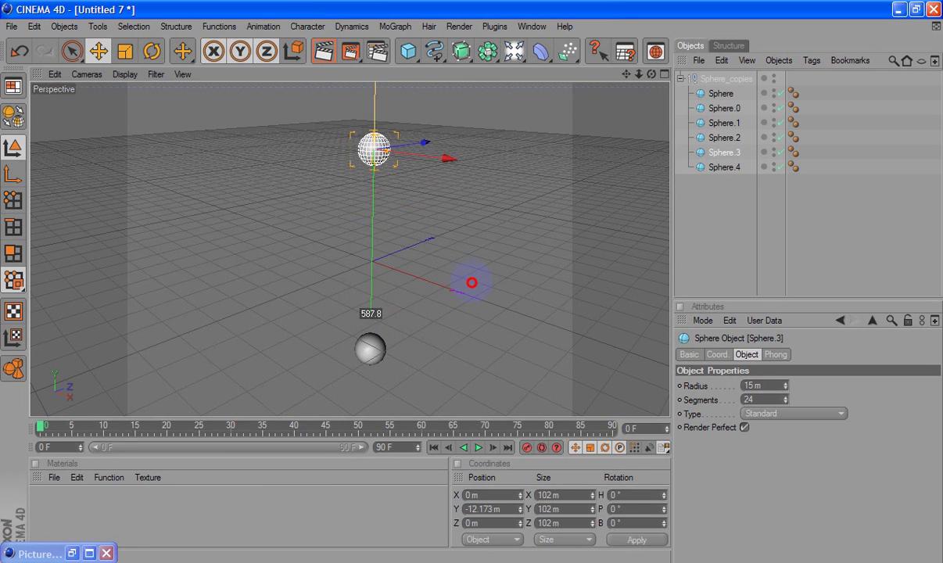
pyautogui.click(370, 348)
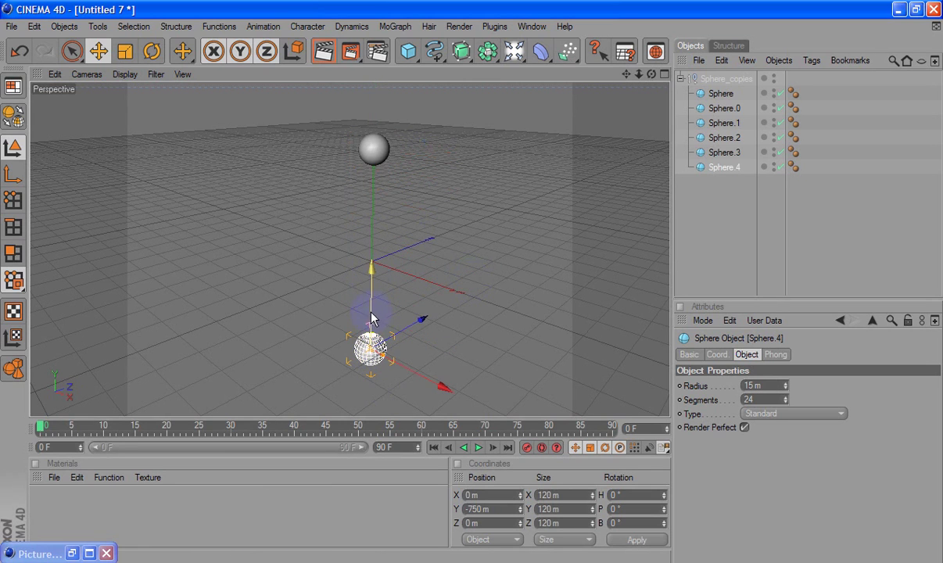
pyautogui.moveTo(371, 318); pyautogui.dragTo(470, 284)
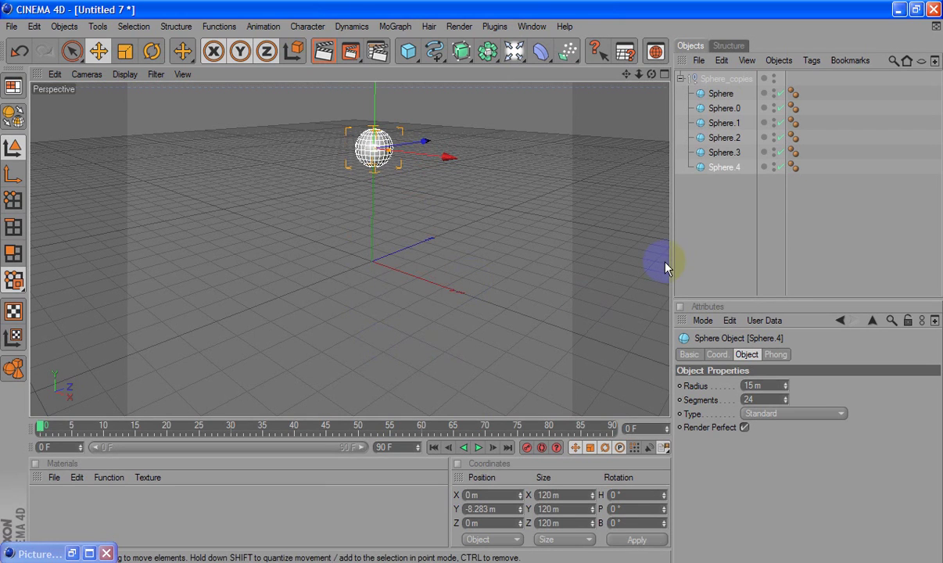
pyautogui.click(716, 169)
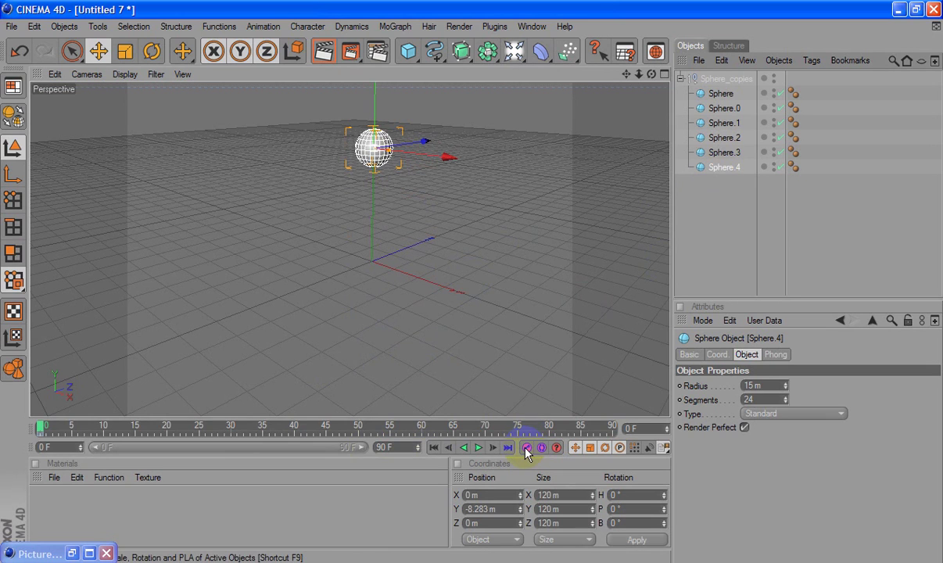
pyautogui.click(721, 153)
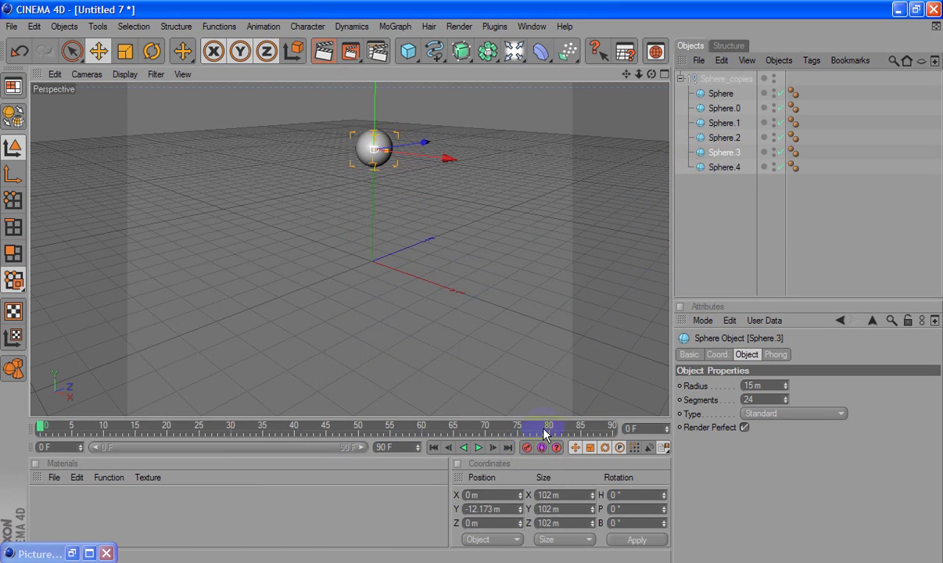
pyautogui.click(698, 138)
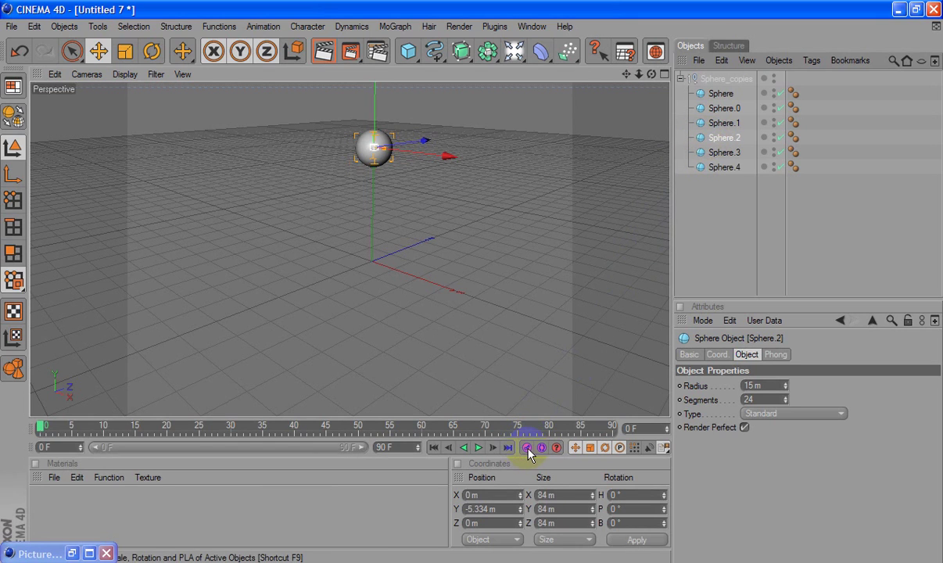
pyautogui.click(713, 123)
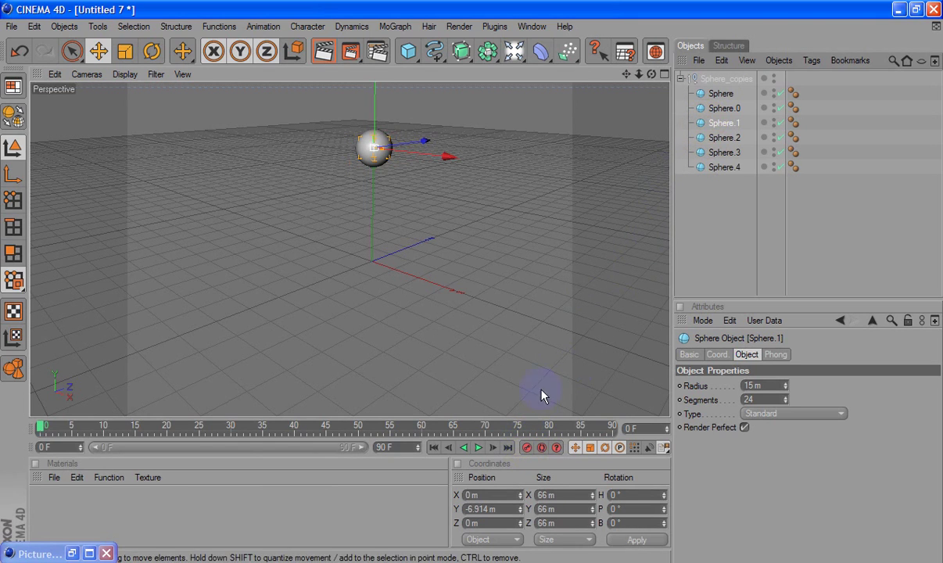
pyautogui.click(718, 109)
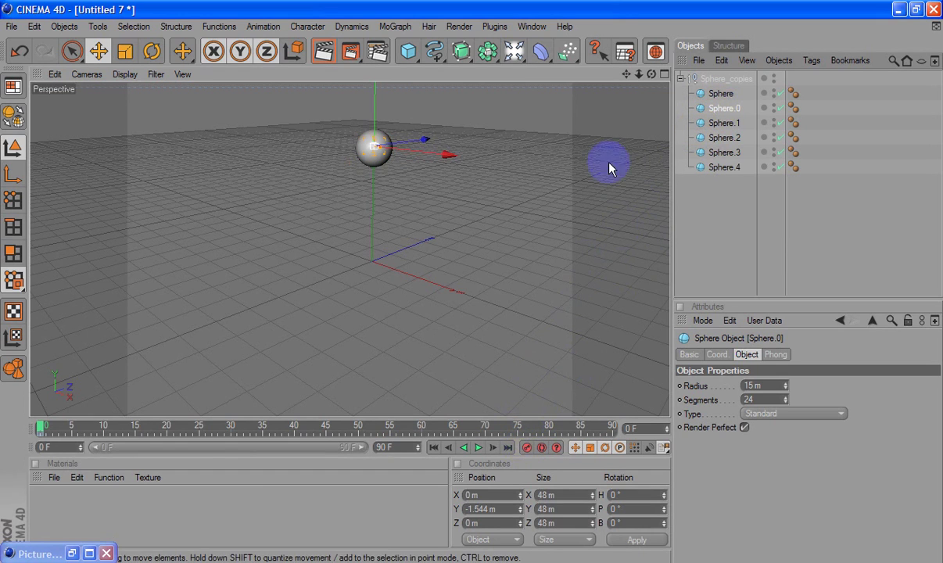
pyautogui.click(713, 94)
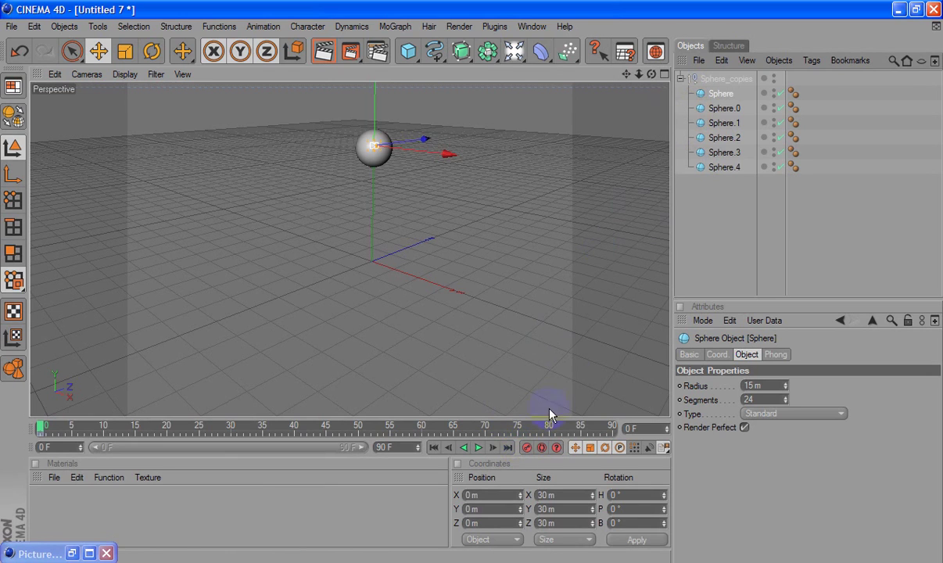
pyautogui.click(727, 167)
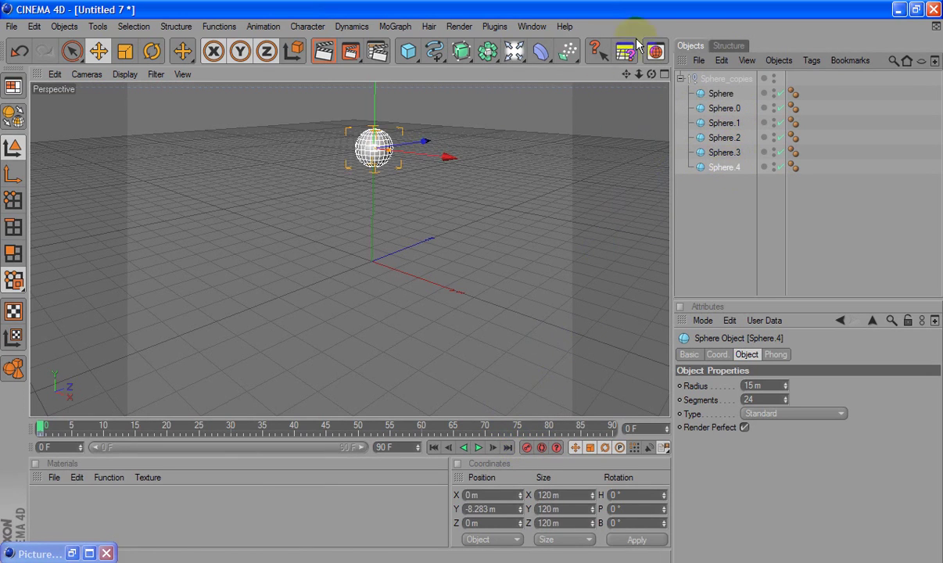
# Animate the largest sphere dropping at frame 19, Sphere.3 at frame 35 and Sphere.2 at frame 51
pyautogui.moveTo(653, 75); pyautogui.dragTo(471, 280)
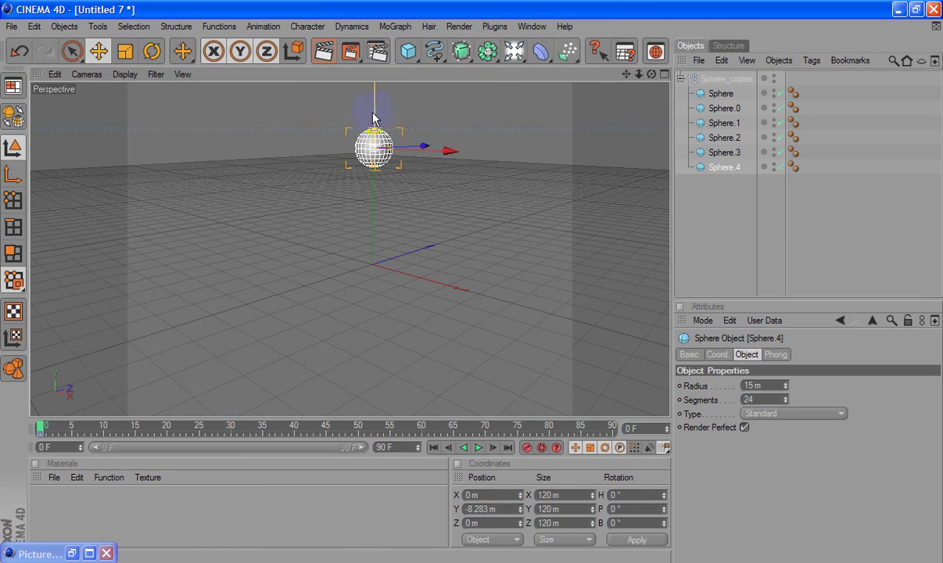
pyautogui.click(165, 428)
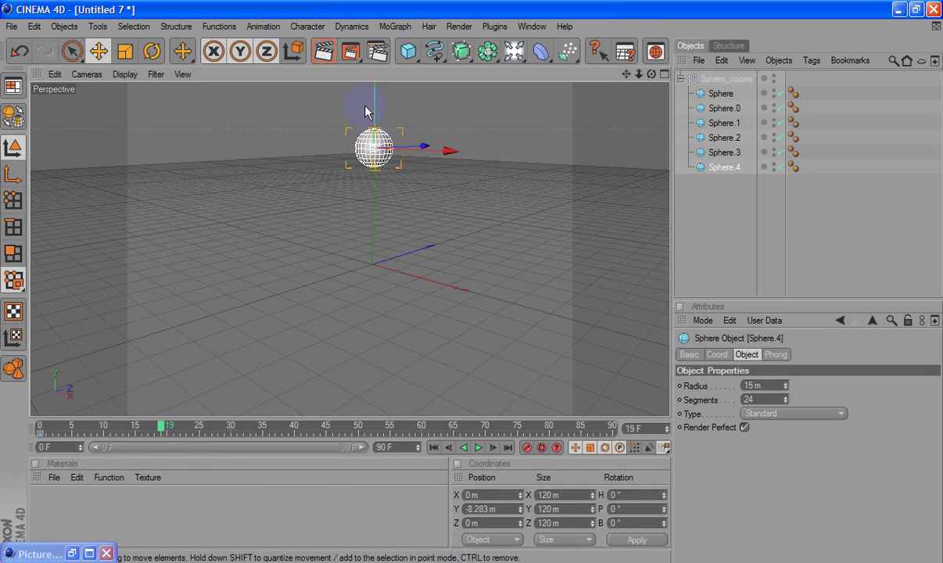
pyautogui.moveTo(472, 282); pyautogui.dragTo(471, 282)
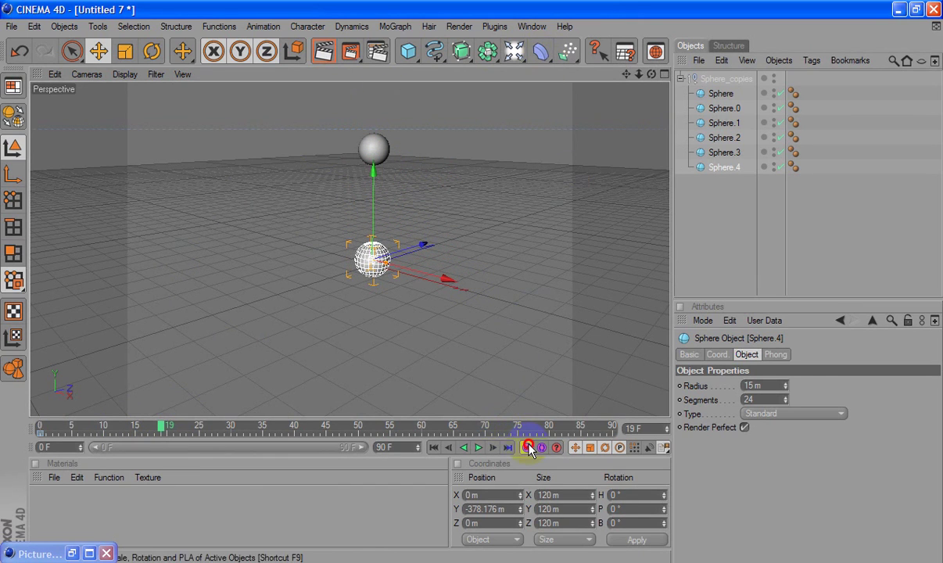
pyautogui.click(733, 152)
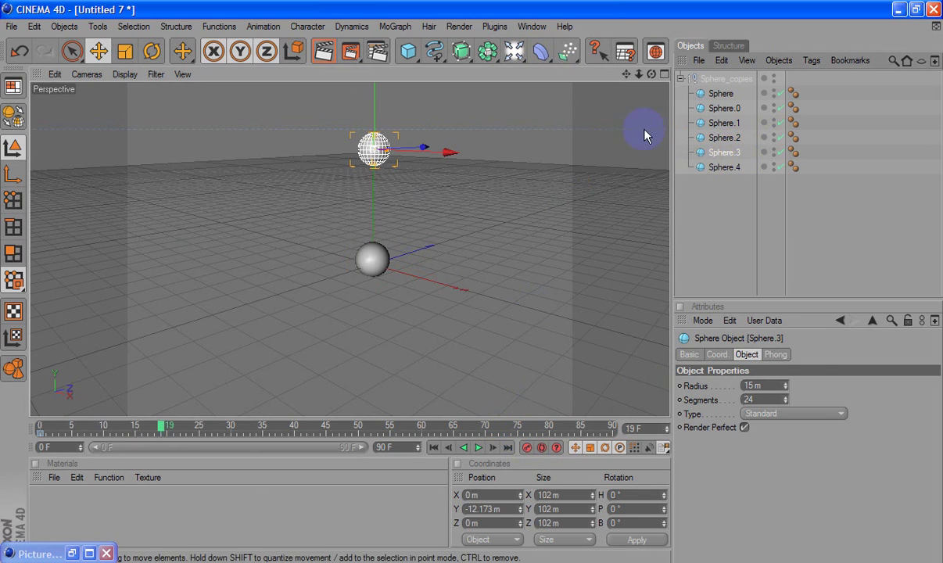
pyautogui.click(262, 428)
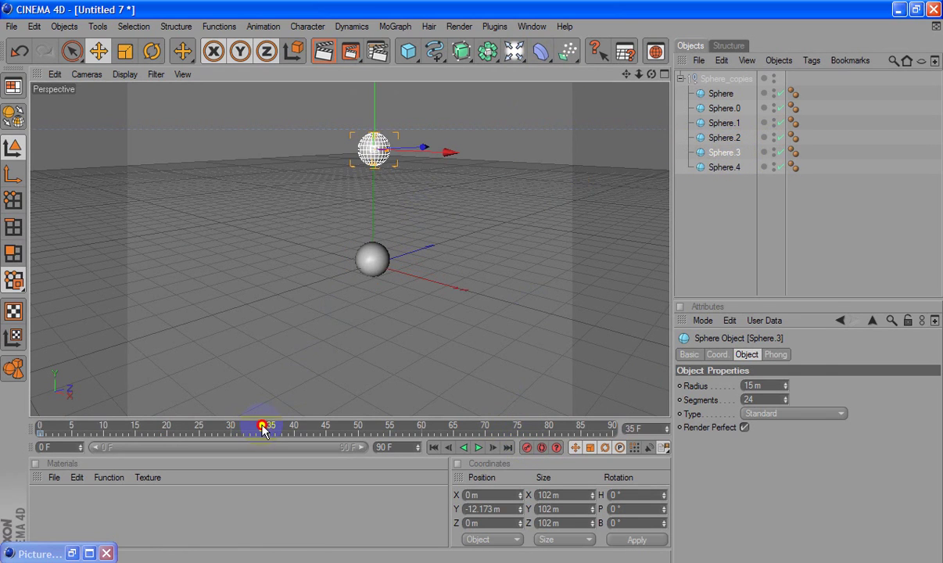
pyautogui.moveTo(375, 91); pyautogui.dragTo(471, 284)
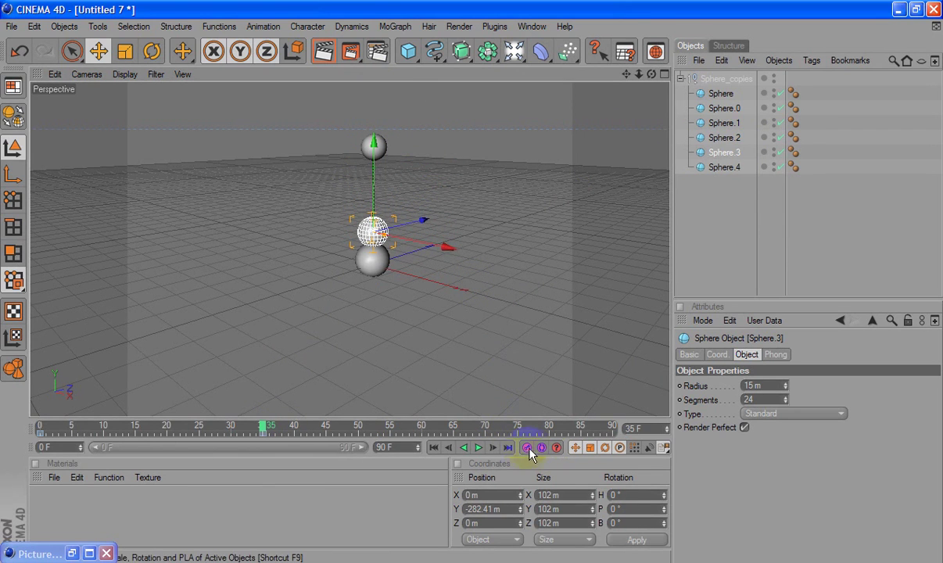
pyautogui.click(724, 137)
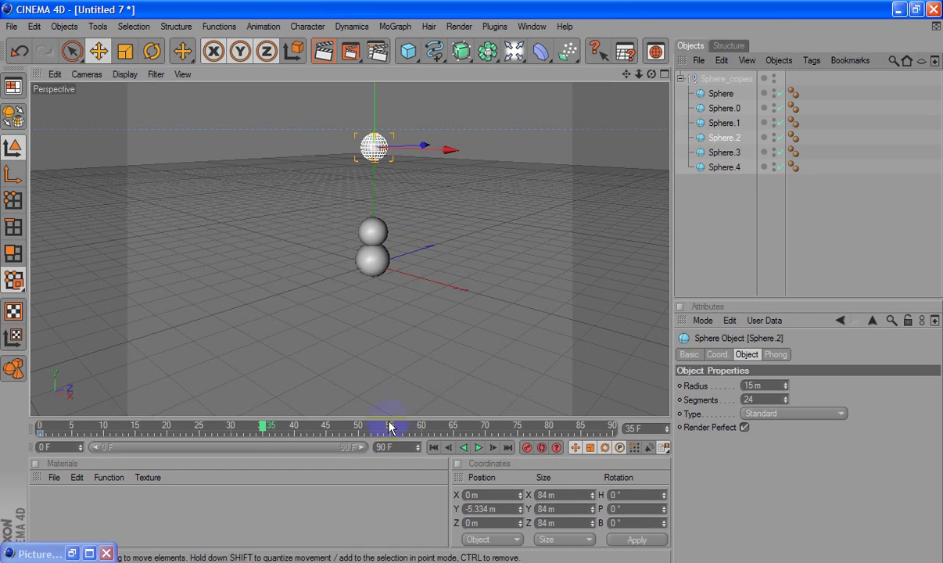
pyautogui.click(362, 433)
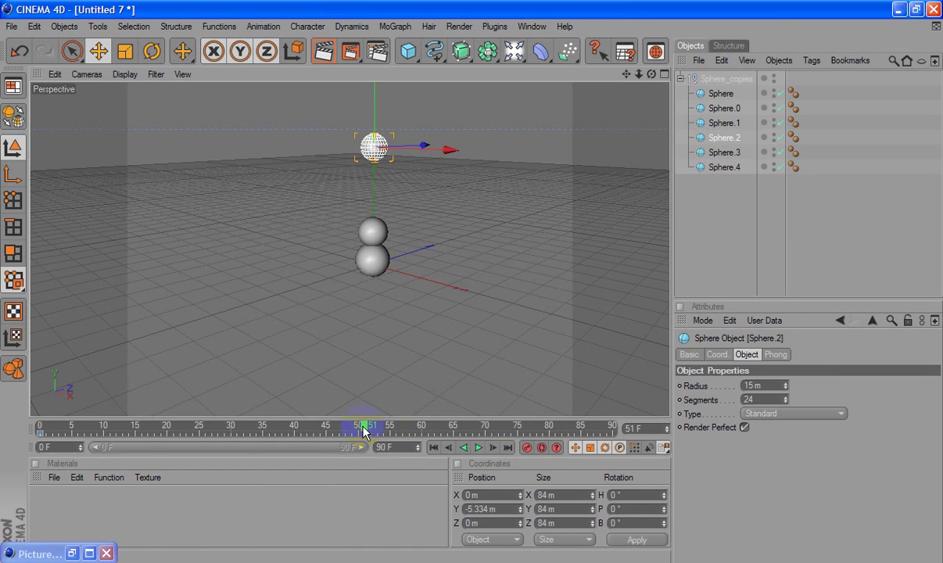
pyautogui.moveTo(375, 110); pyautogui.dragTo(473, 280)
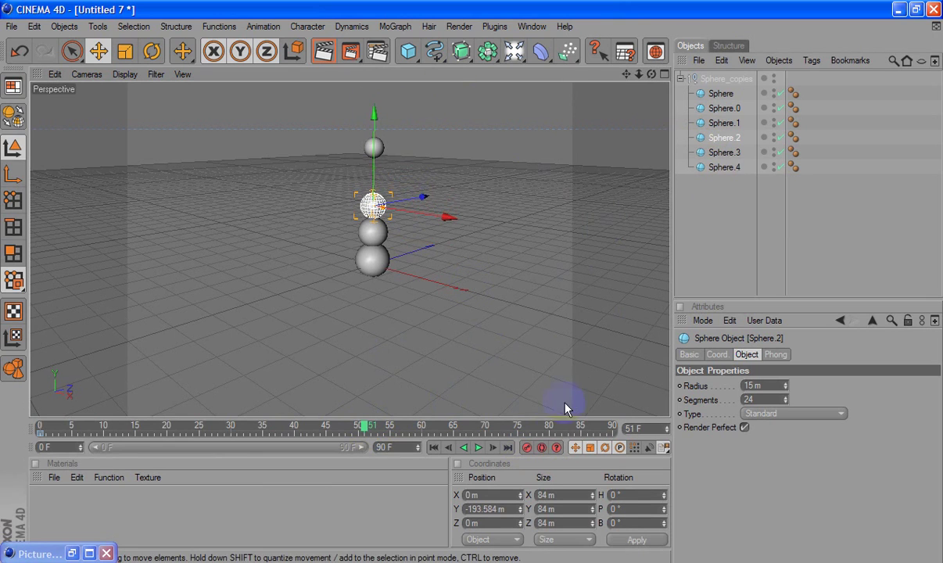
# Animate Sphere.1 dropping at frame 66, Sphere.0 at frame 84 and the original Sphere at frame 90
pyautogui.click(724, 122)
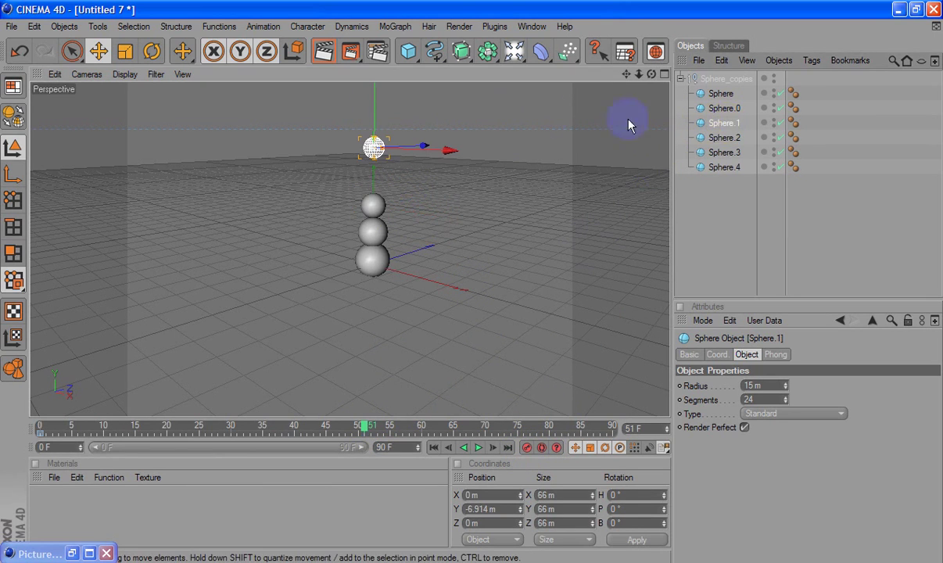
pyautogui.click(459, 430)
pyautogui.moveTo(368, 98); pyautogui.dragTo(472, 286)
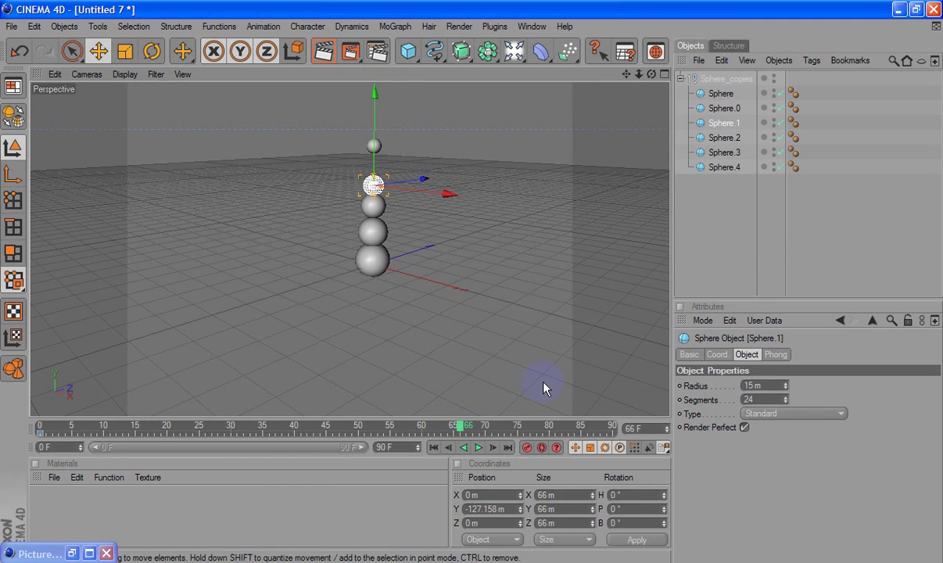
pyautogui.click(528, 449)
pyautogui.click(723, 108)
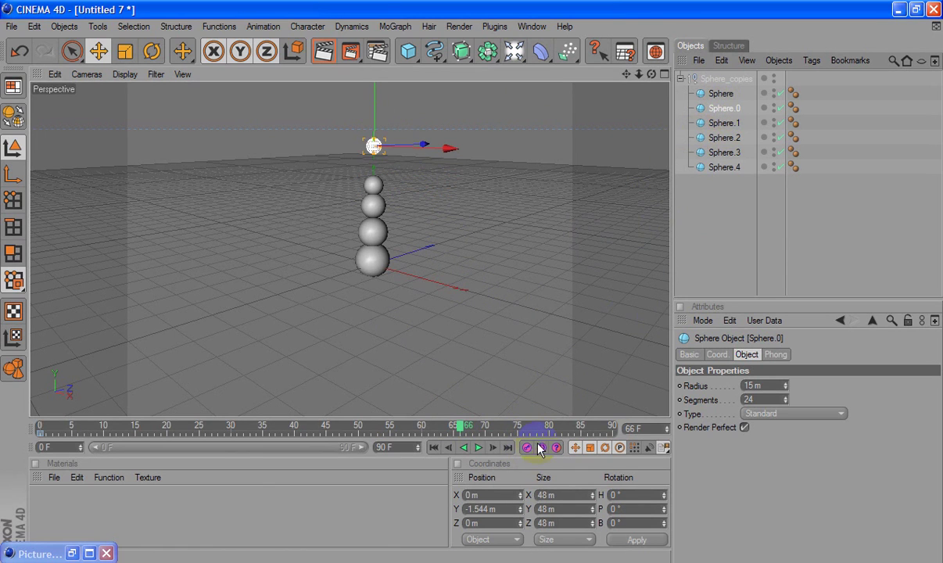
pyautogui.moveTo(579, 433); pyautogui.dragTo(573, 430)
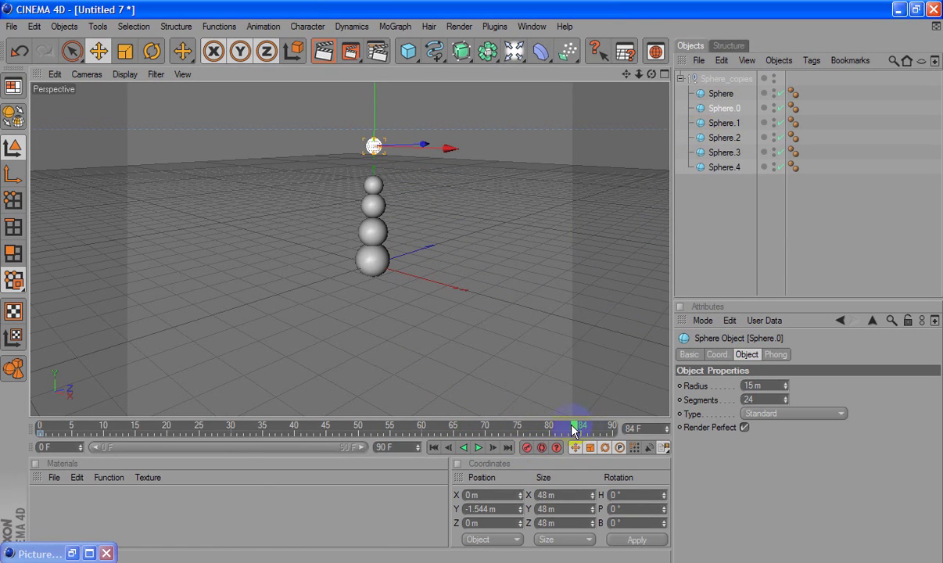
pyautogui.moveTo(375, 103); pyautogui.dragTo(472, 282)
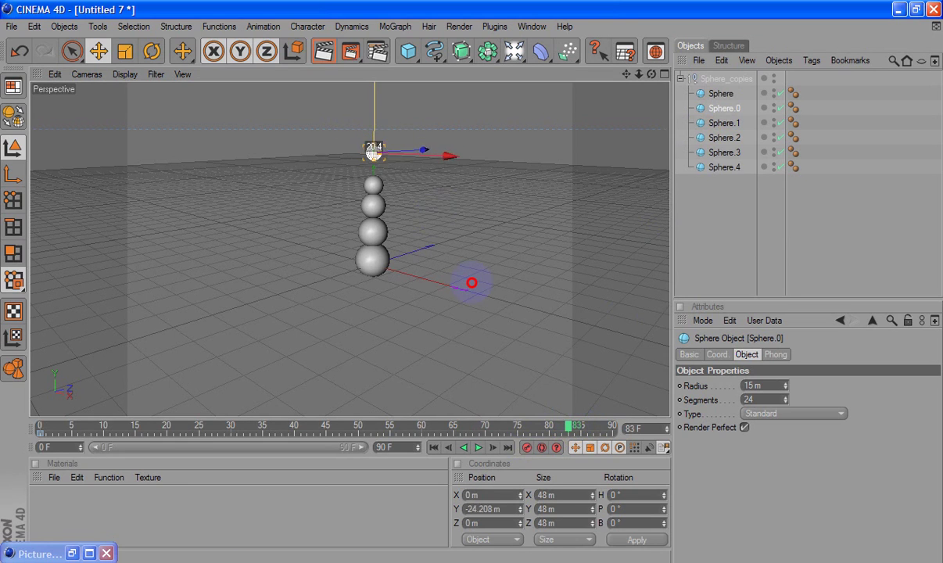
pyautogui.moveTo(375, 103); pyautogui.dragTo(376, 109)
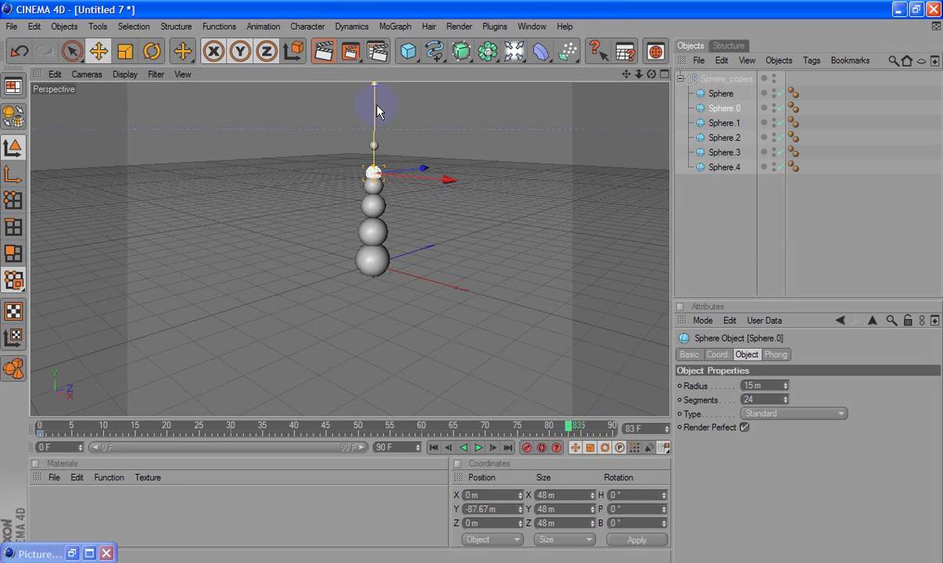
pyautogui.click(613, 427)
pyautogui.click(719, 93)
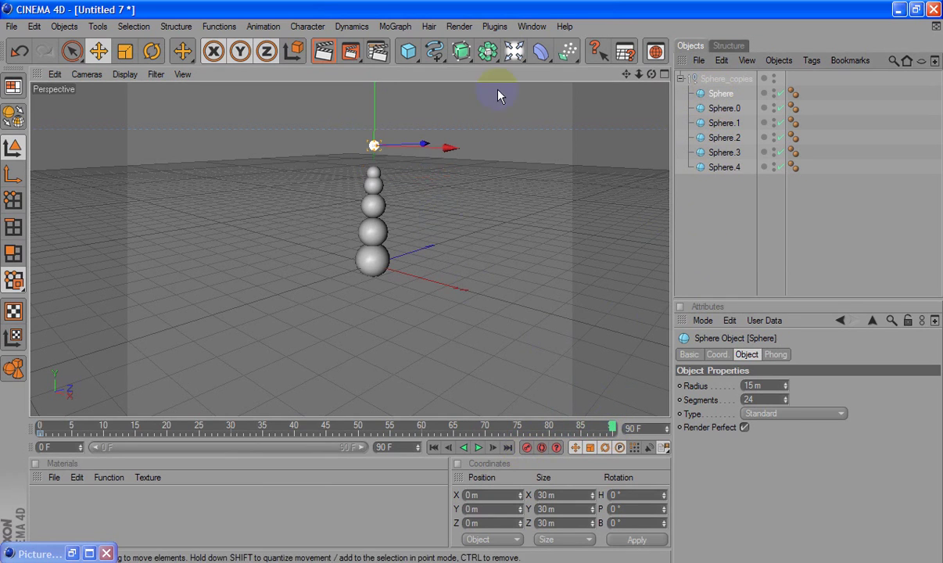
pyautogui.moveTo(376, 103); pyautogui.dragTo(418, 151)
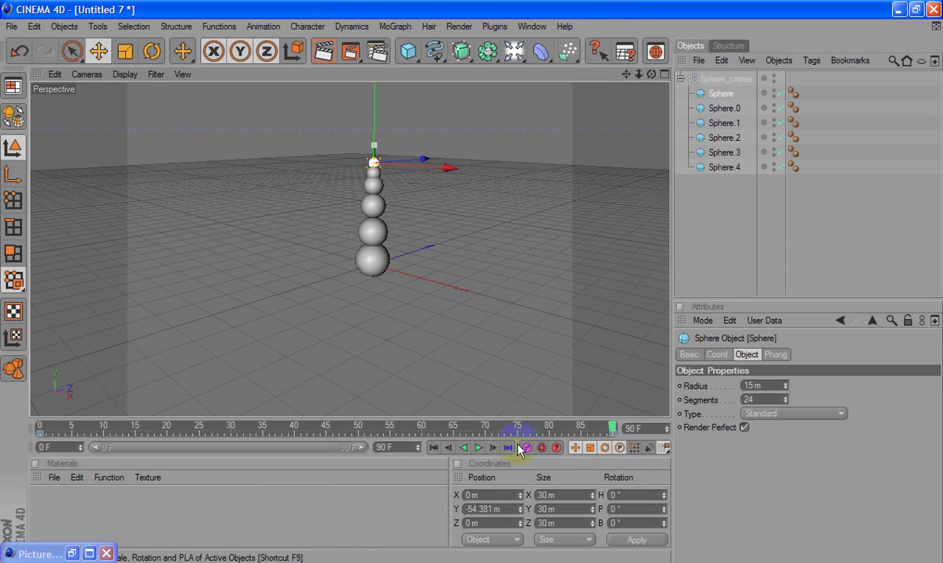
pyautogui.click(434, 447)
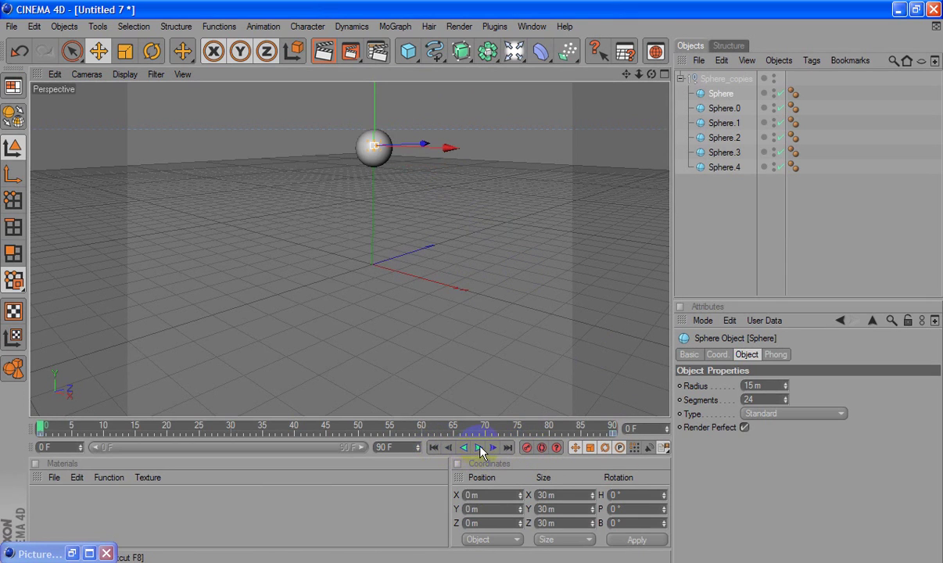
pyautogui.click(479, 447)
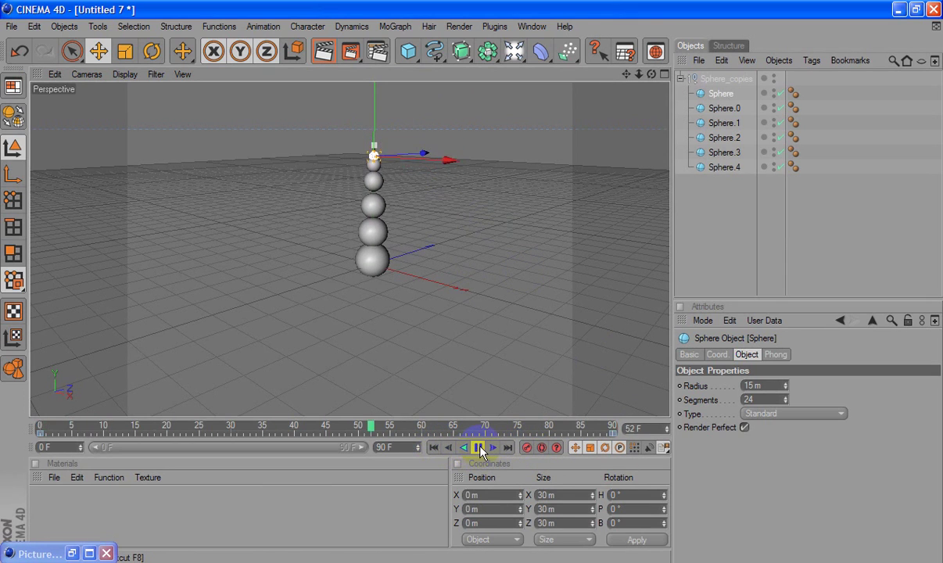
pyautogui.click(494, 275)
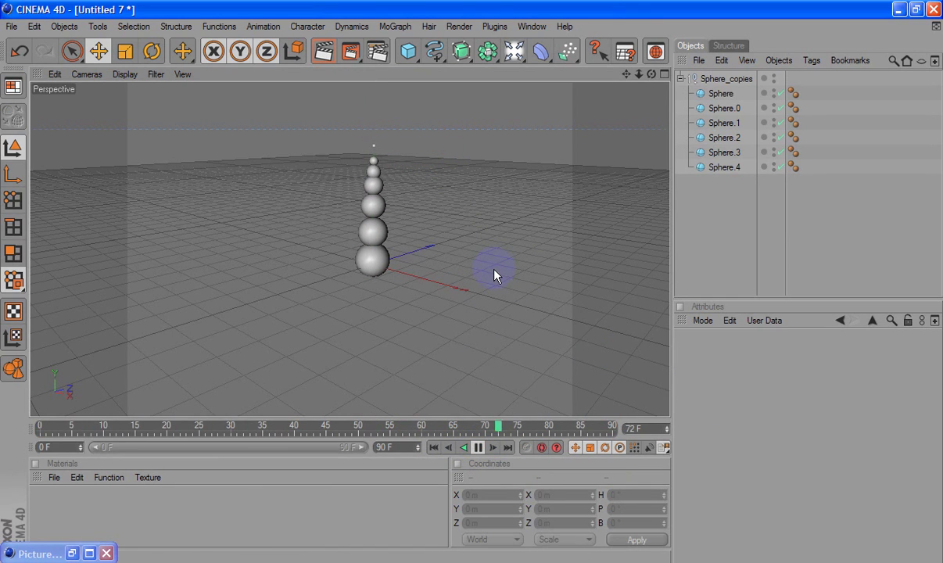
pyautogui.click(480, 449)
pyautogui.click(434, 447)
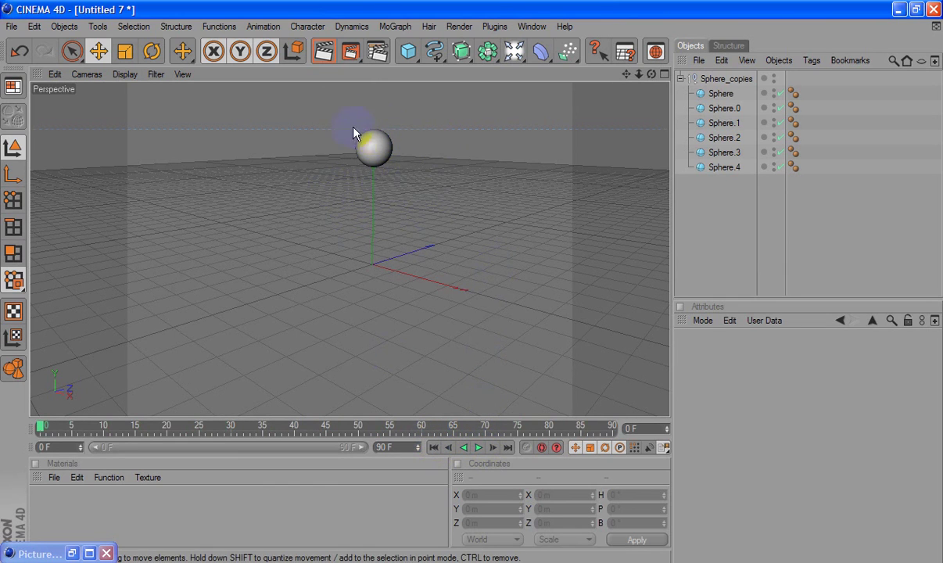
pyautogui.click(479, 447)
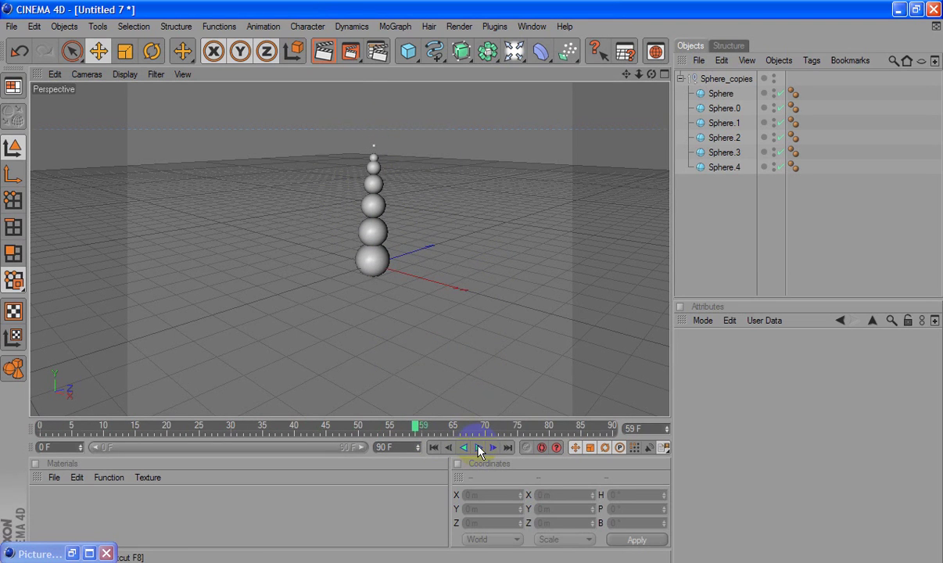
pyautogui.click(324, 52)
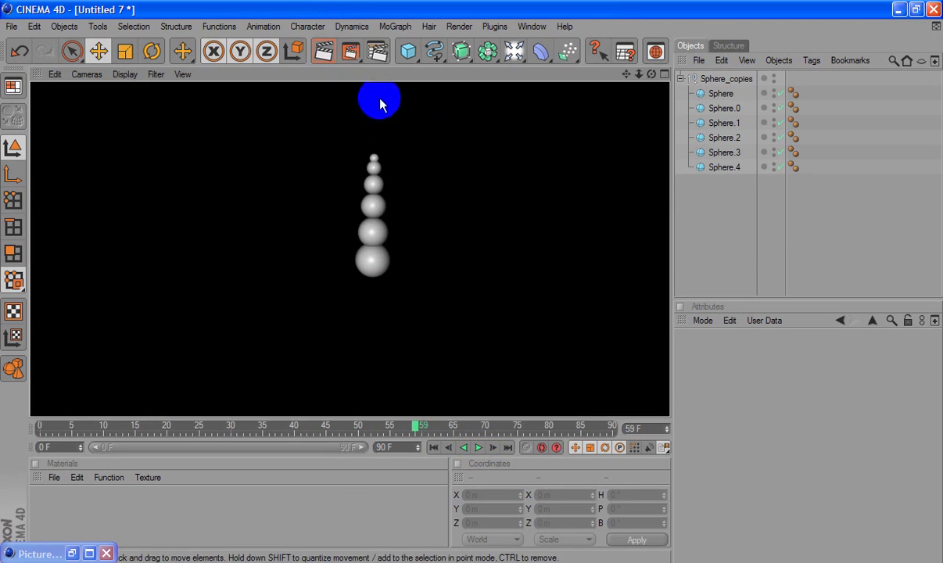
pyautogui.keyDown('alt'); pyautogui.moveTo(467, 280); pyautogui.dragTo(412, 217); pyautogui.keyUp('alt')
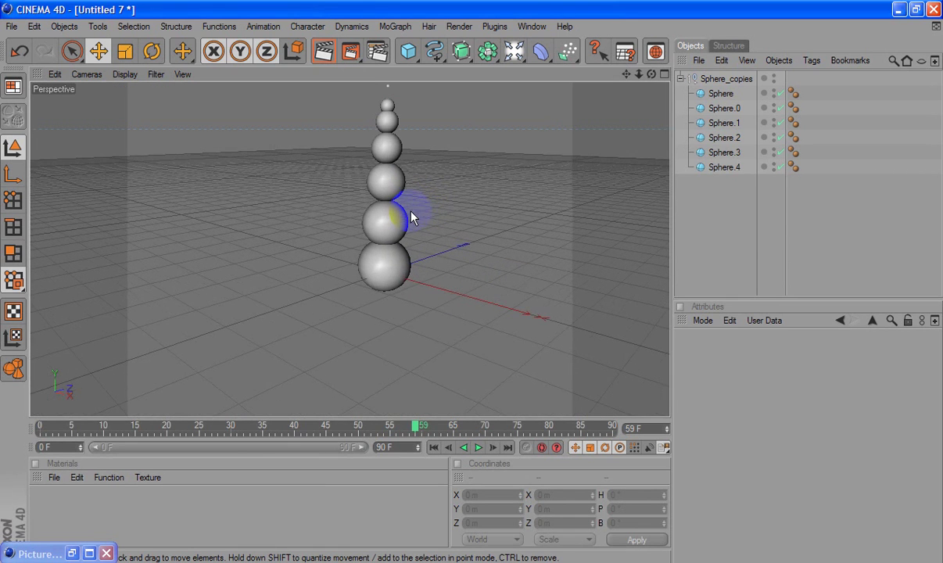
pyautogui.keyDown('alt'); pyautogui.moveTo(472, 282); pyautogui.dragTo(529, 165); pyautogui.keyUp('alt')
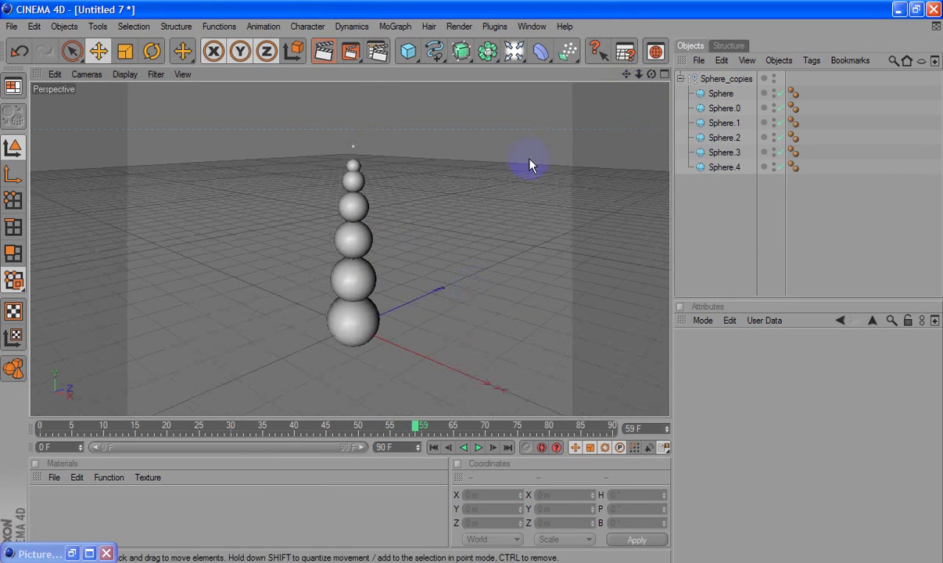
pyautogui.click(324, 52)
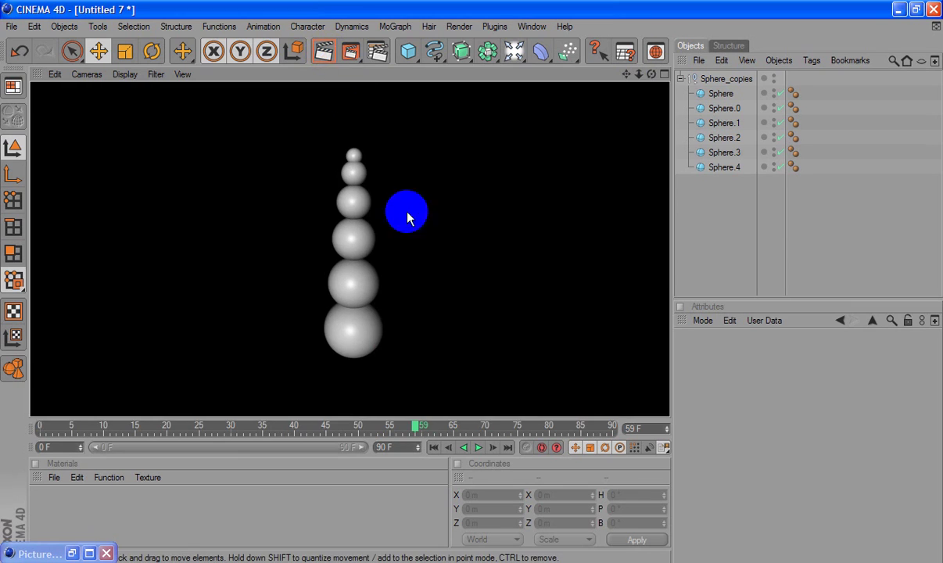
pyautogui.click(403, 275)
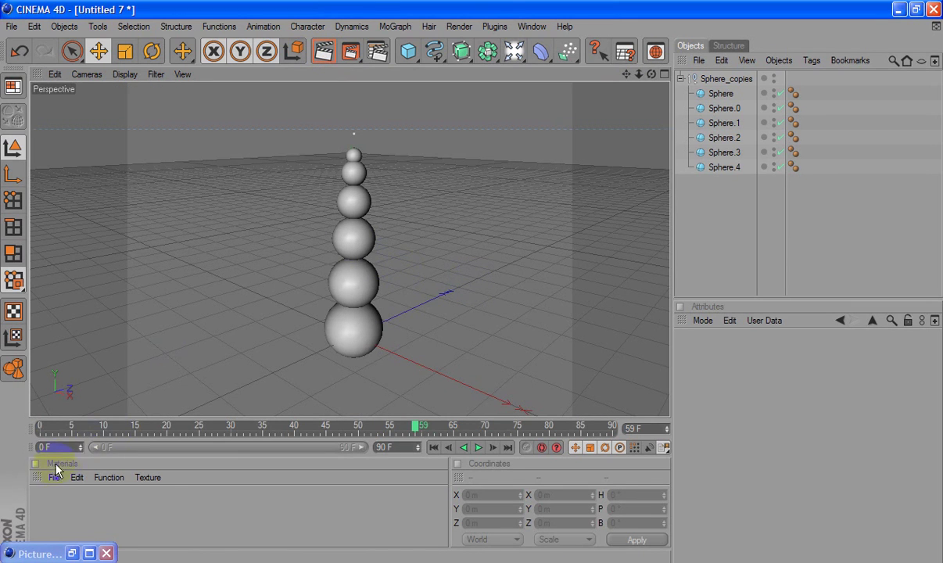
# Create a new Banji material and open it in the Material Editor
pyautogui.moveTo(52, 476); pyautogui.dragTo(99, 312)
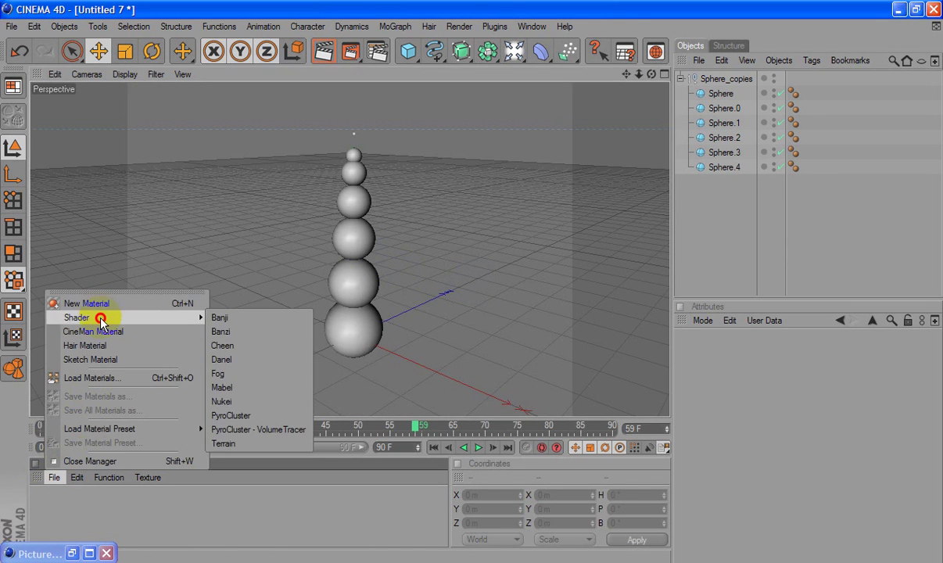
pyautogui.moveTo(99, 313); pyautogui.dragTo(245, 320)
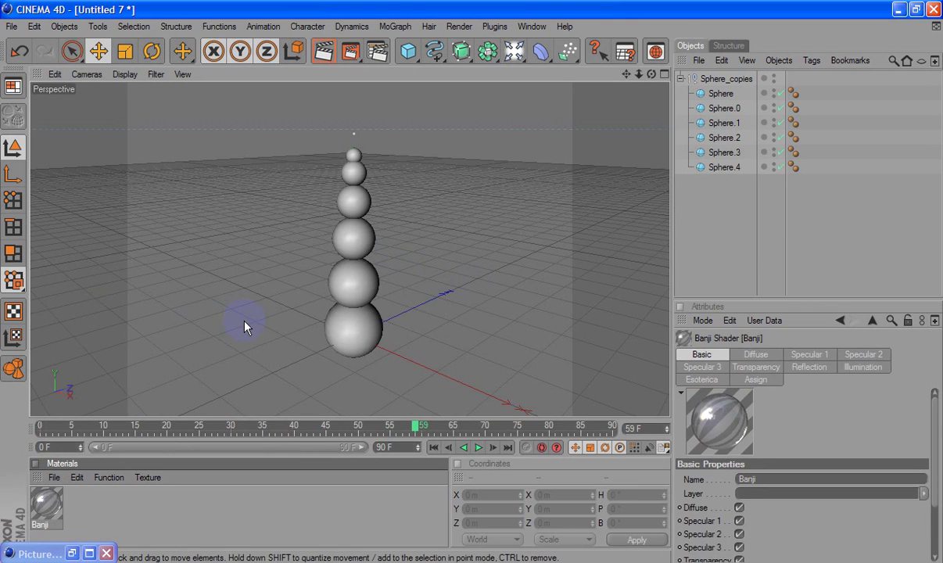
pyautogui.click(61, 500)
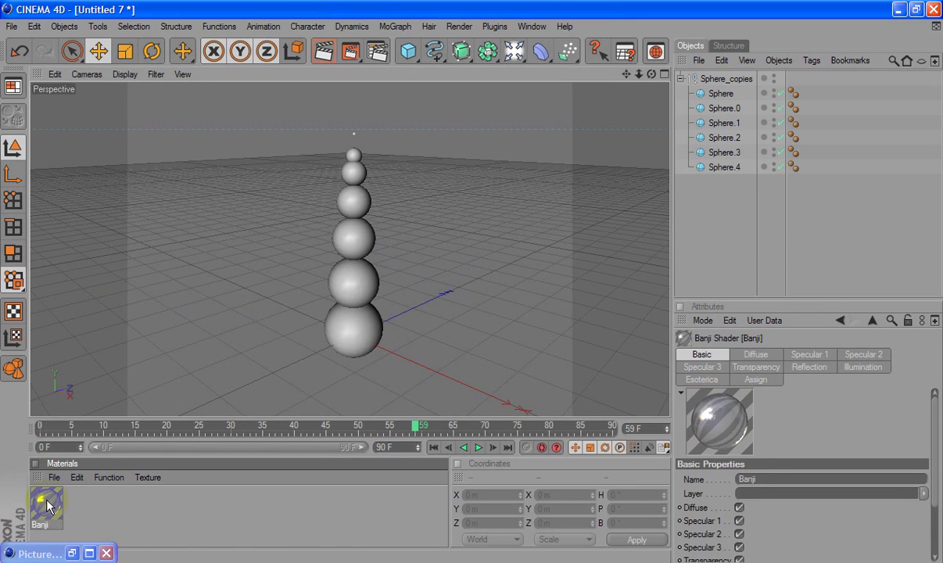
pyautogui.doubleClick(47, 504)
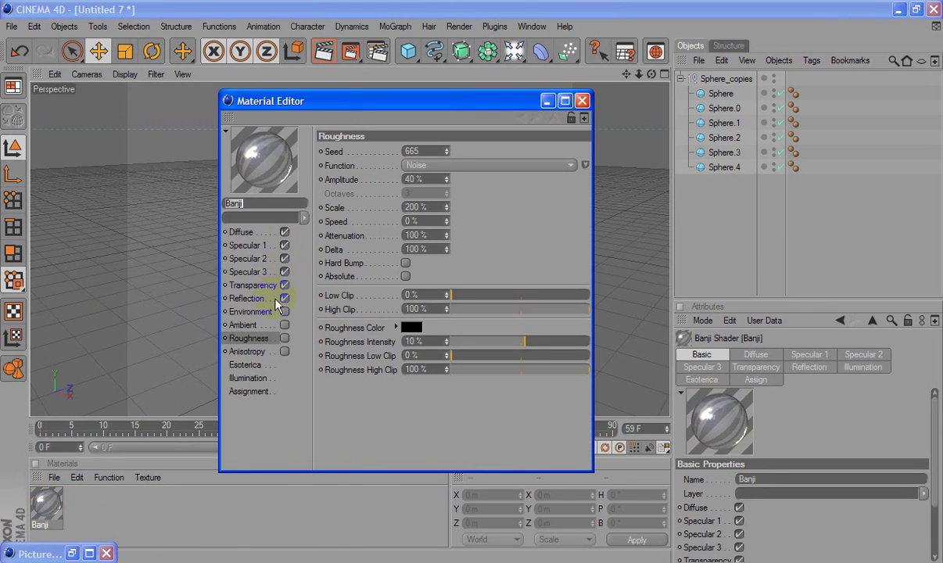
# Set the Banji diffuse surface and volume colours to red
pyautogui.click(240, 231)
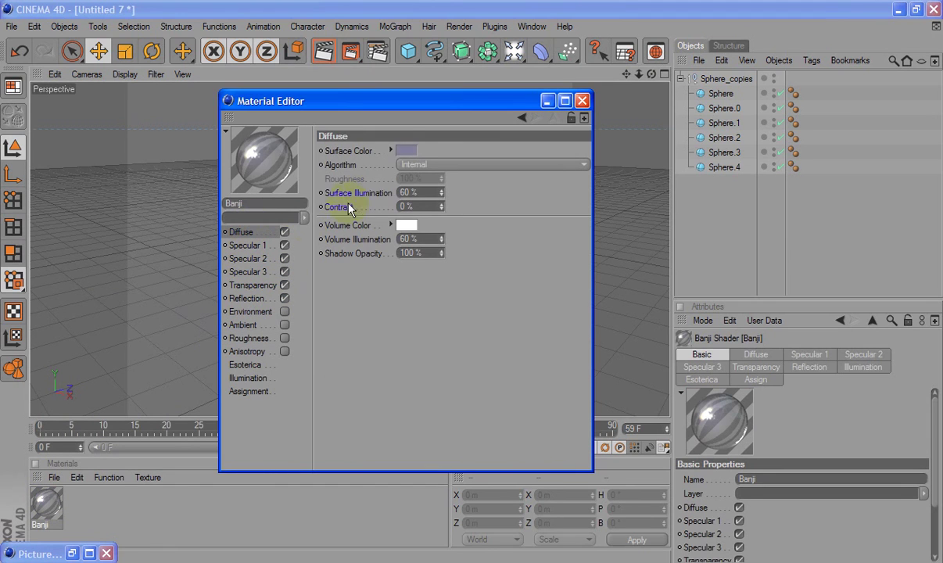
pyautogui.click(405, 159)
pyautogui.click(368, 98)
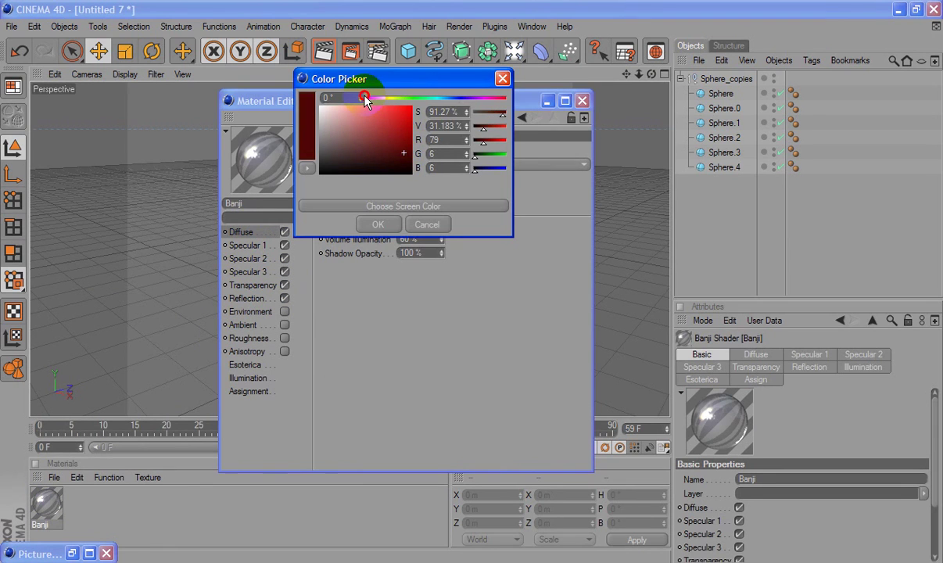
pyautogui.moveTo(409, 127); pyautogui.dragTo(410, 106)
pyautogui.click(377, 225)
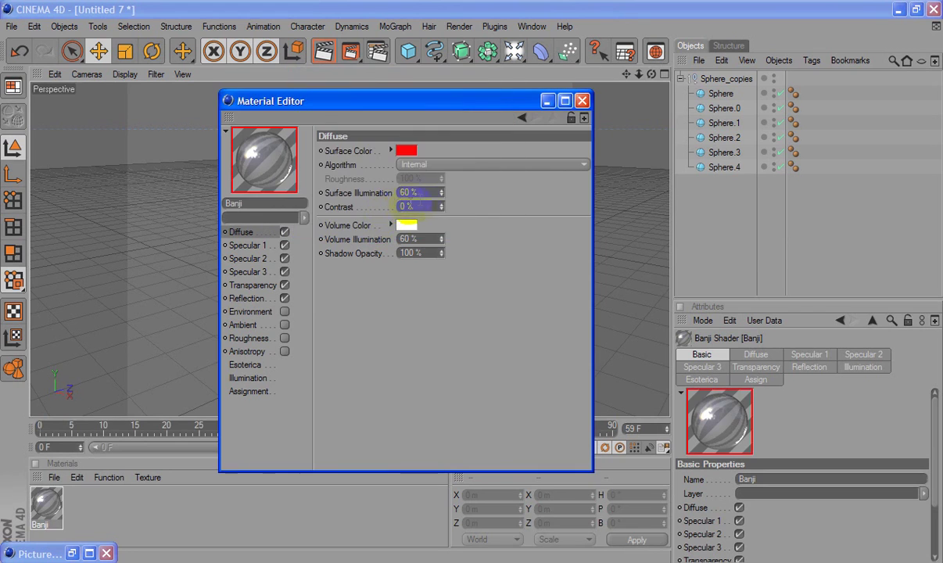
pyautogui.click(405, 225)
pyautogui.click(412, 180)
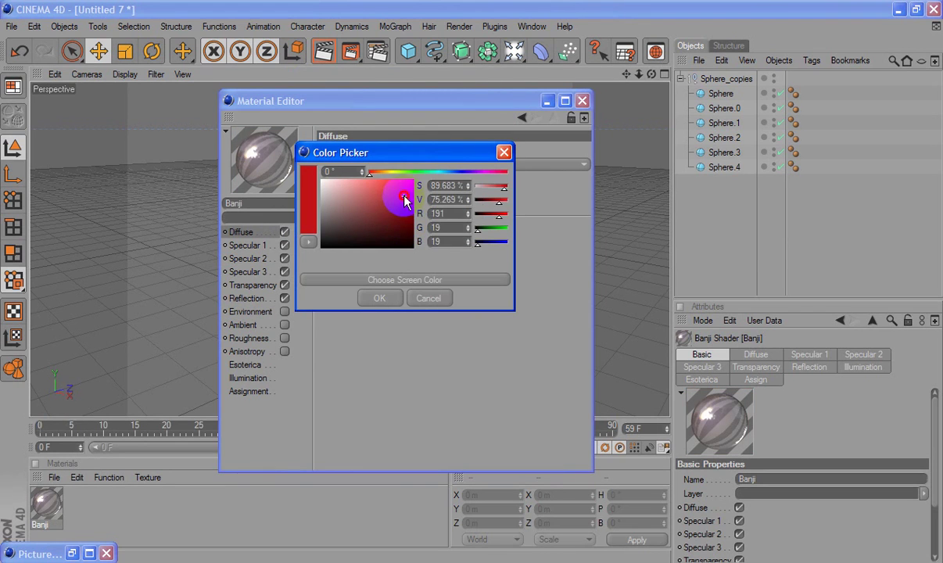
pyautogui.click(383, 298)
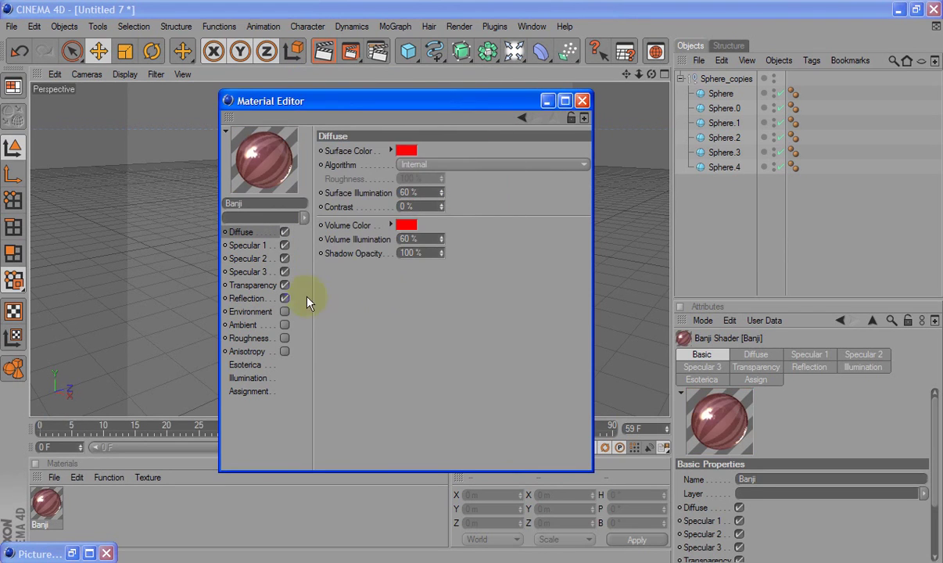
# Set the Banji reflection and reflection edge colours to red
pyautogui.click(259, 302)
pyautogui.click(406, 211)
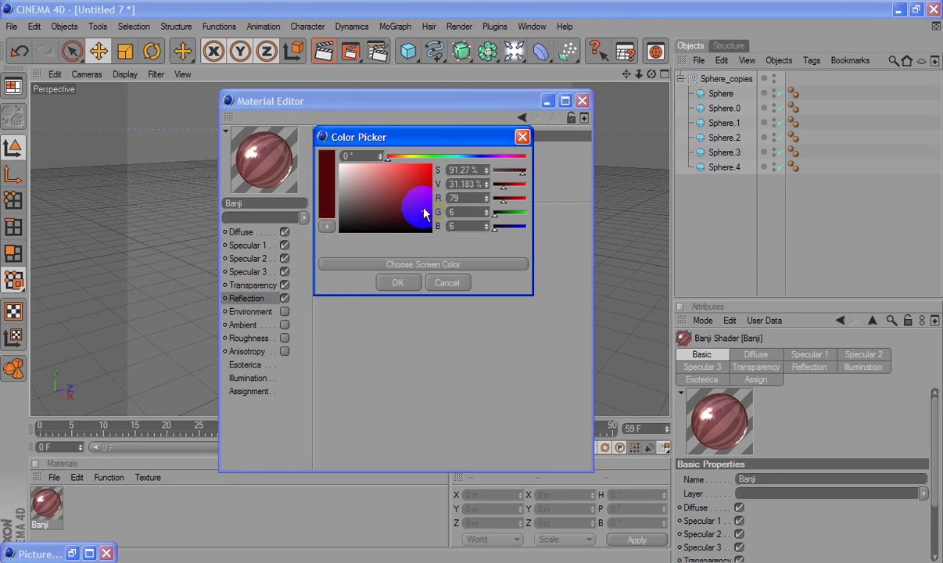
pyautogui.moveTo(421, 210); pyautogui.dragTo(430, 172)
pyautogui.click(398, 282)
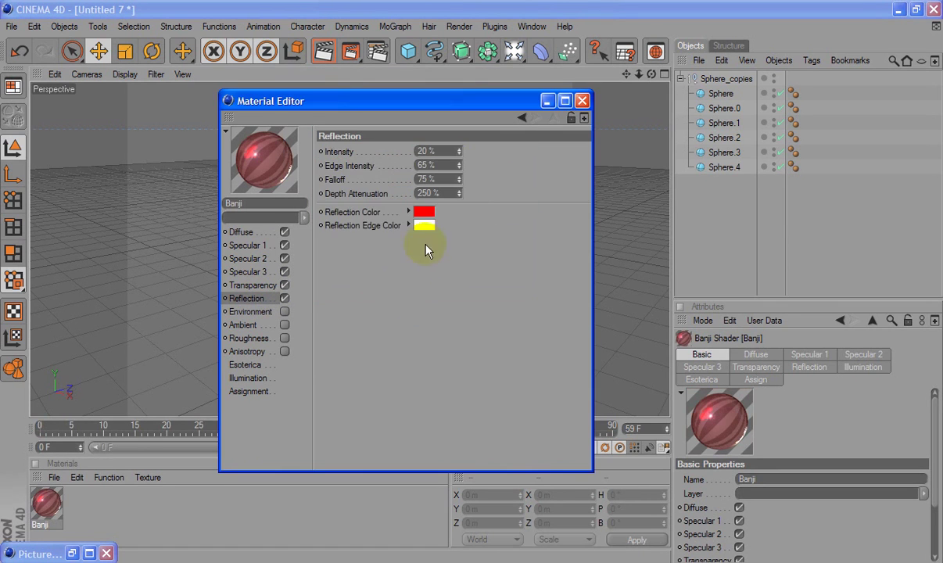
pyautogui.click(424, 226)
pyautogui.moveTo(415, 200); pyautogui.dragTo(420, 172)
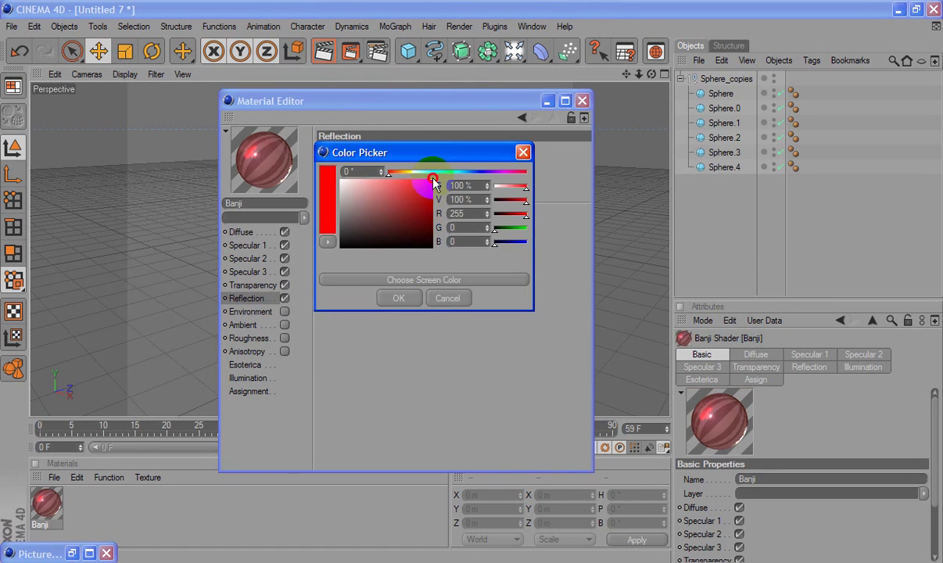
pyautogui.click(399, 296)
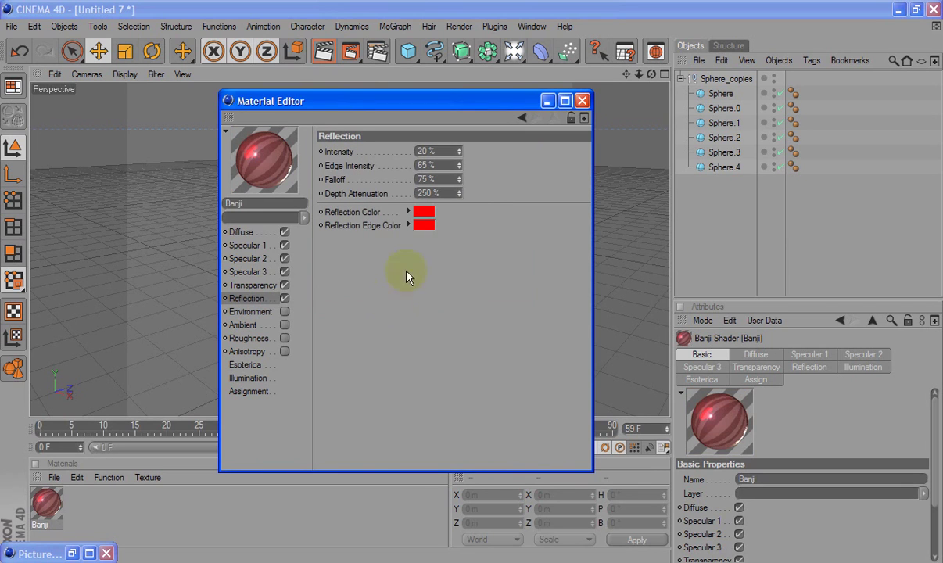
# Duplicate the red Banji material into five copies
pyautogui.click(582, 101)
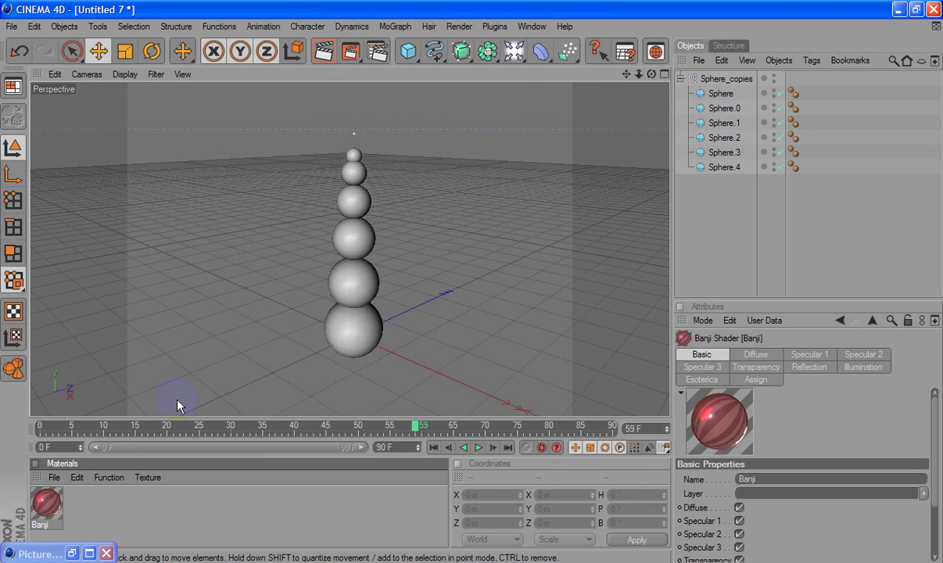
pyautogui.rightClick(48, 504)
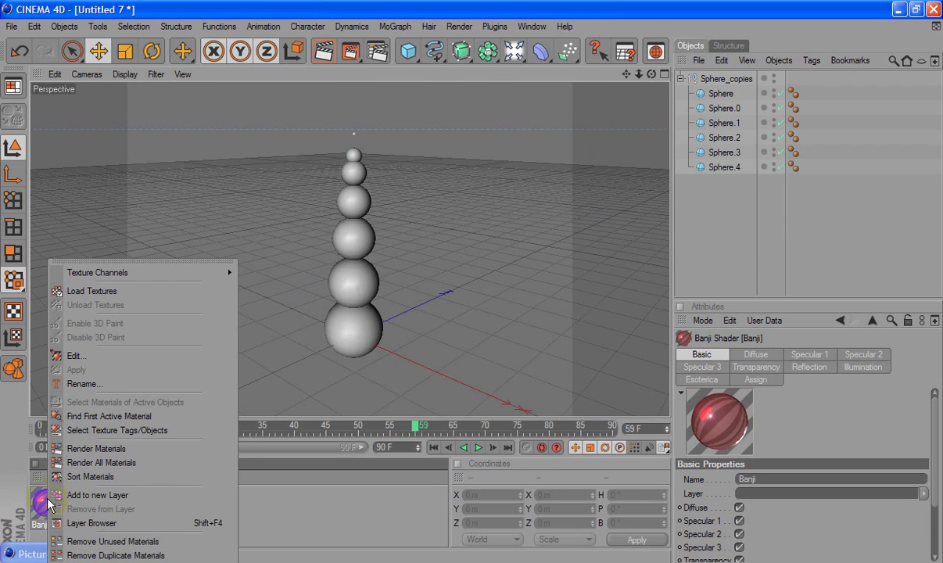
pyautogui.click(39, 508)
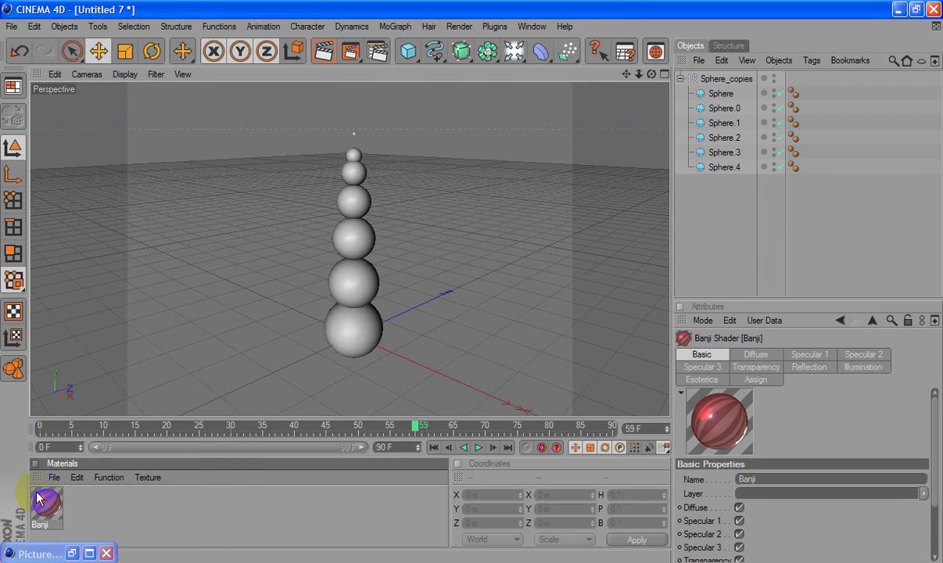
pyautogui.hotkey('ctrl', 'v')
pyautogui.hotkey('ctrl', 'v')
pyautogui.hotkey('ctrl', 'v')
pyautogui.hotkey('ctrl', 'v')
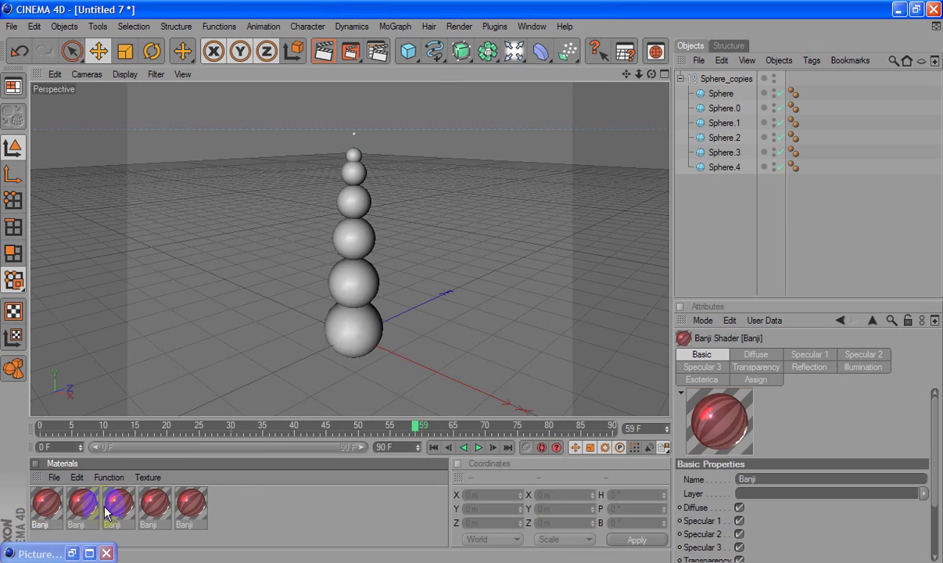
# Make the second Banji material's reflection and reflection edge colours bright green
pyautogui.doubleClick(82, 504)
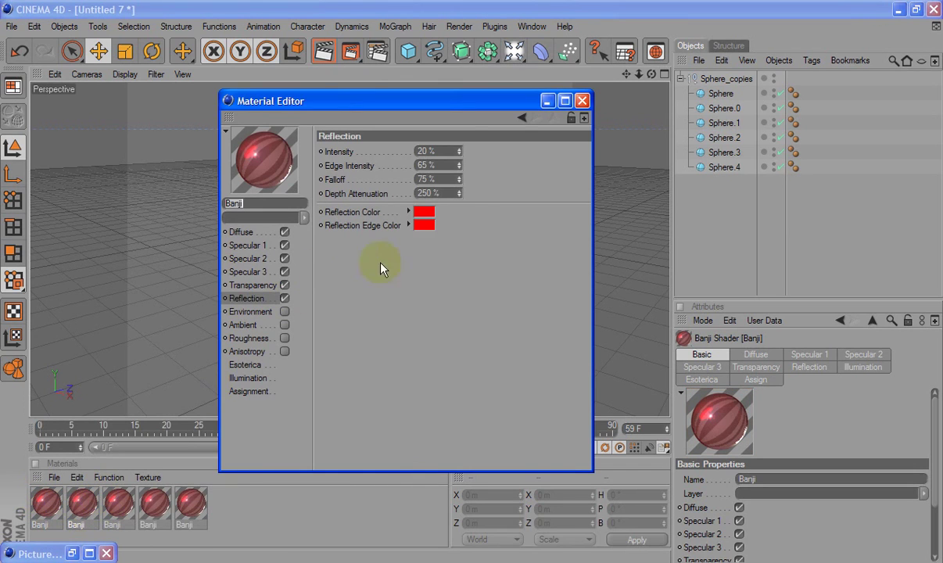
pyautogui.click(422, 213)
pyautogui.moveTo(411, 160); pyautogui.dragTo(429, 160)
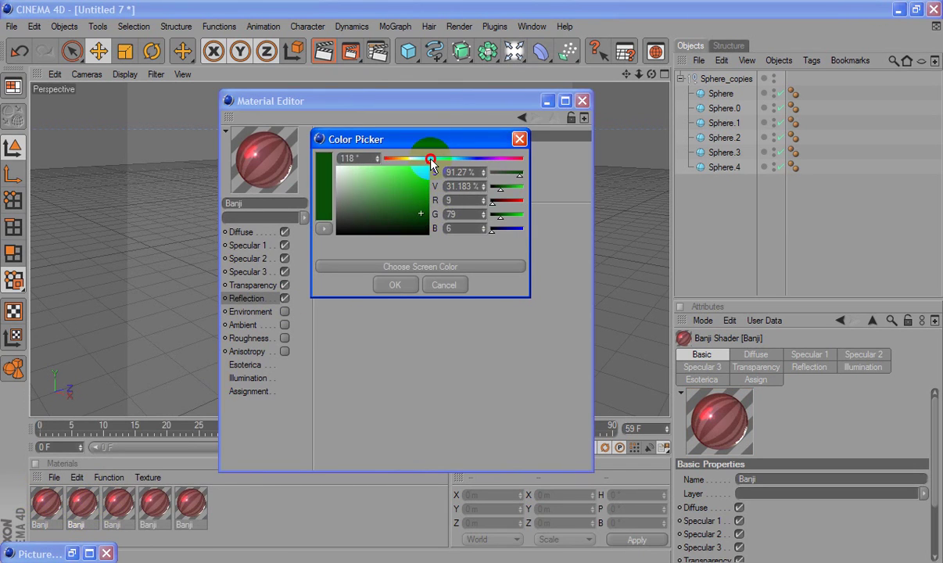
pyautogui.click(427, 174)
pyautogui.click(394, 285)
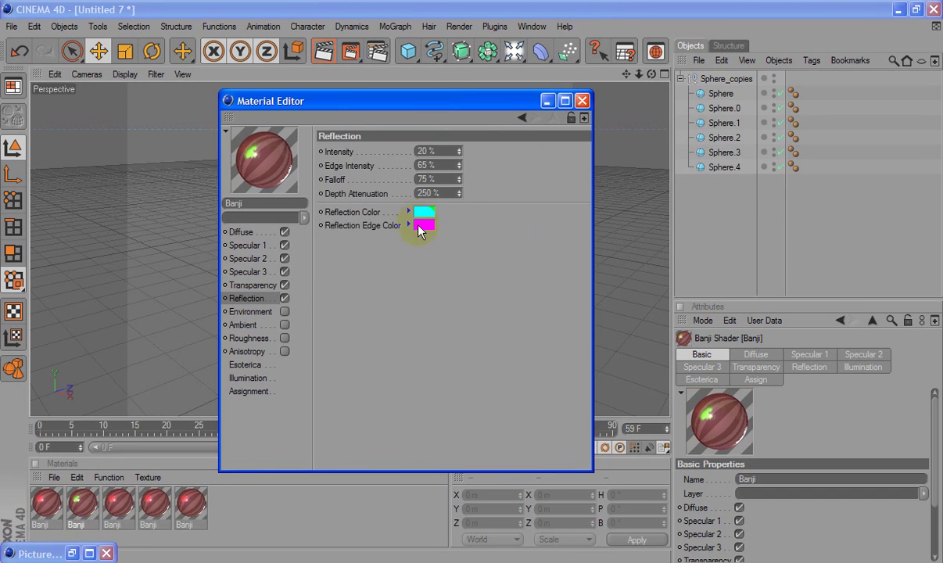
pyautogui.click(423, 225)
pyautogui.click(427, 171)
pyautogui.click(422, 180)
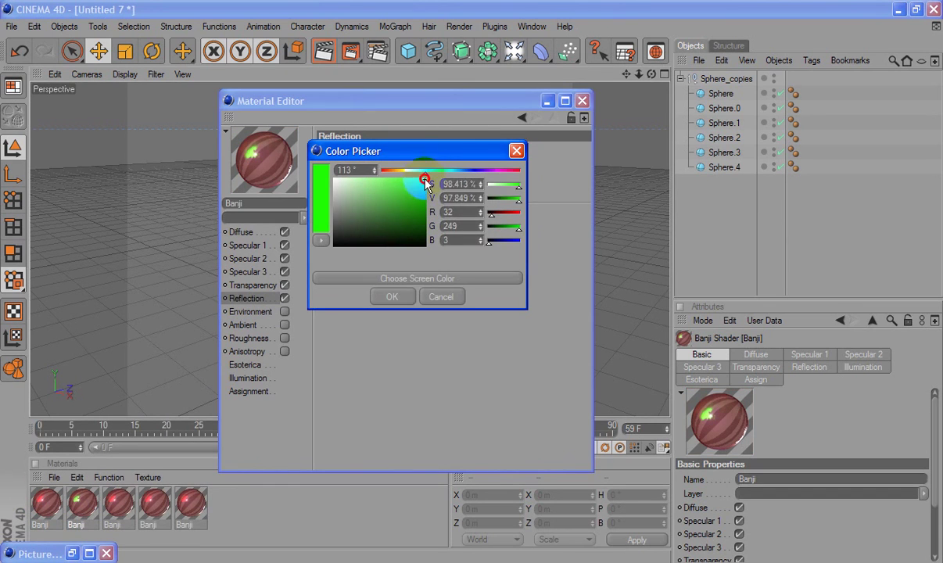
pyautogui.click(405, 301)
# Make the second material's diffuse surface and volume colours green
pyautogui.click(267, 233)
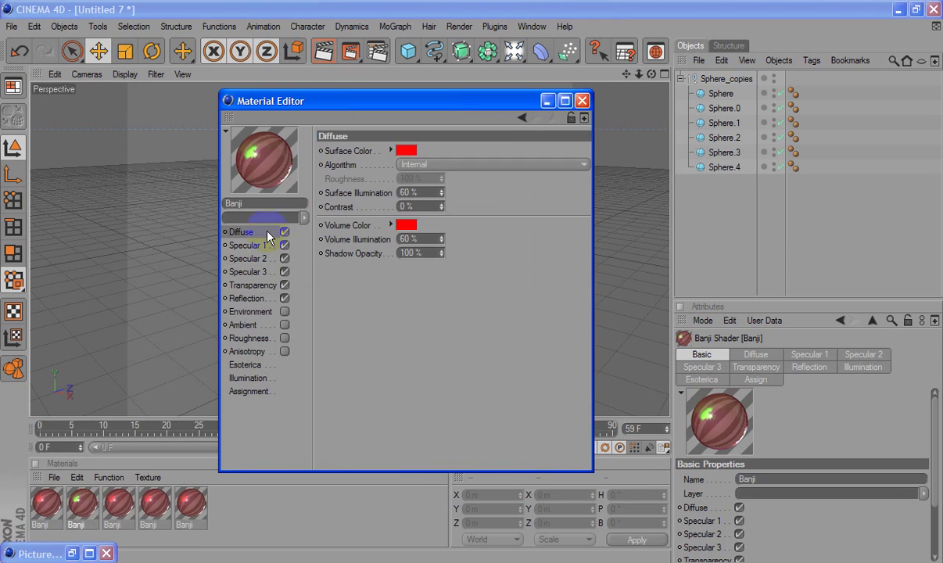
pyautogui.click(404, 150)
pyautogui.click(412, 95)
pyautogui.click(413, 104)
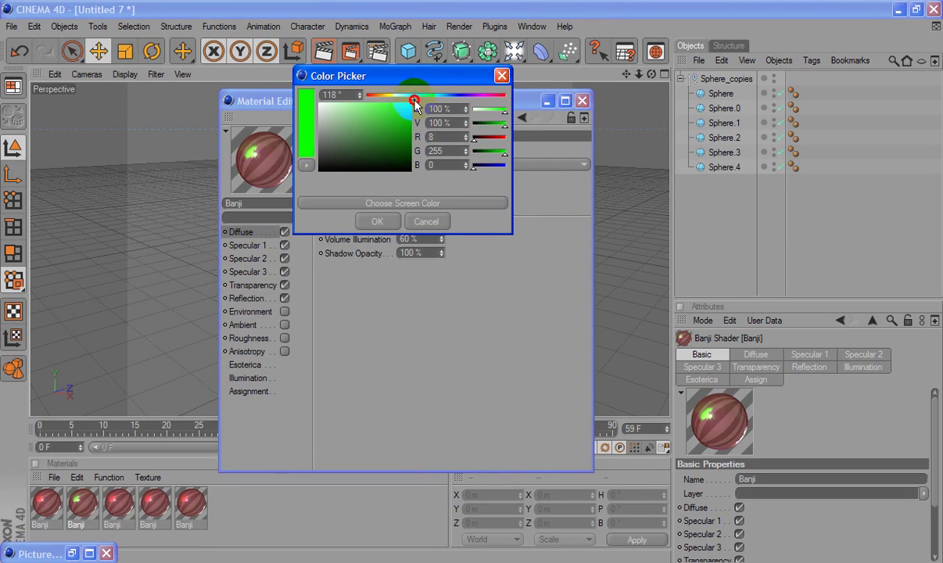
pyautogui.click(377, 222)
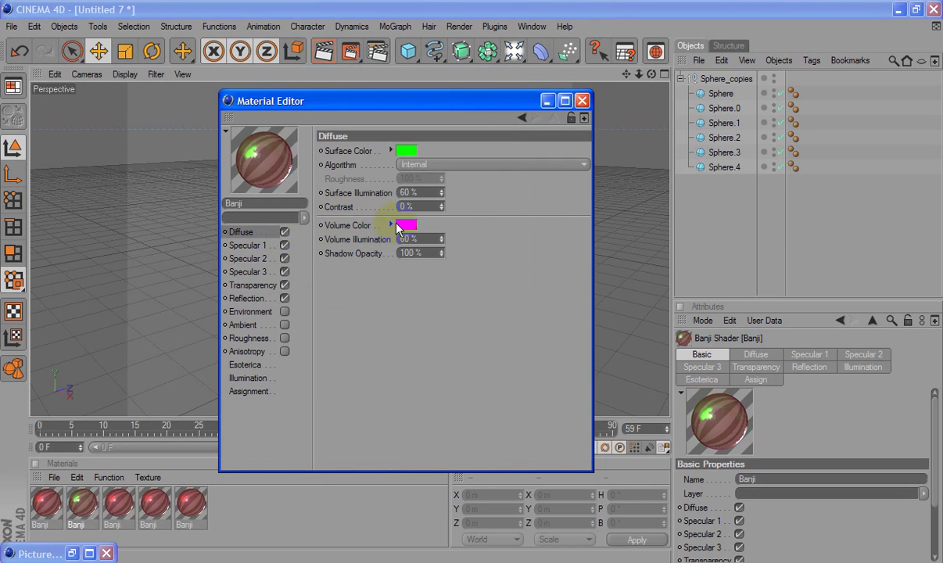
pyautogui.click(406, 225)
pyautogui.click(409, 169)
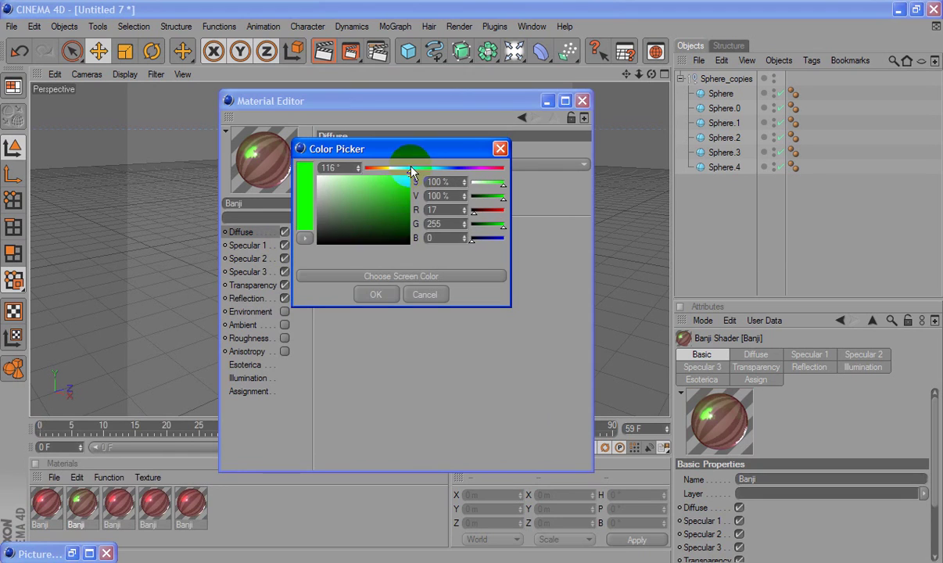
pyautogui.click(374, 293)
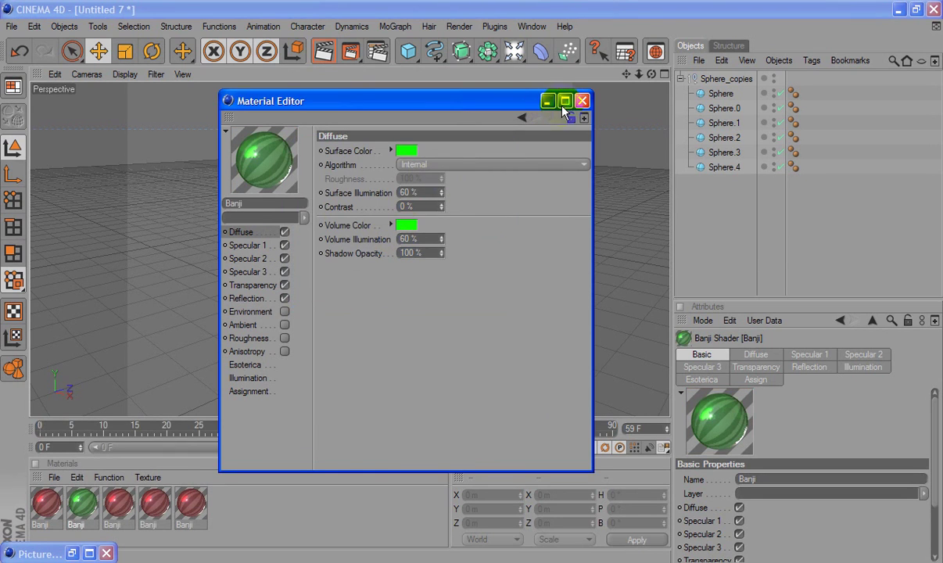
# Set the third Banji material's surface and volume colours to yellow
pyautogui.click(121, 508)
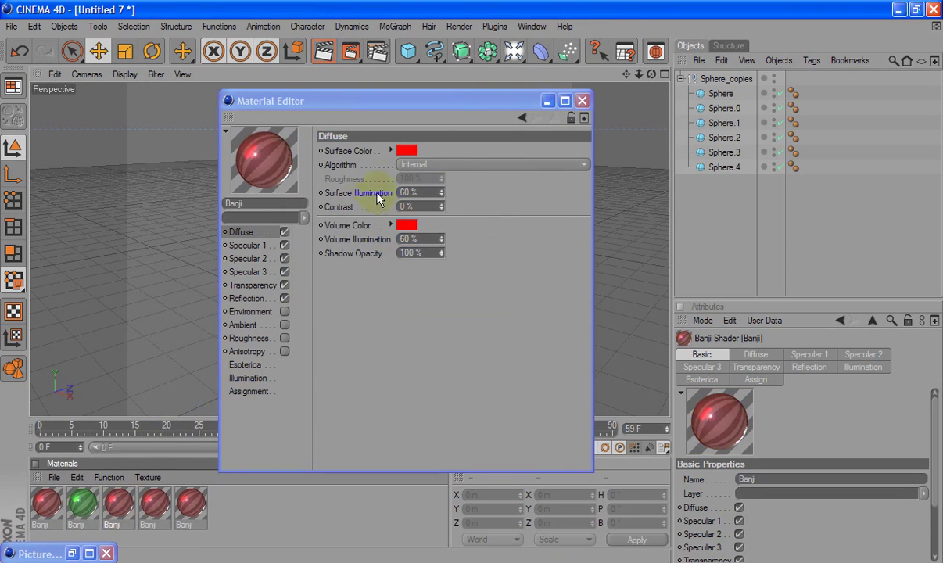
pyautogui.click(405, 150)
pyautogui.moveTo(373, 92); pyautogui.dragTo(393, 93)
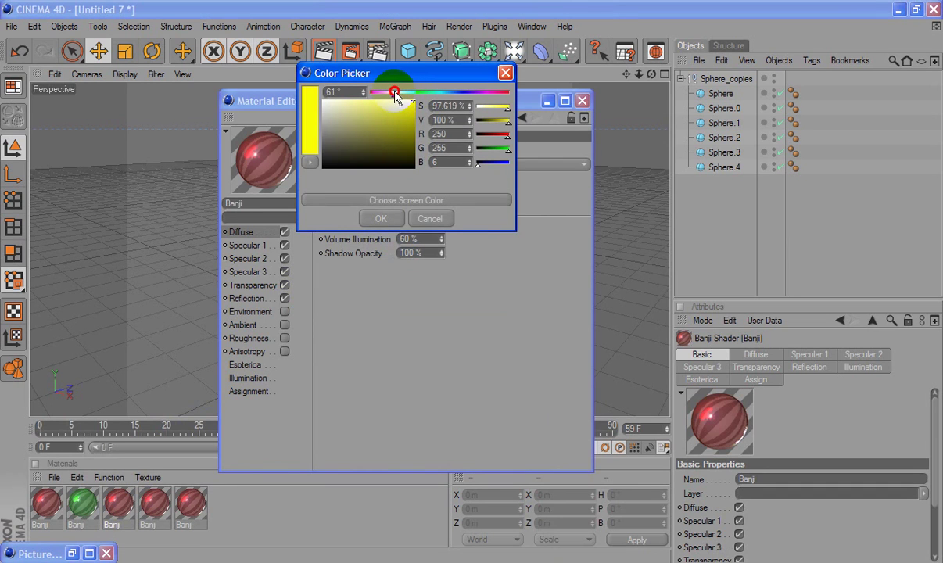
pyautogui.click(381, 218)
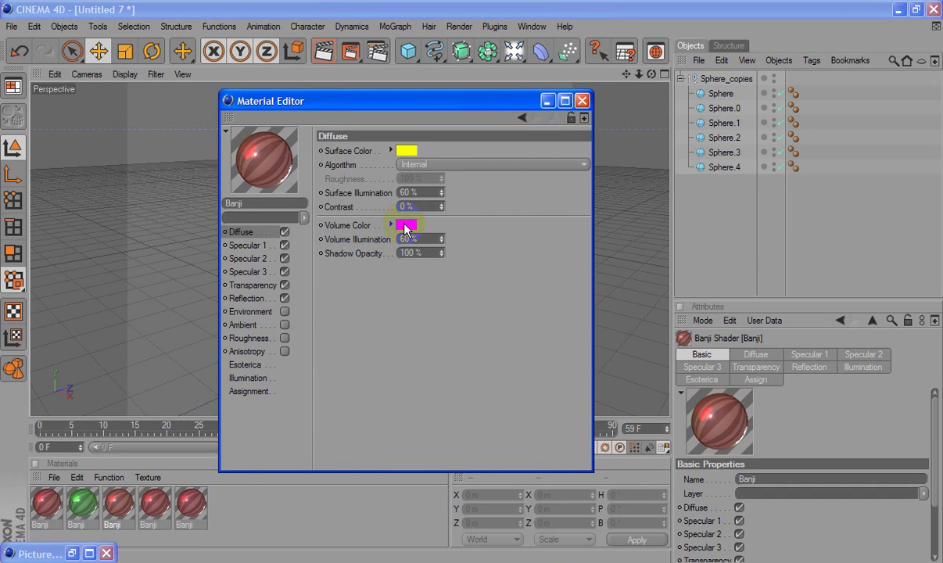
pyautogui.click(406, 226)
pyautogui.moveTo(395, 169); pyautogui.dragTo(389, 169)
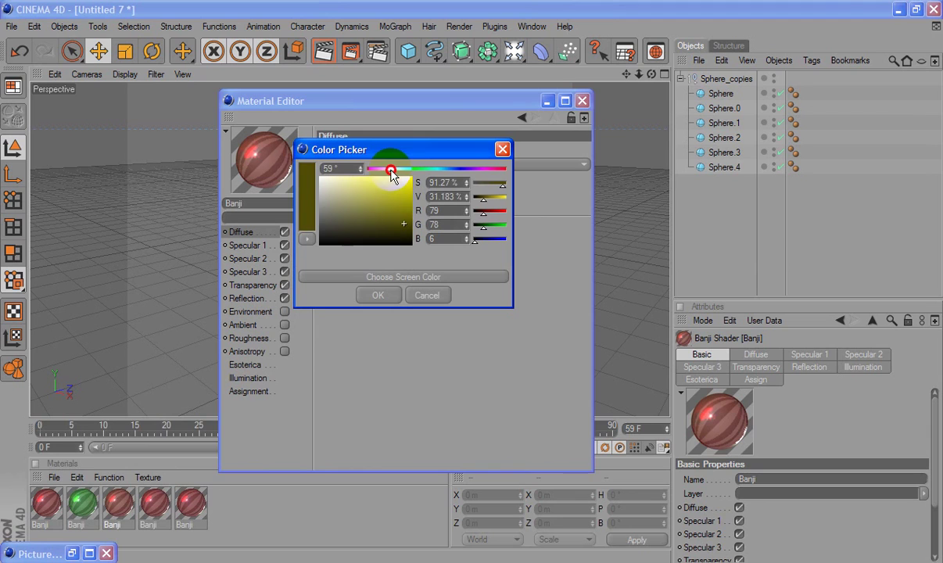
pyautogui.click(407, 180)
pyautogui.click(366, 294)
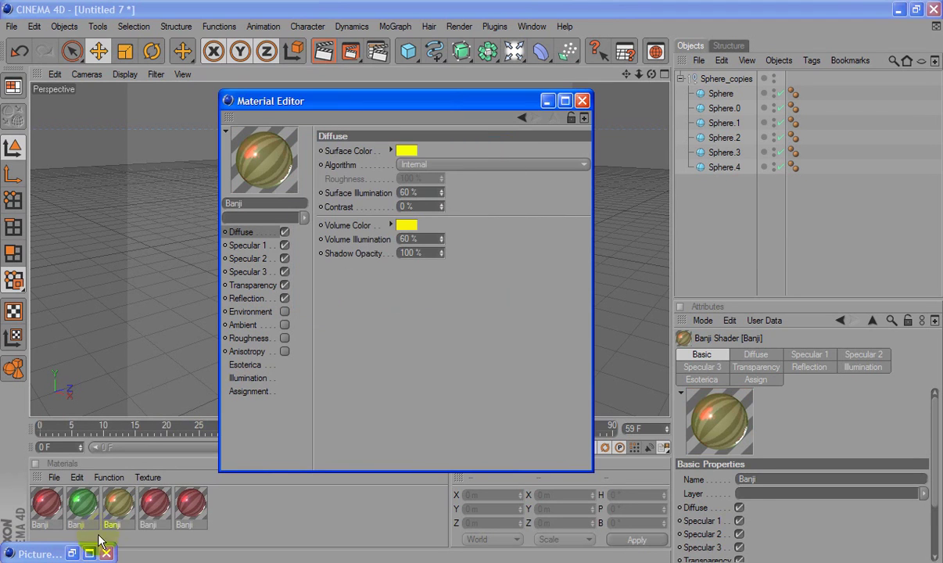
# Set the third material's reflection and reflection edge colours to yellow
pyautogui.click(246, 298)
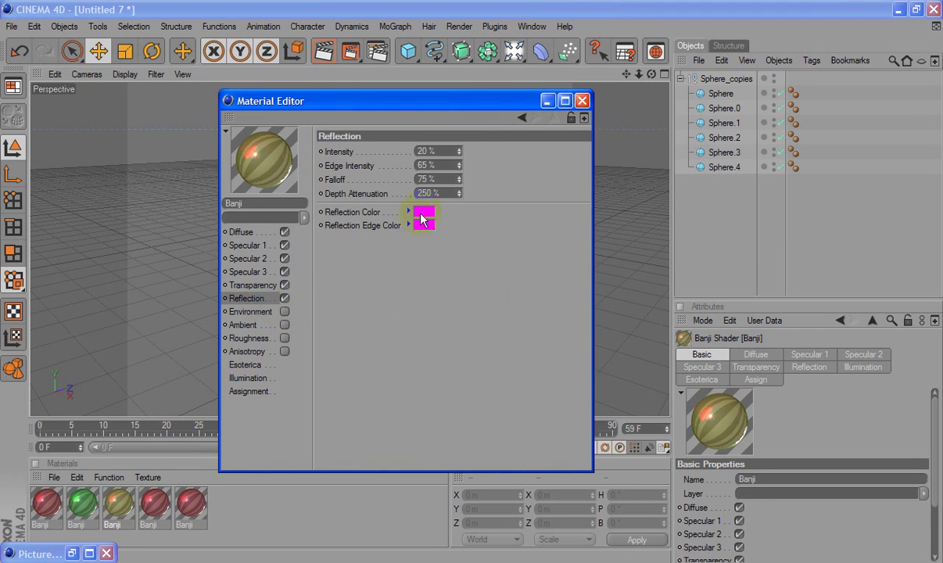
pyautogui.click(403, 208)
pyautogui.click(412, 155)
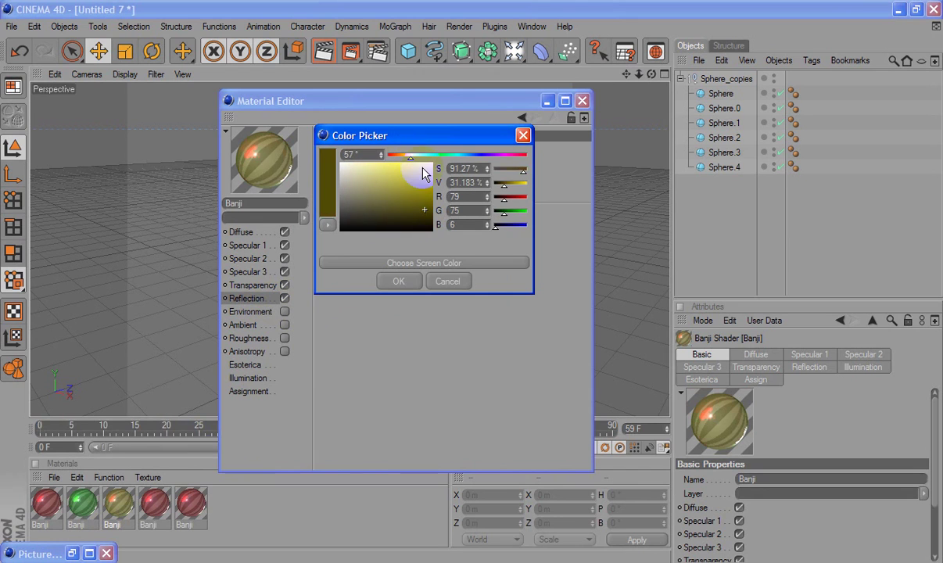
pyautogui.click(430, 165)
pyautogui.click(395, 282)
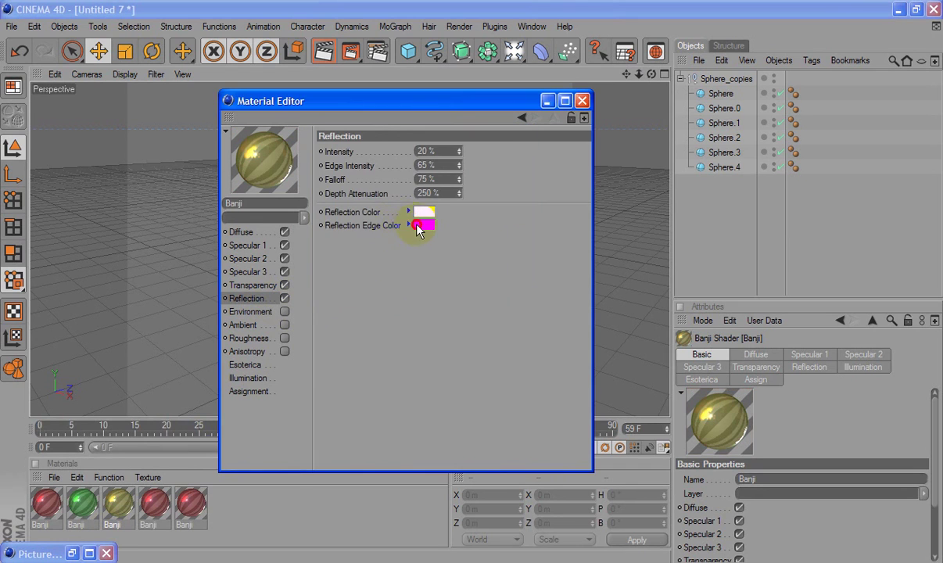
pyautogui.click(407, 223)
pyautogui.click(402, 170)
pyautogui.moveTo(402, 170); pyautogui.dragTo(400, 171)
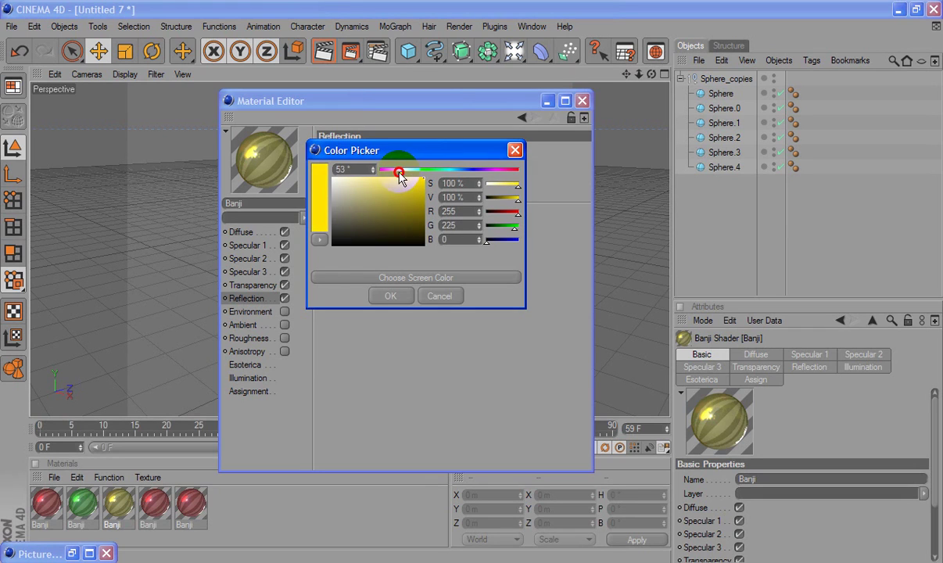
pyautogui.click(389, 298)
# Give the fourth Banji material a purple reflection colour and magenta reflection edge
pyautogui.click(153, 505)
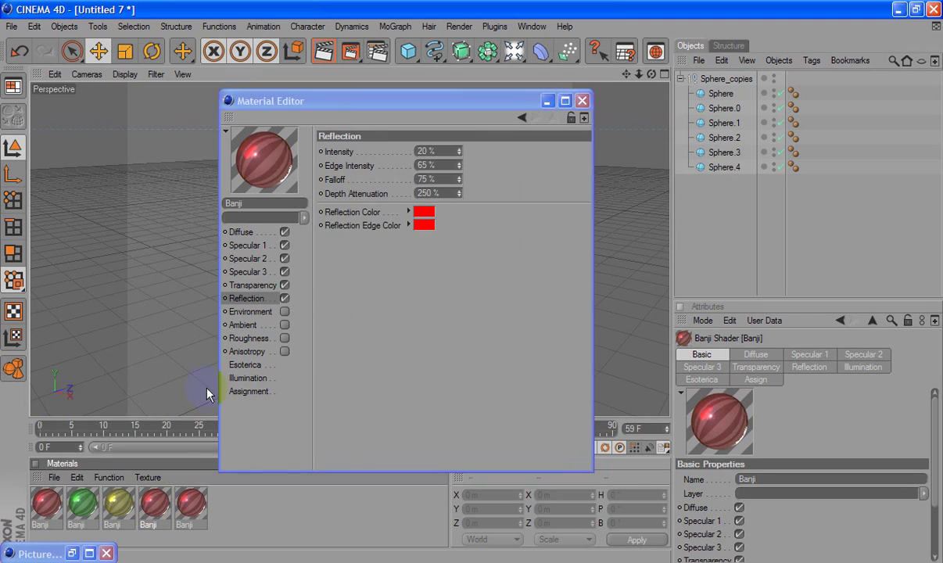
pyautogui.click(423, 211)
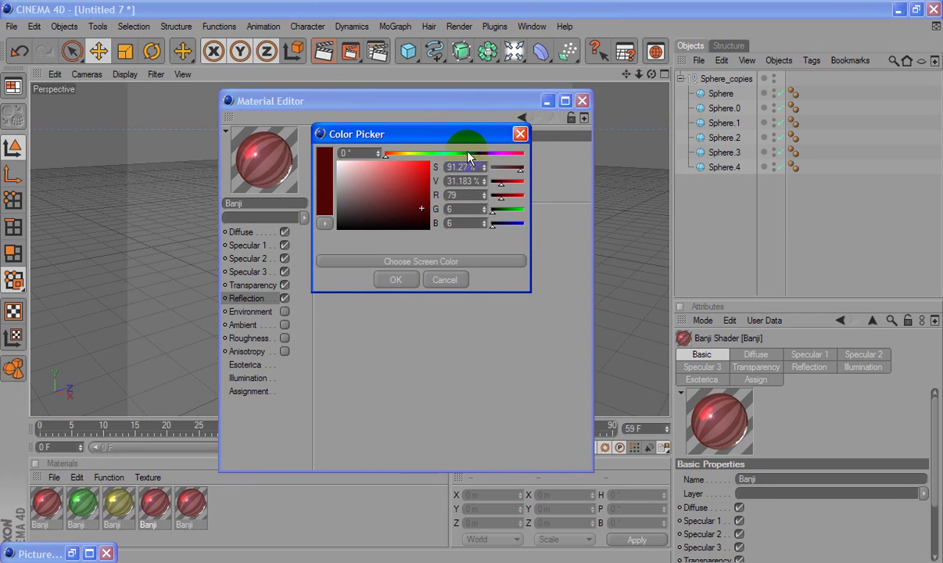
pyautogui.moveTo(468, 156); pyautogui.dragTo(492, 153)
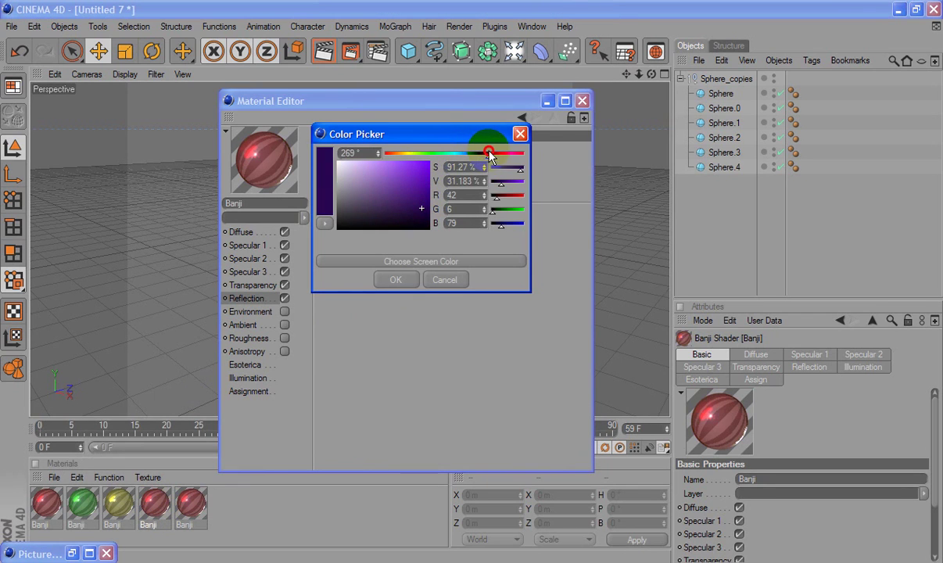
pyautogui.click(428, 162)
pyautogui.click(395, 281)
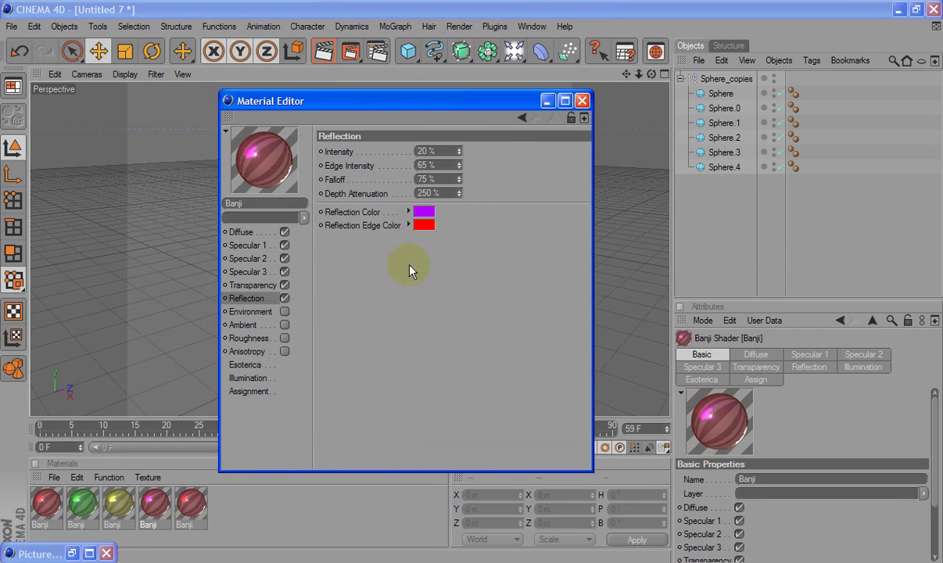
pyautogui.click(423, 224)
pyautogui.moveTo(494, 169); pyautogui.dragTo(501, 170)
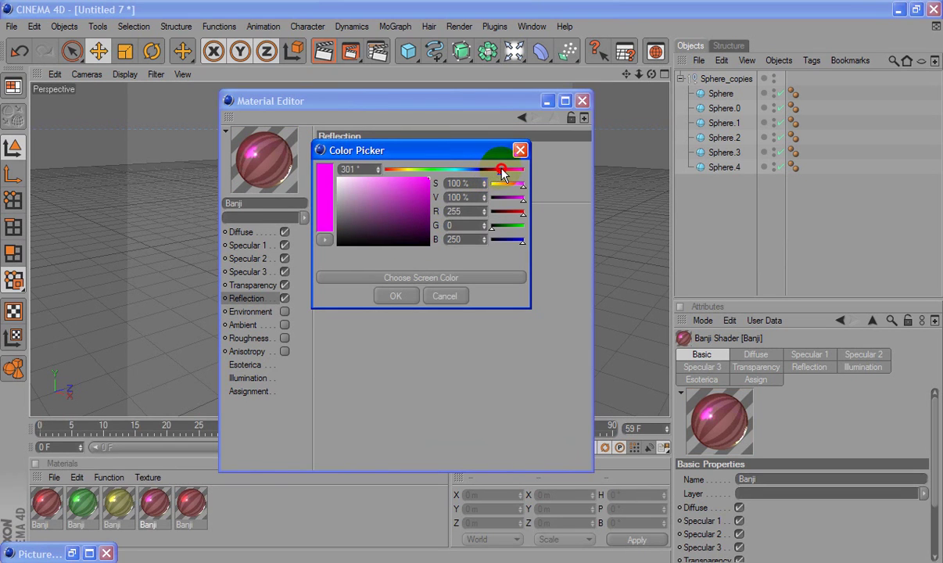
pyautogui.click(397, 298)
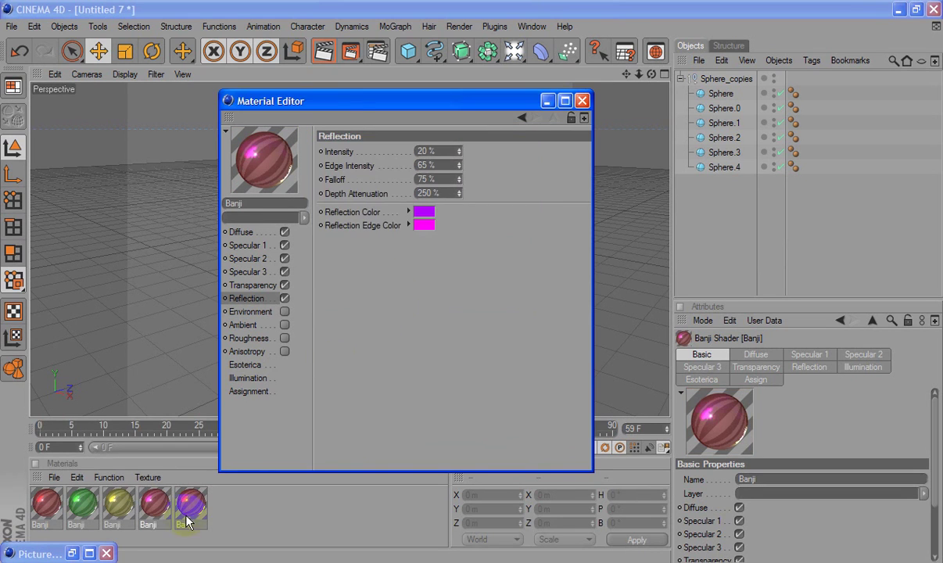
# Set the fourth material's surface and volume colours to magenta
pyautogui.click(241, 232)
pyautogui.click(406, 152)
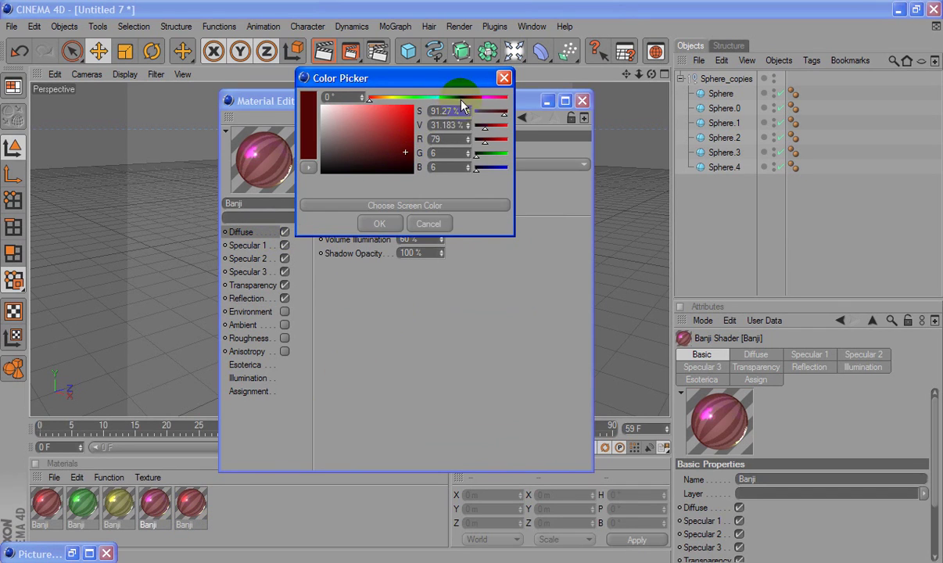
pyautogui.moveTo(461, 100); pyautogui.dragTo(484, 97)
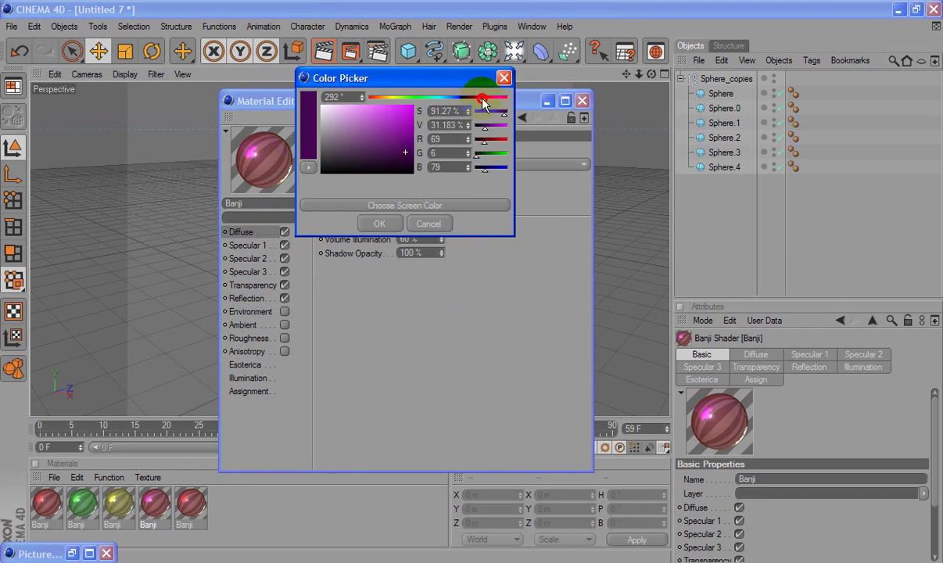
pyautogui.click(371, 226)
pyautogui.click(406, 222)
pyautogui.moveTo(365, 173); pyautogui.dragTo(482, 173)
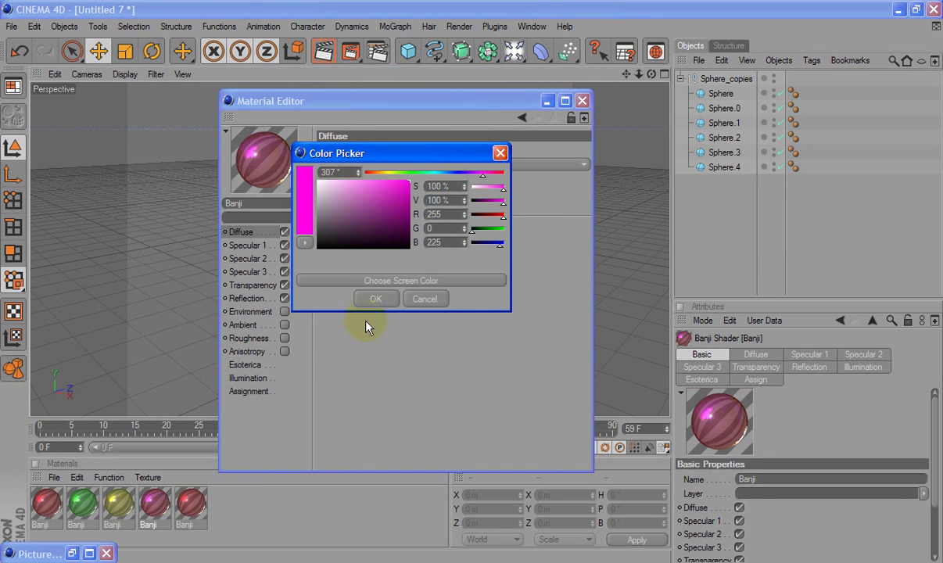
pyautogui.click(373, 299)
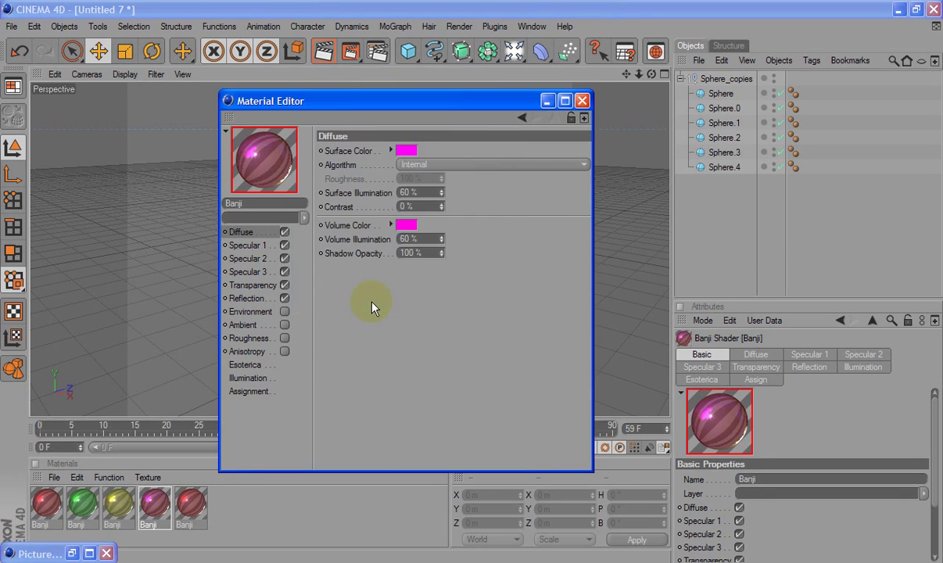
pyautogui.click(190, 500)
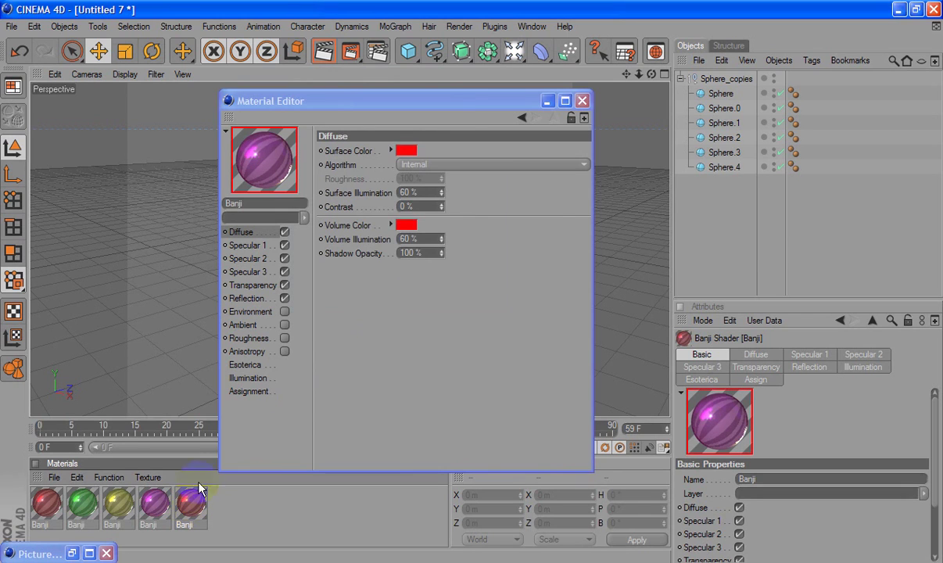
# Set the fifth Banji material's surface and volume colours to bright cyan
pyautogui.click(407, 150)
pyautogui.moveTo(488, 94)
pyautogui.mouseDown()
pyautogui.moveTo(512, 95)
pyautogui.moveTo(442, 96)
pyautogui.mouseUp()
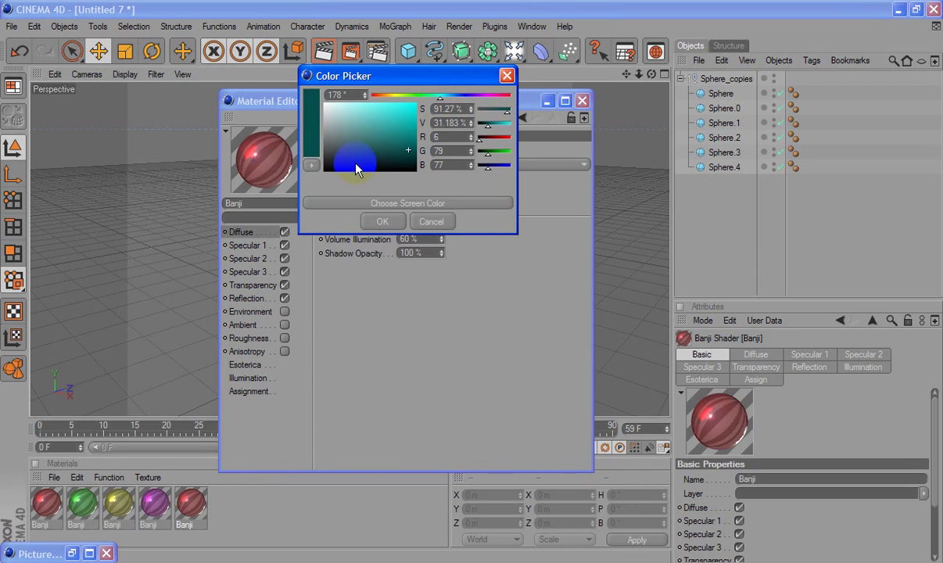
pyautogui.moveTo(356, 168); pyautogui.dragTo(415, 104)
pyautogui.click(381, 222)
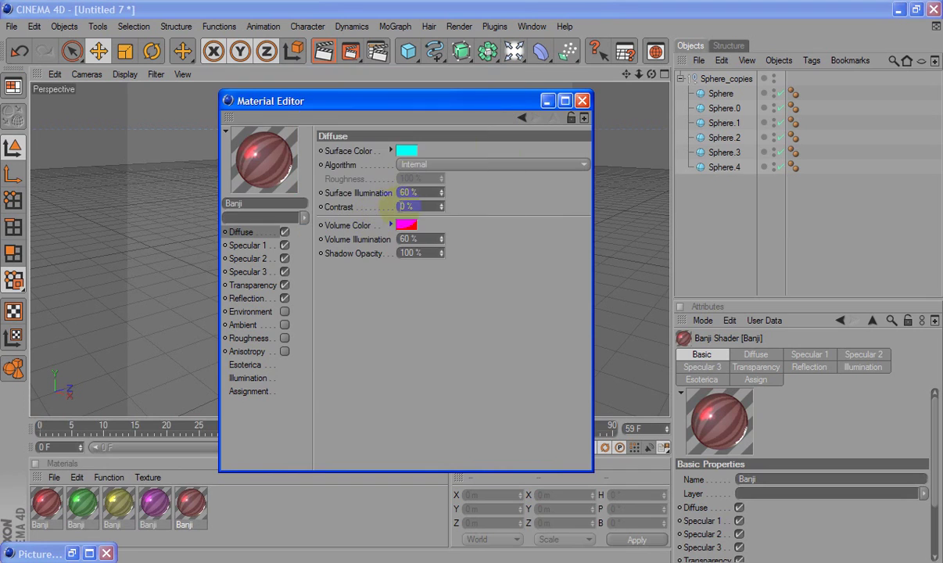
pyautogui.click(407, 225)
pyautogui.moveTo(441, 165); pyautogui.dragTo(435, 167)
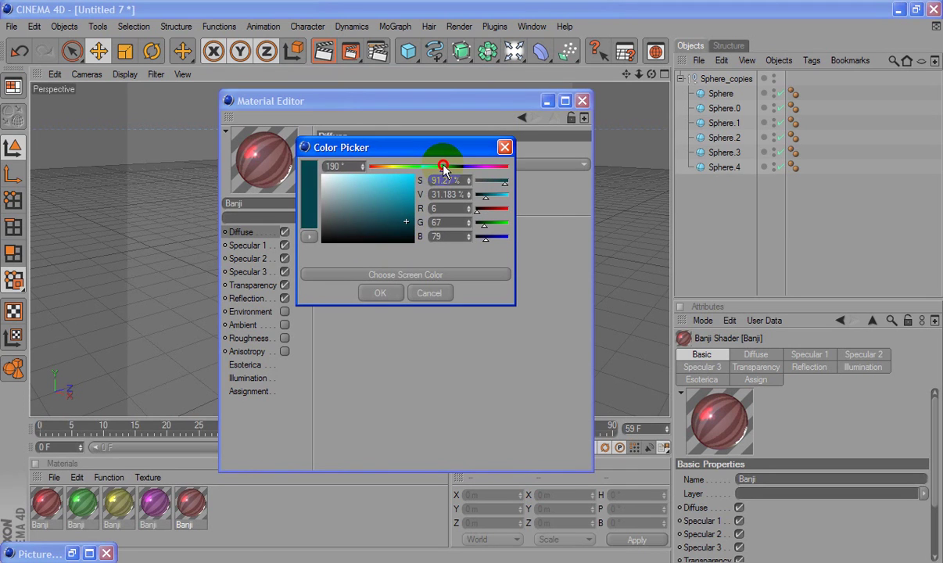
pyautogui.moveTo(391, 191); pyautogui.dragTo(412, 175)
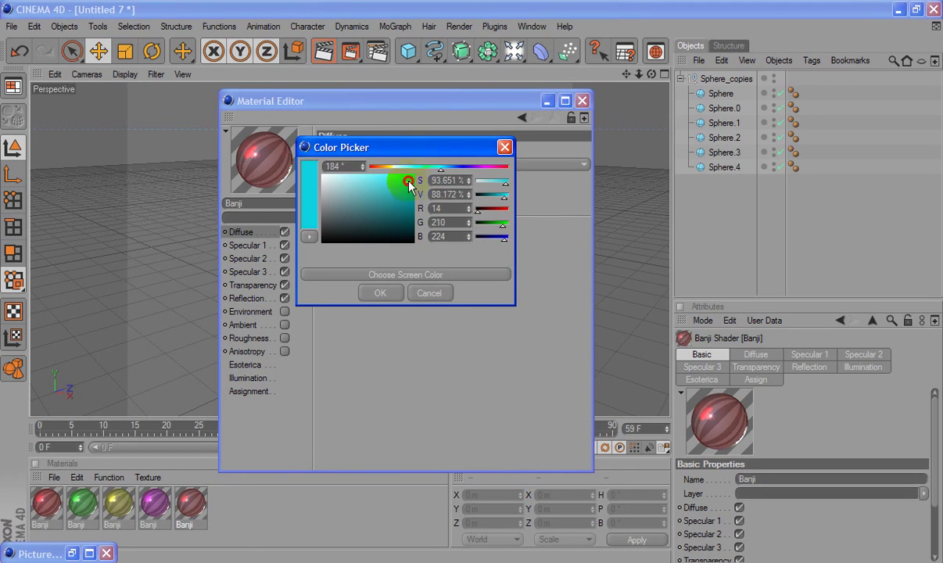
pyautogui.click(391, 293)
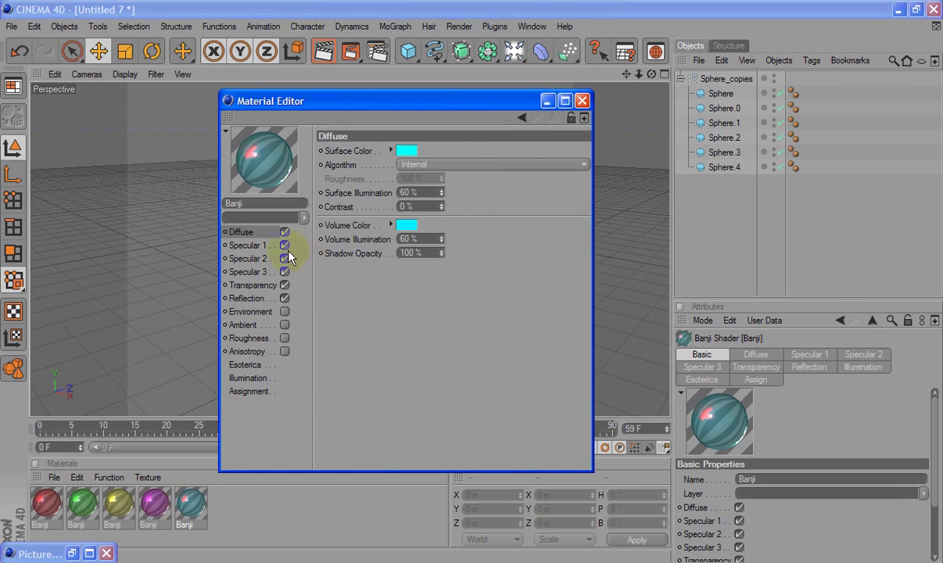
# Make its reflection and reflection edge colours cyan, then close the Material Editor
pyautogui.click(260, 297)
pyautogui.click(405, 208)
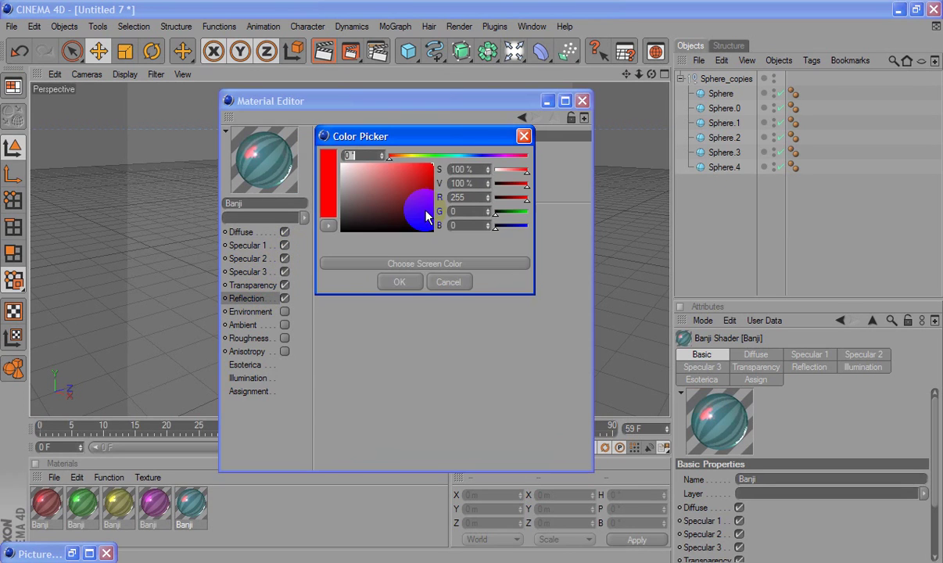
pyautogui.click(456, 156)
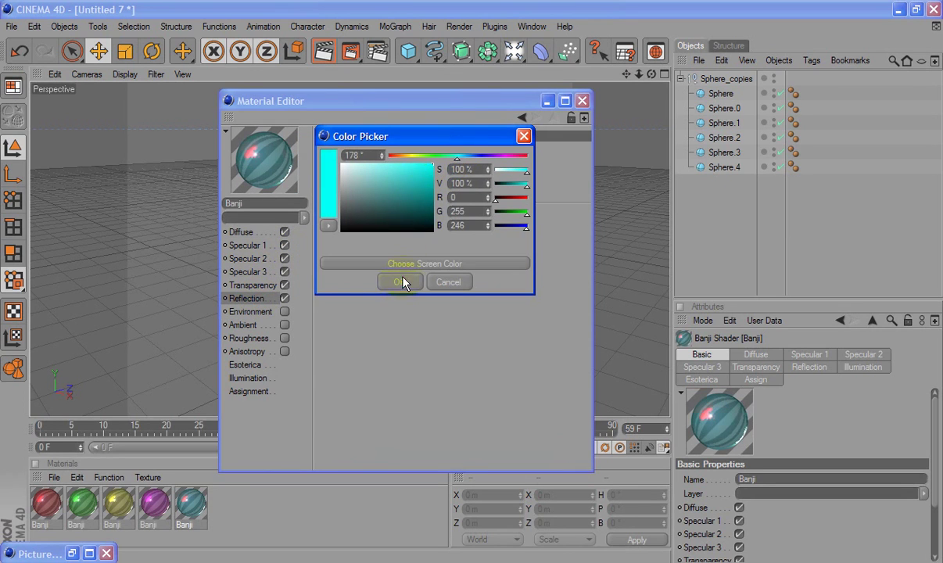
pyautogui.click(402, 283)
pyautogui.click(414, 212)
pyautogui.click(457, 172)
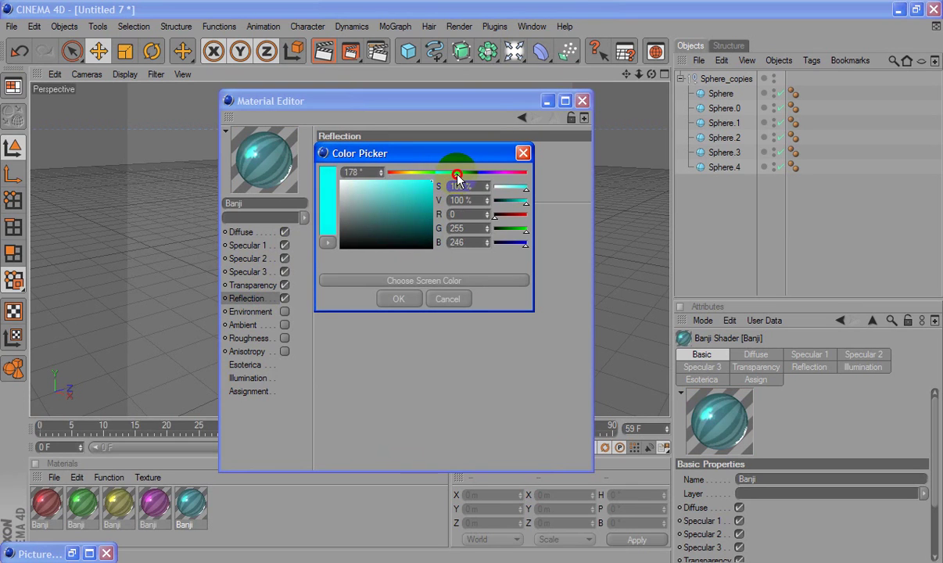
pyautogui.moveTo(457, 175); pyautogui.dragTo(458, 178)
pyautogui.click(402, 298)
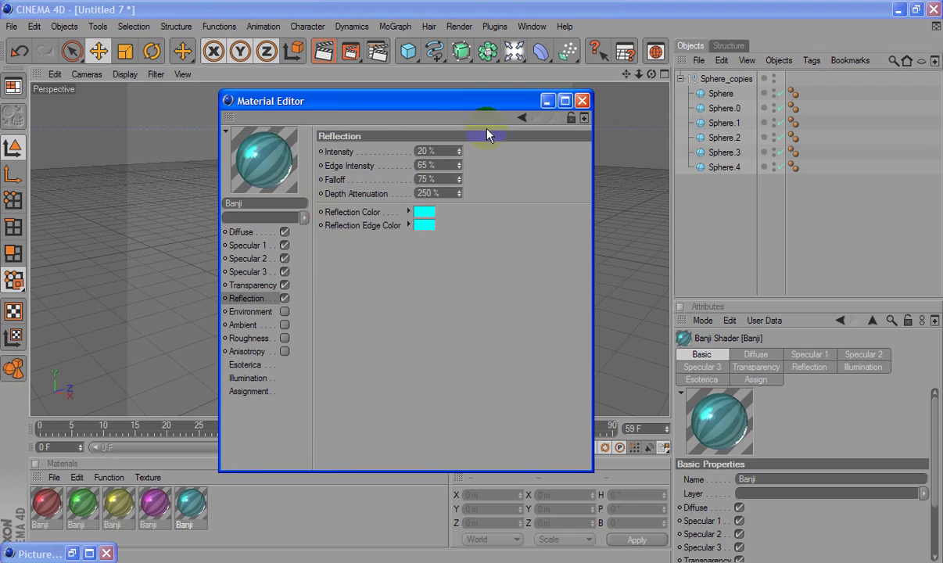
pyautogui.click(582, 101)
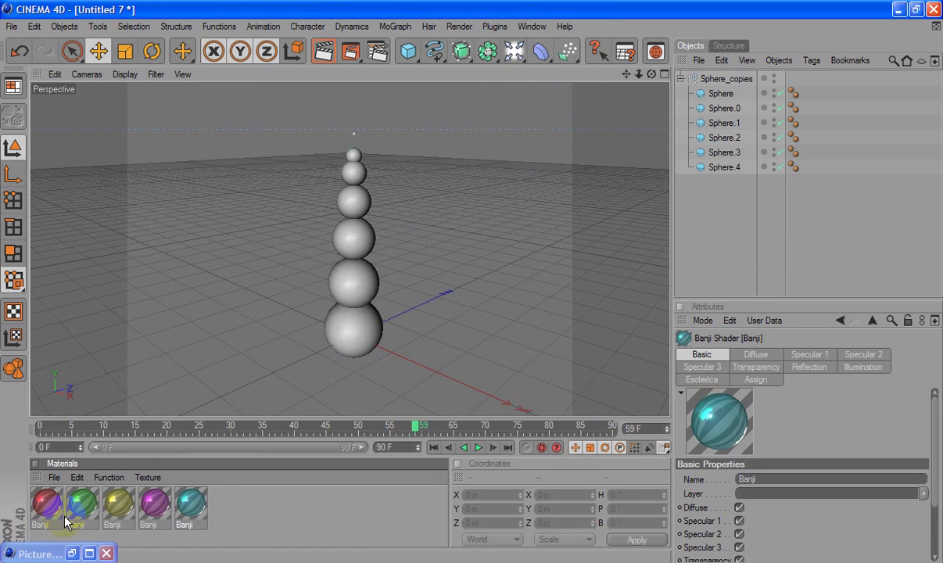
# Drag the red, green, yellow, magenta and cyan materials onto the five lower spheres, bottom to top
pyautogui.moveTo(46, 500); pyautogui.dragTo(354, 332)
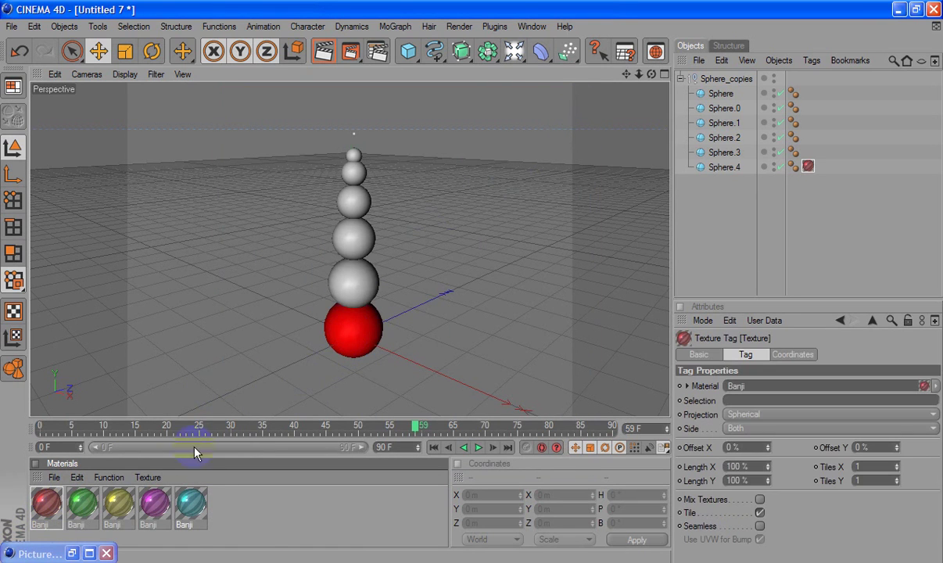
pyautogui.moveTo(82, 516); pyautogui.dragTo(353, 283)
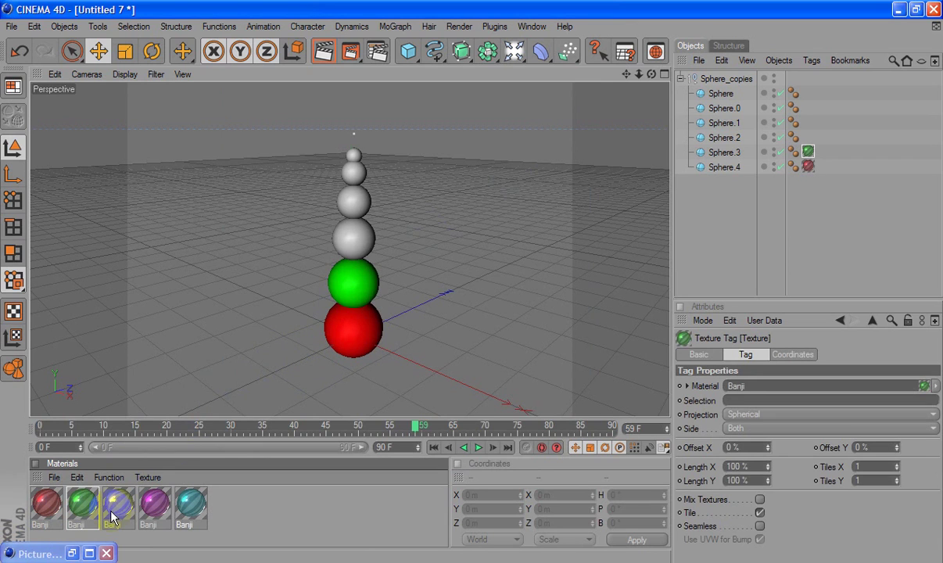
pyautogui.moveTo(83, 506)
pyautogui.mouseDown()
pyautogui.moveTo(302, 298)
pyautogui.moveTo(335, 230)
pyautogui.mouseUp()
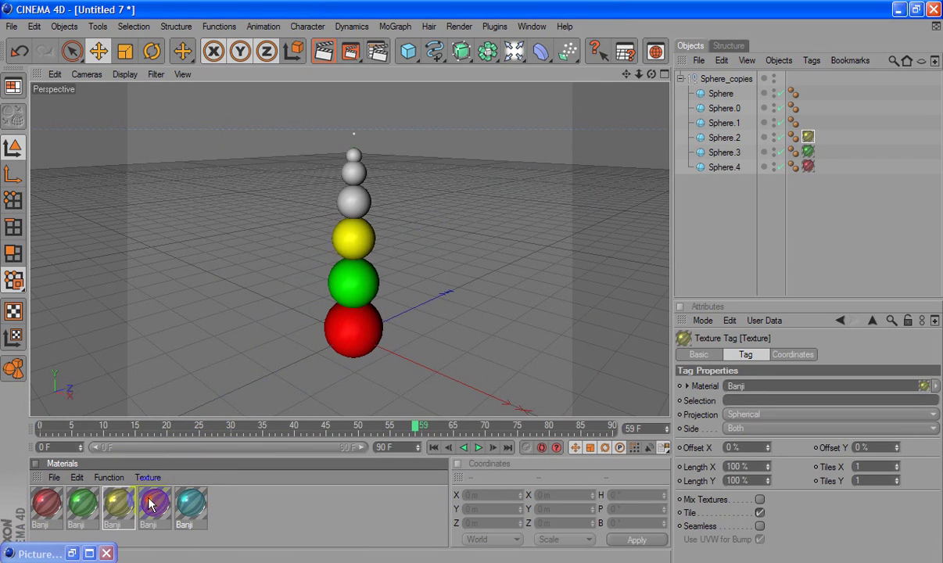
pyautogui.moveTo(117, 504)
pyautogui.mouseDown()
pyautogui.moveTo(364, 239)
pyautogui.moveTo(356, 203)
pyautogui.mouseUp()
pyautogui.moveTo(180, 492)
pyautogui.mouseDown()
pyautogui.moveTo(367, 180)
pyautogui.moveTo(356, 174)
pyautogui.mouseUp()
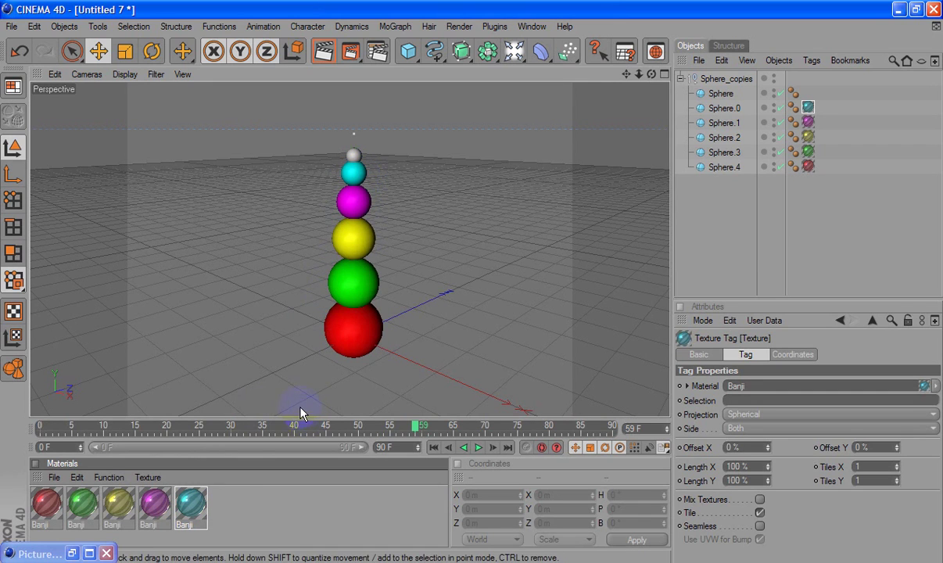
pyautogui.doubleClick(188, 507)
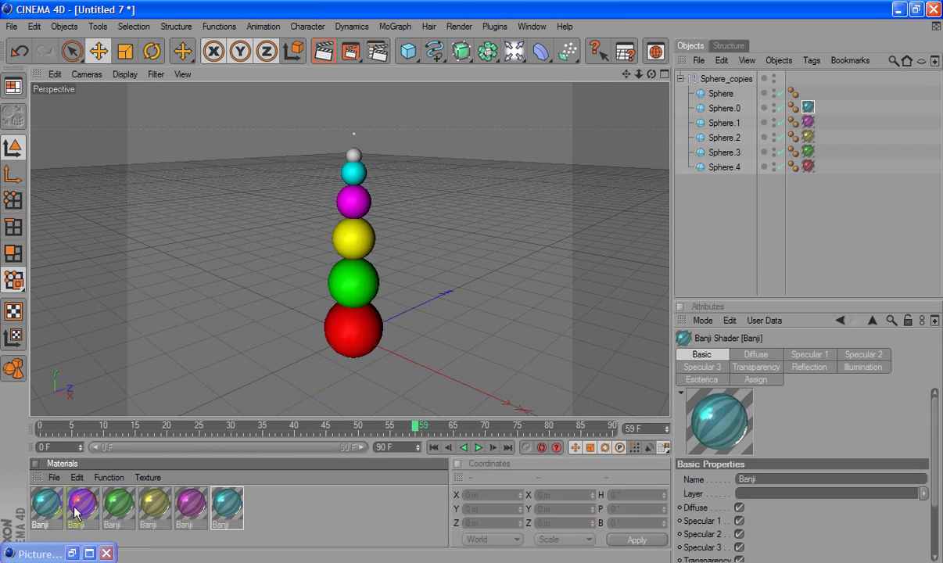
# Change the copied material's reflection and reflection edge colours from cyan to orange
pyautogui.click(424, 212)
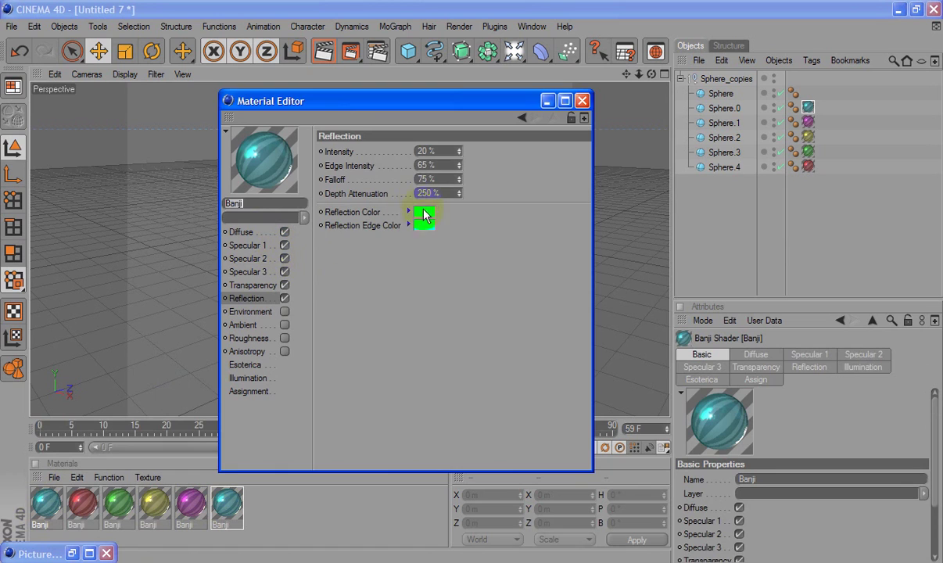
pyautogui.moveTo(415, 162); pyautogui.dragTo(398, 162)
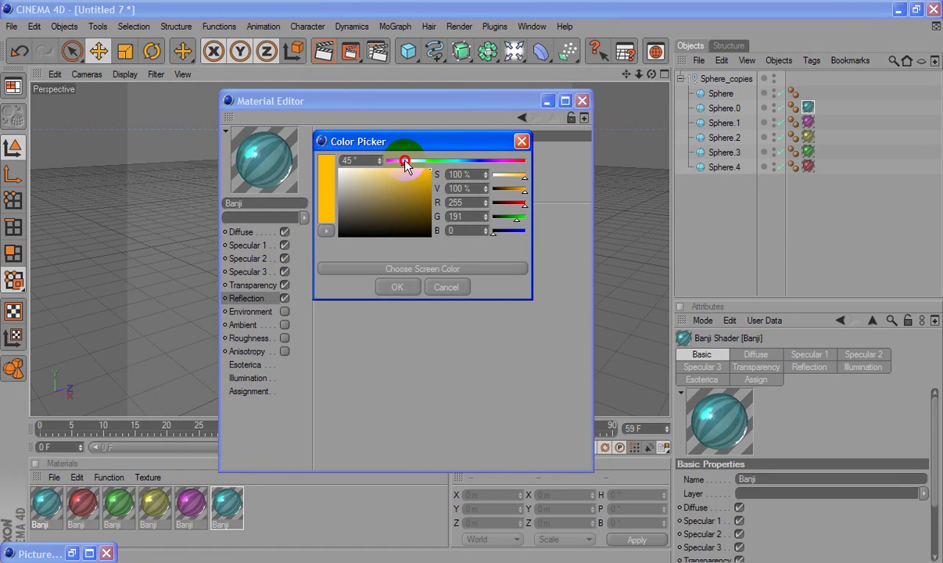
pyautogui.click(396, 288)
pyautogui.click(425, 222)
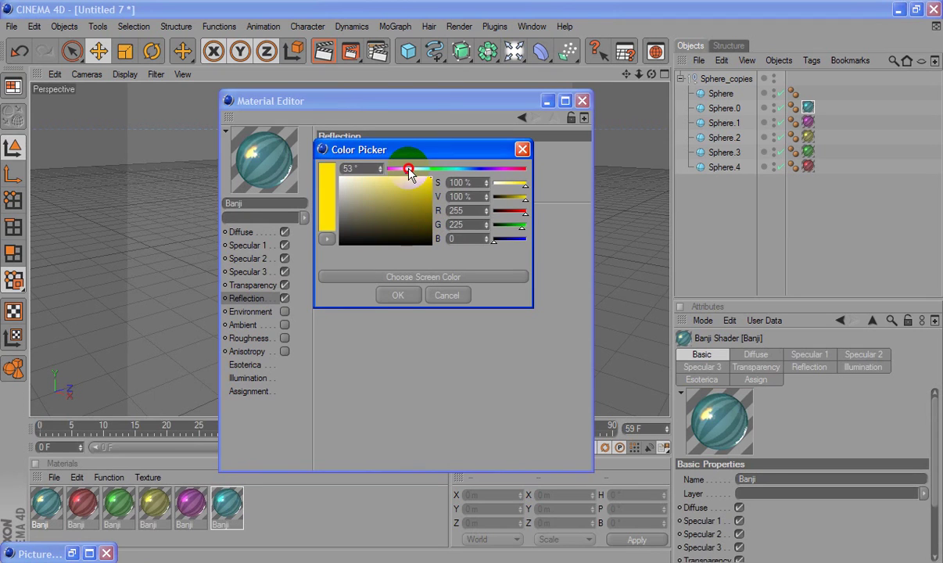
pyautogui.moveTo(409, 168); pyautogui.dragTo(399, 169)
pyautogui.click(397, 295)
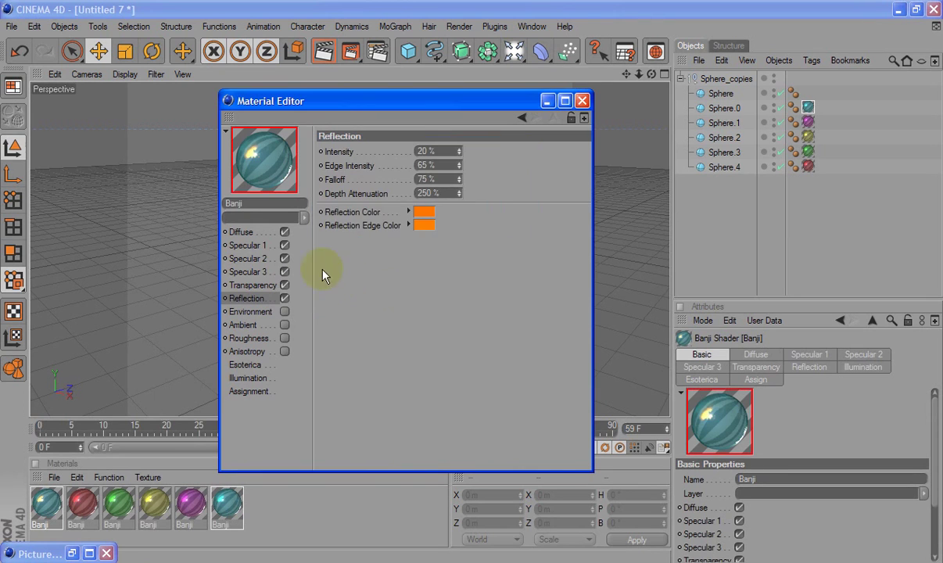
# Make its surface and volume colours orange and apply it to the top sphere
pyautogui.click(241, 232)
pyautogui.click(406, 150)
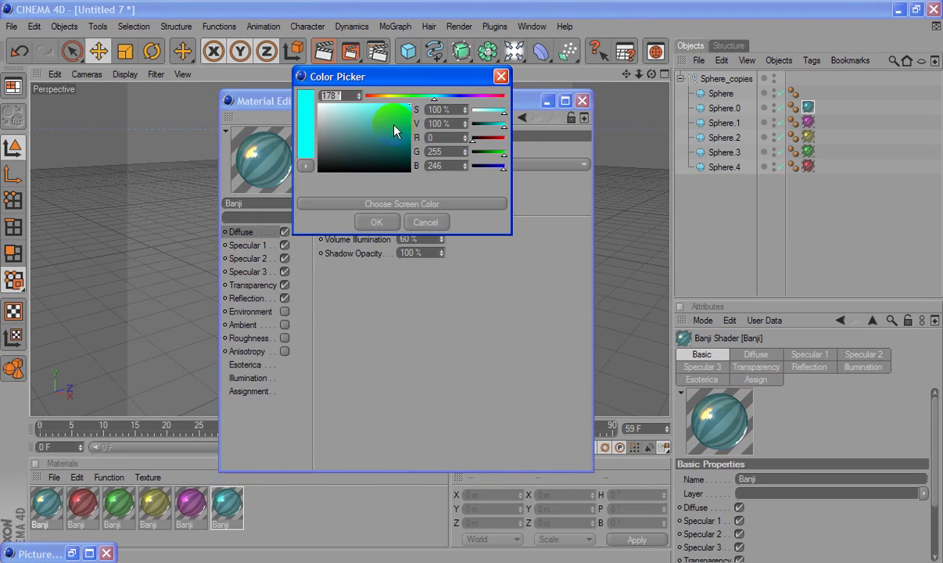
pyautogui.moveTo(385, 95); pyautogui.dragTo(381, 96)
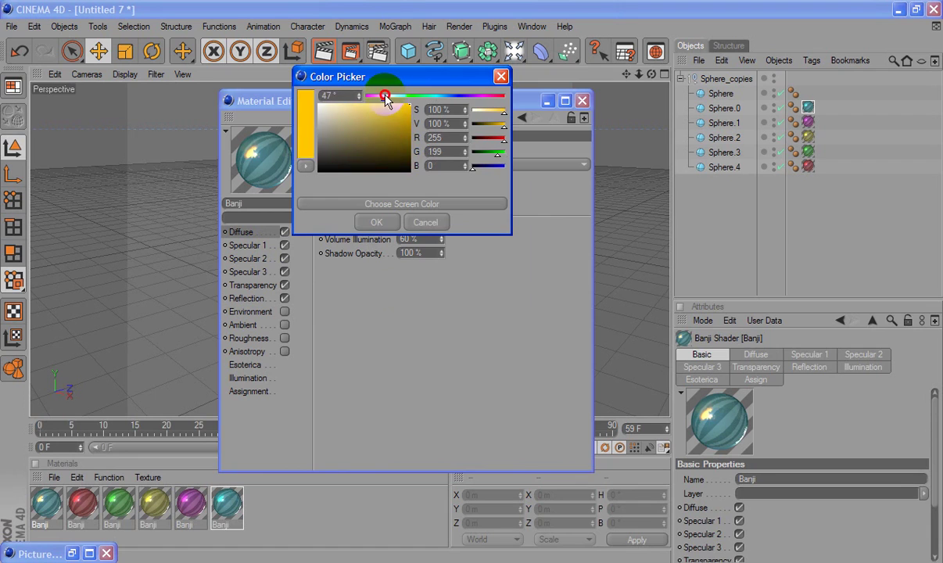
pyautogui.click(376, 222)
pyautogui.click(407, 226)
pyautogui.moveTo(390, 173); pyautogui.dragTo(383, 173)
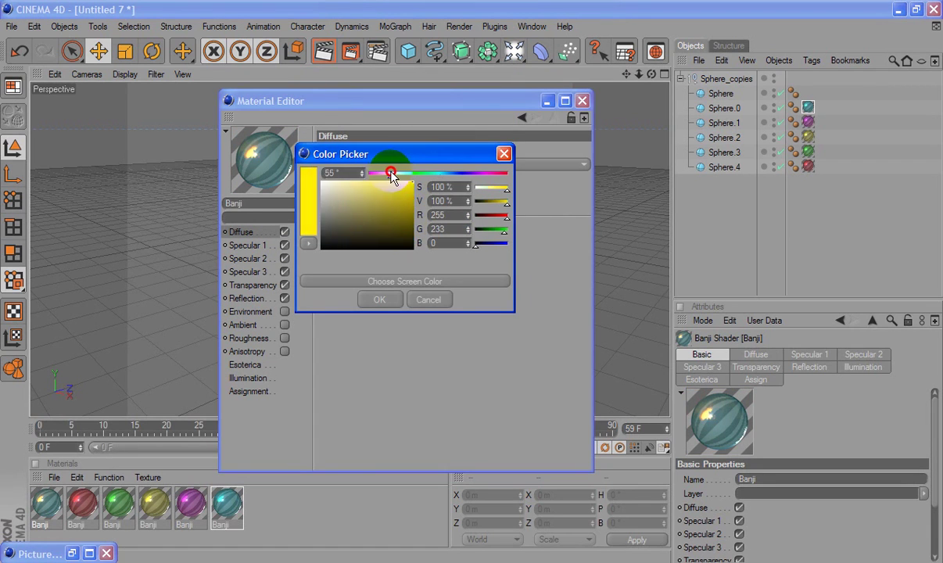
pyautogui.click(379, 299)
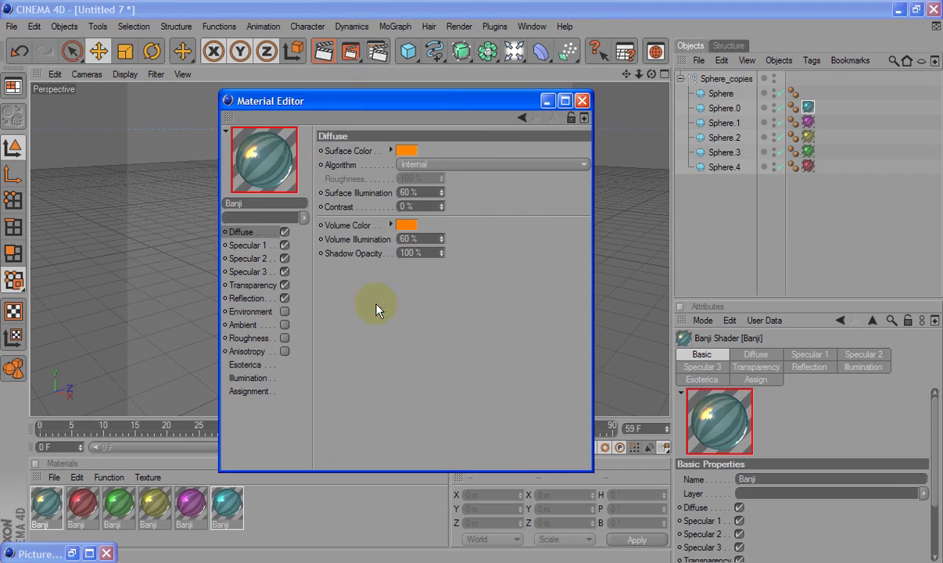
pyautogui.click(581, 101)
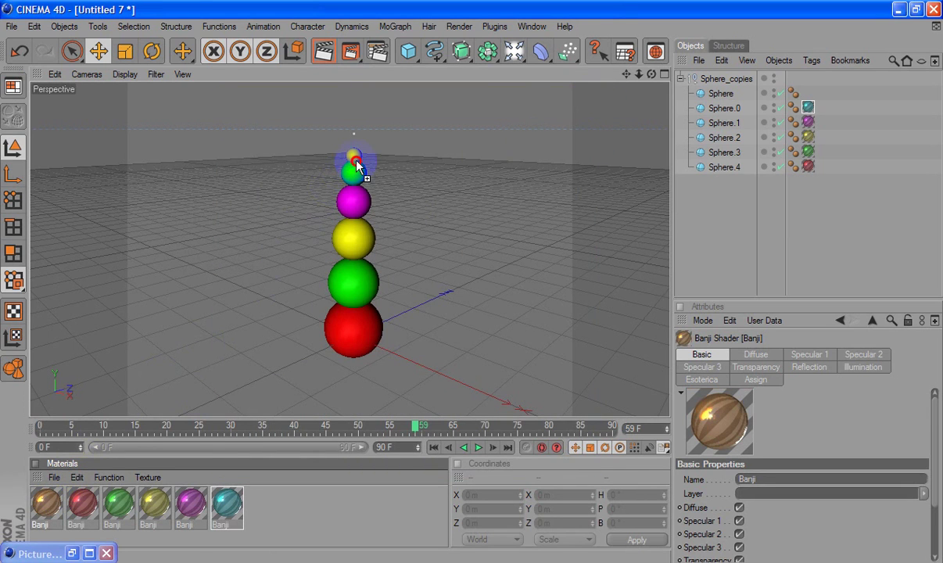
pyautogui.moveTo(55, 502); pyautogui.dragTo(354, 154)
# Test-render the scene, then add two omni lights offset on opposite sides along Z
pyautogui.click(350, 50)
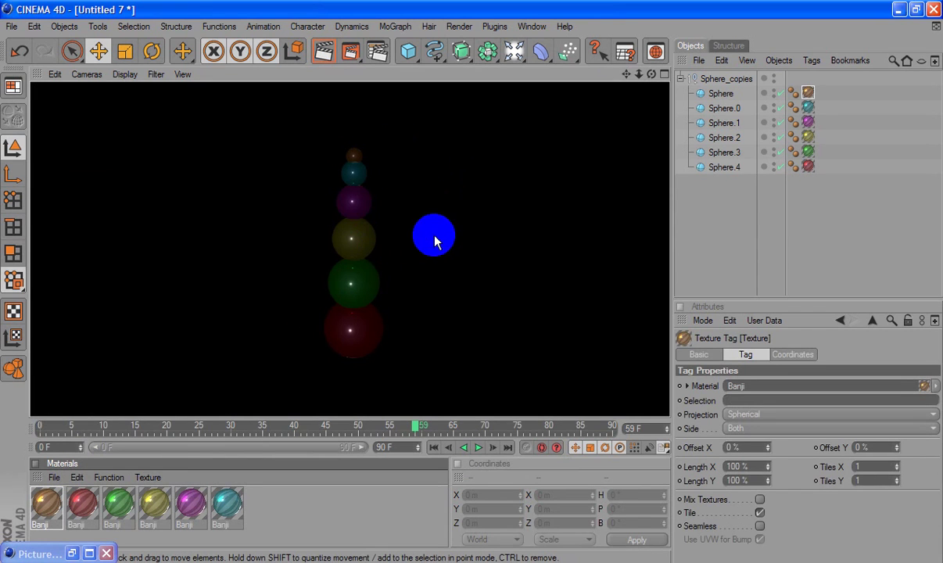
pyautogui.moveTo(350, 176); pyautogui.dragTo(433, 236)
pyautogui.moveTo(513, 51); pyautogui.dragTo(562, 64)
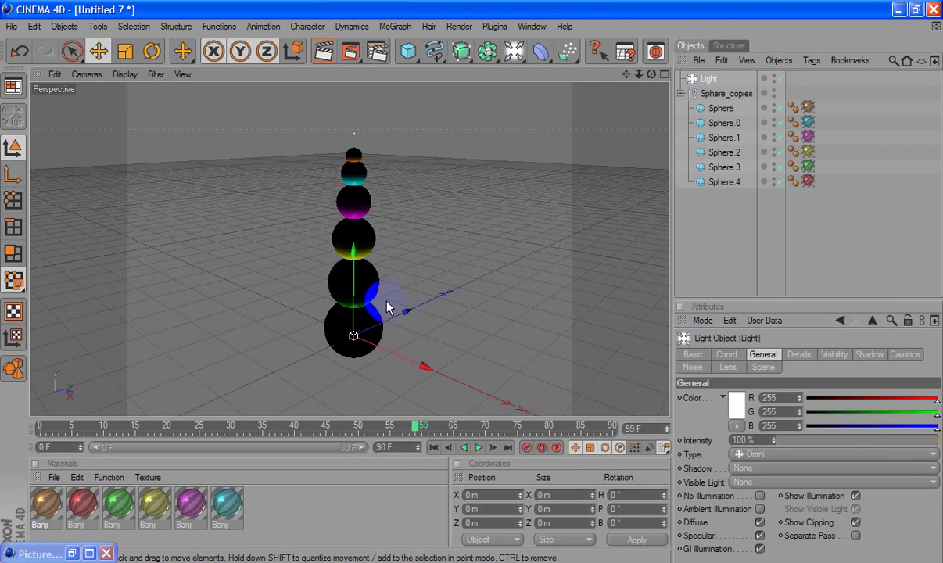
pyautogui.moveTo(389, 308)
pyautogui.mouseDown()
pyautogui.moveTo(475, 282)
pyautogui.moveTo(392, 317)
pyautogui.mouseUp()
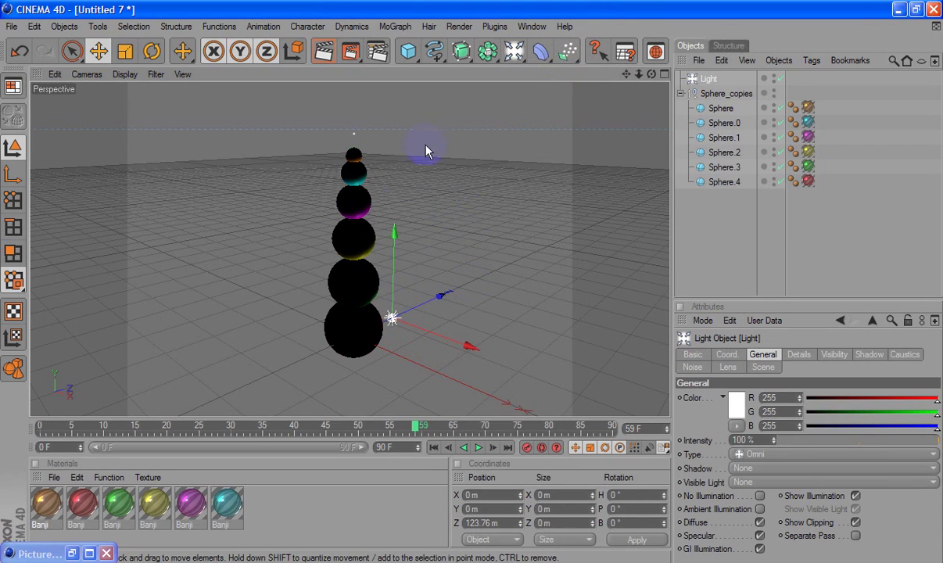
pyautogui.click(508, 55)
pyautogui.click(561, 65)
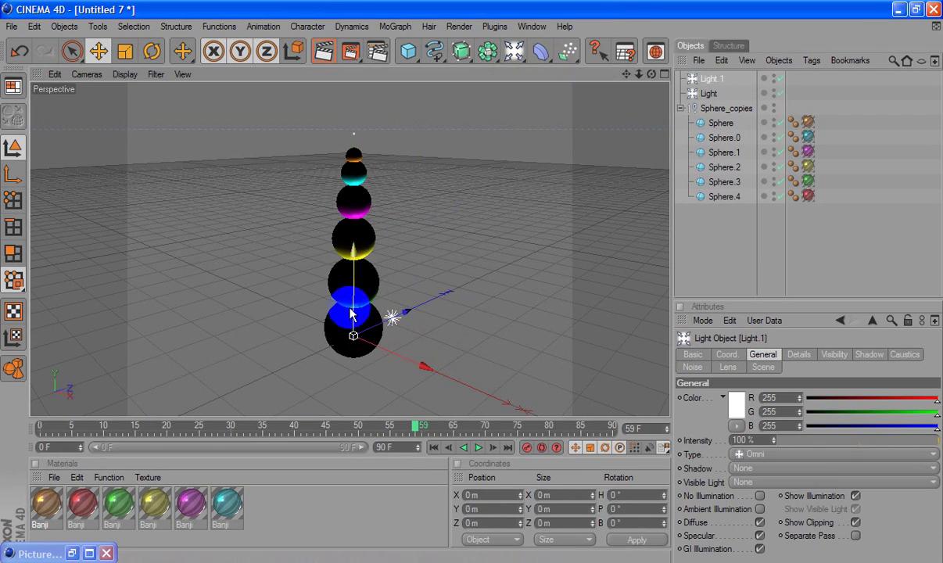
pyautogui.moveTo(353, 317)
pyautogui.mouseDown()
pyautogui.moveTo(332, 346)
pyautogui.moveTo(307, 356)
pyautogui.mouseUp()
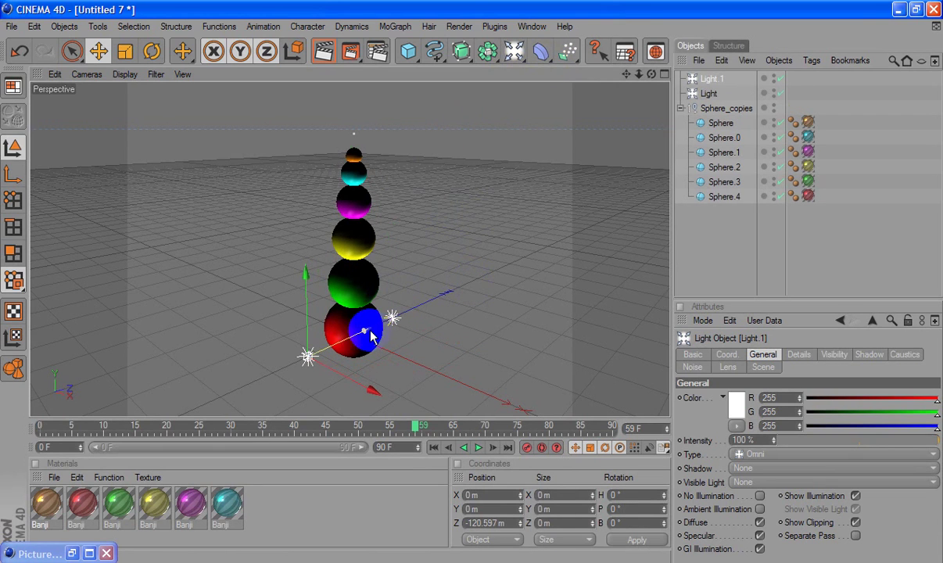
# Add a third light moved out along X and test-render with three lights
pyautogui.click(514, 52)
pyautogui.click(561, 65)
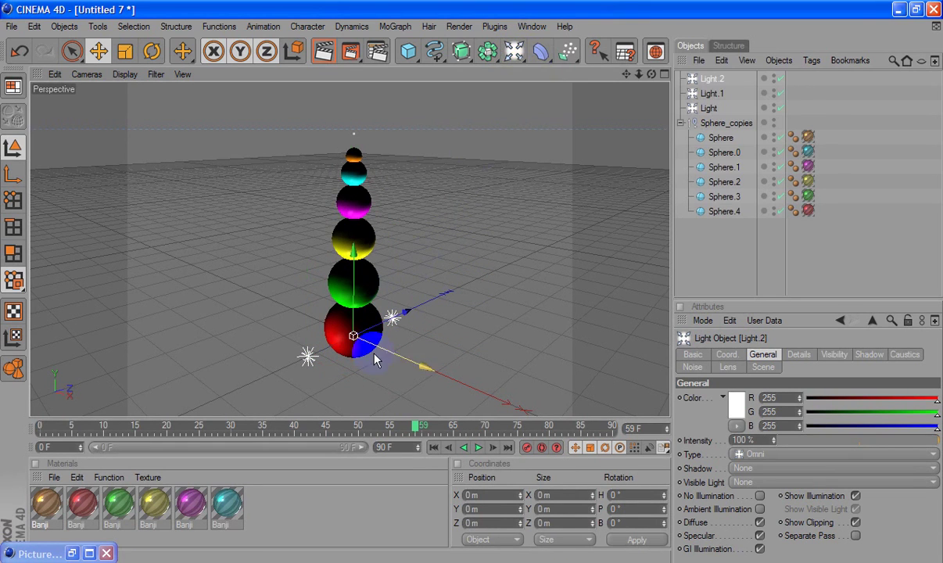
pyautogui.moveTo(375, 353); pyautogui.dragTo(426, 379)
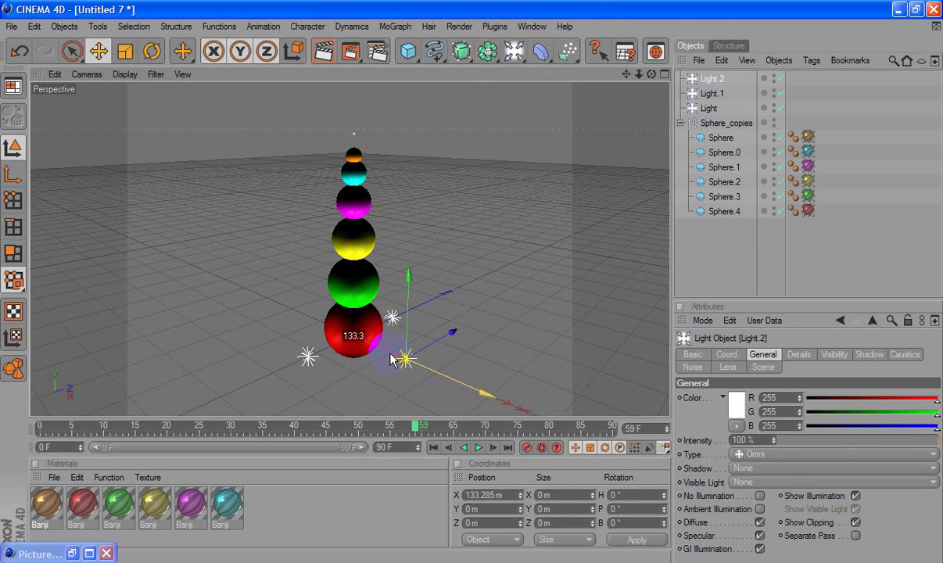
pyautogui.click(325, 58)
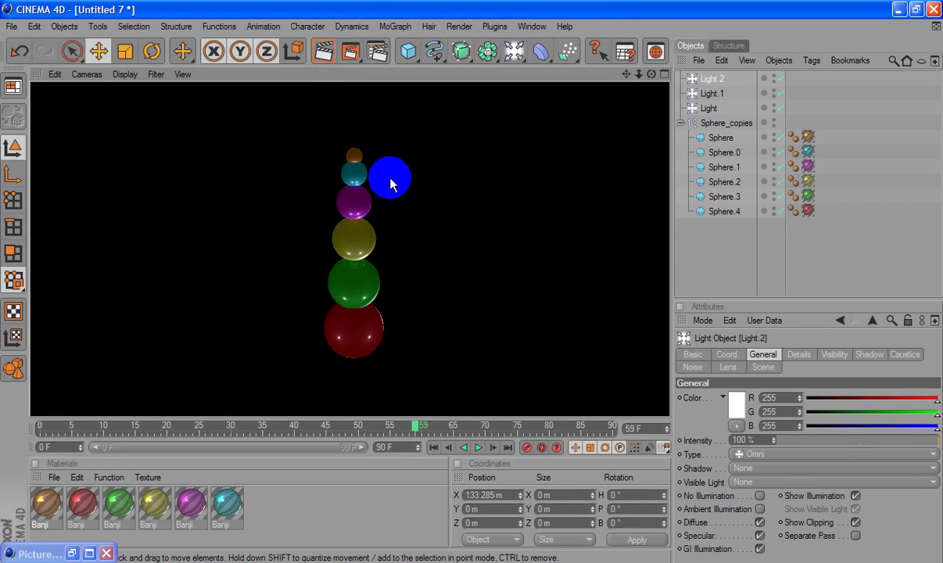
pyautogui.click(413, 234)
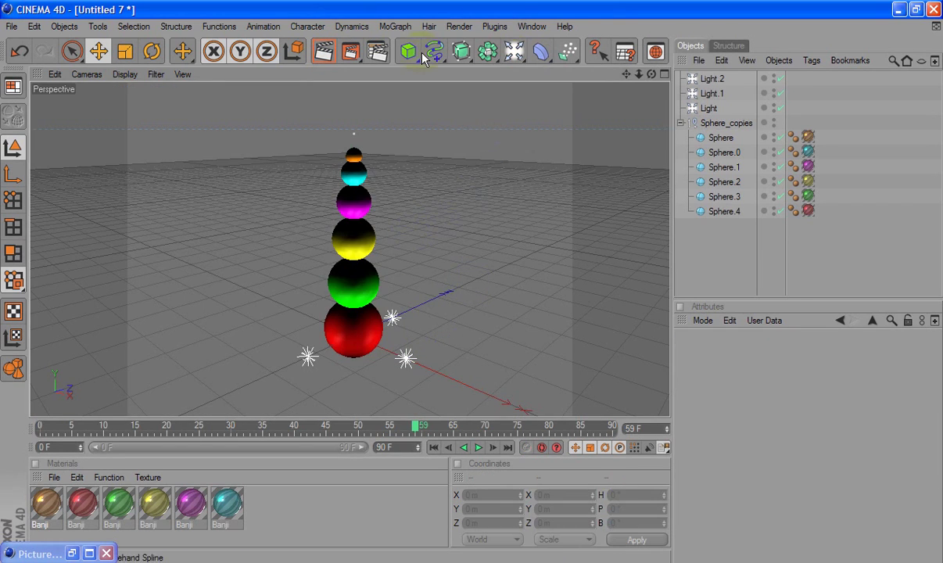
# Add a fourth light raised to about Y 424 m above the tower and render again
pyautogui.click(512, 51)
pyautogui.moveTo(484, 164); pyautogui.dragTo(471, 278)
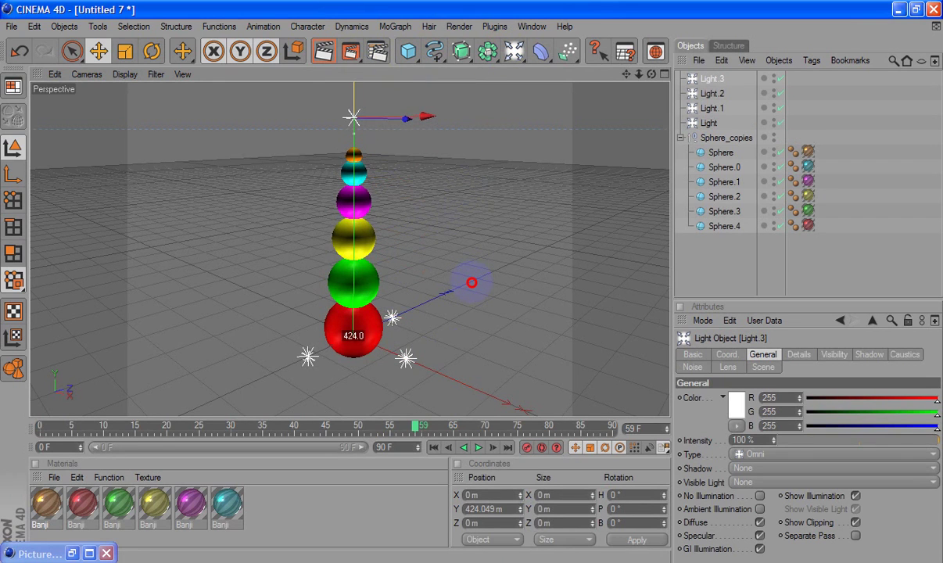
pyautogui.click(324, 51)
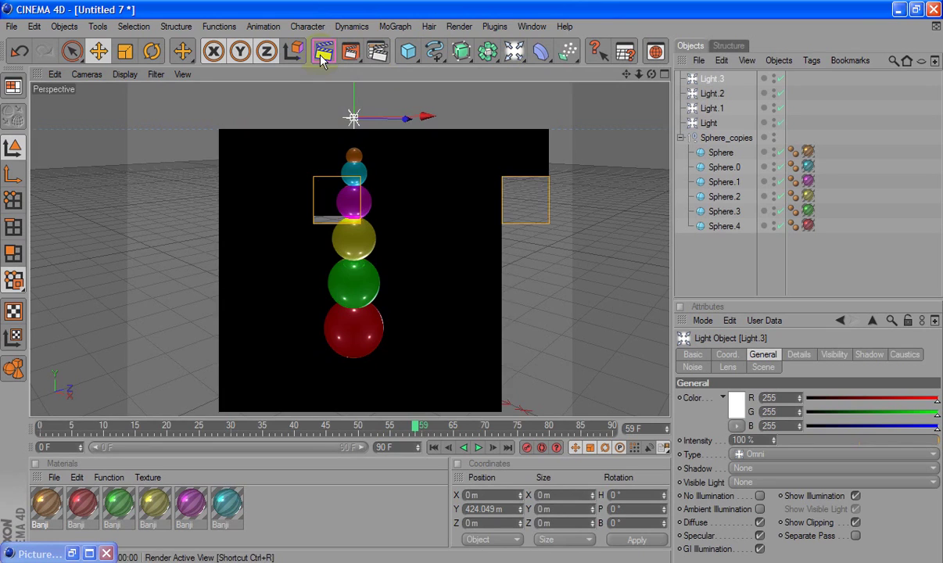
pyautogui.click(417, 248)
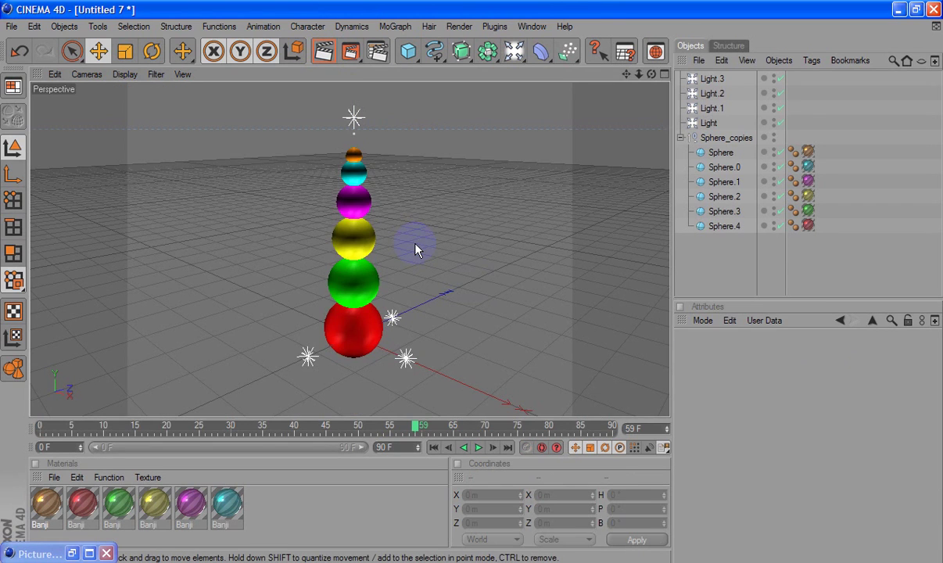
# Render frame 0, play through the sphere drop, then rewind the timeline to the start
pyautogui.click(433, 448)
pyautogui.click(328, 54)
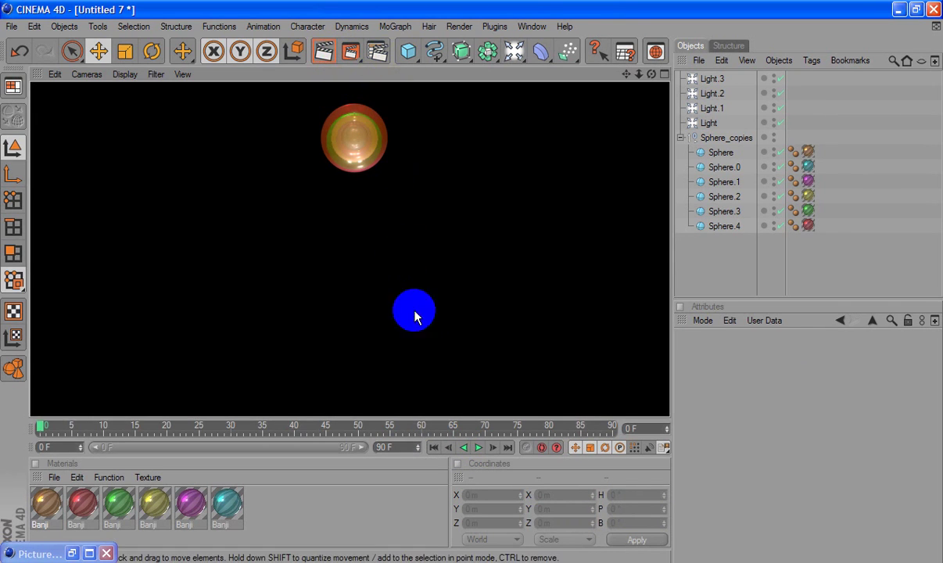
pyautogui.click(478, 447)
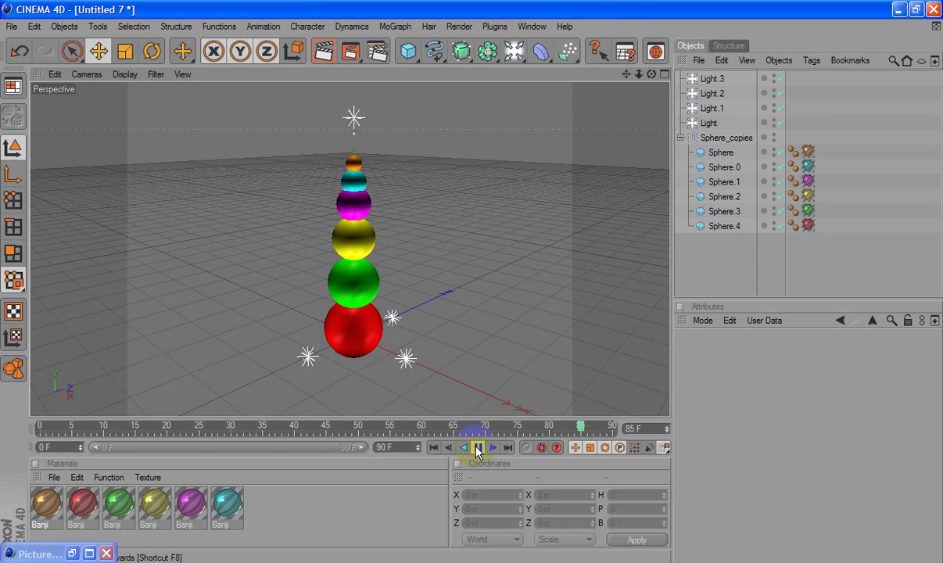
pyautogui.click(478, 448)
pyautogui.click(434, 447)
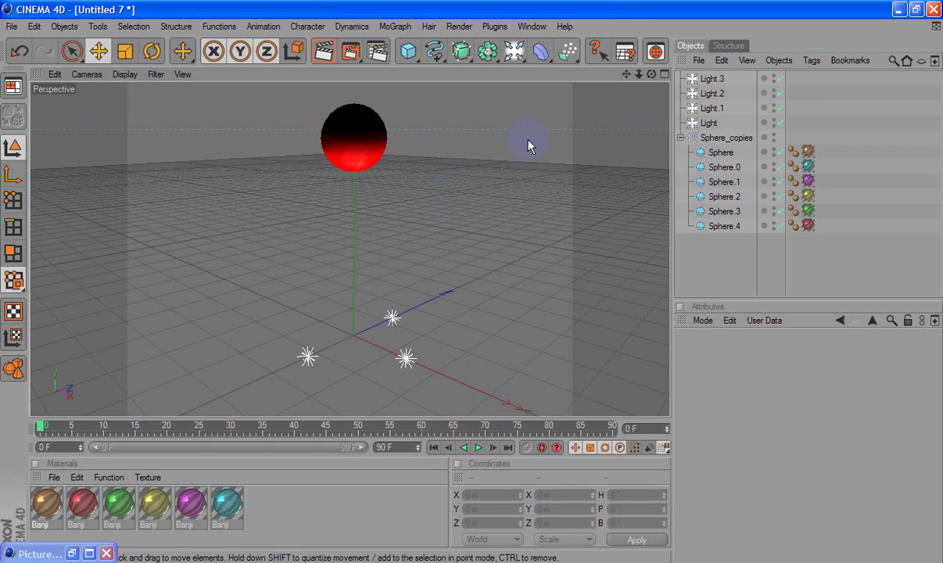
# Save the scene as Drop.c4d in My Documents > FFOutput
pyautogui.click(12, 26)
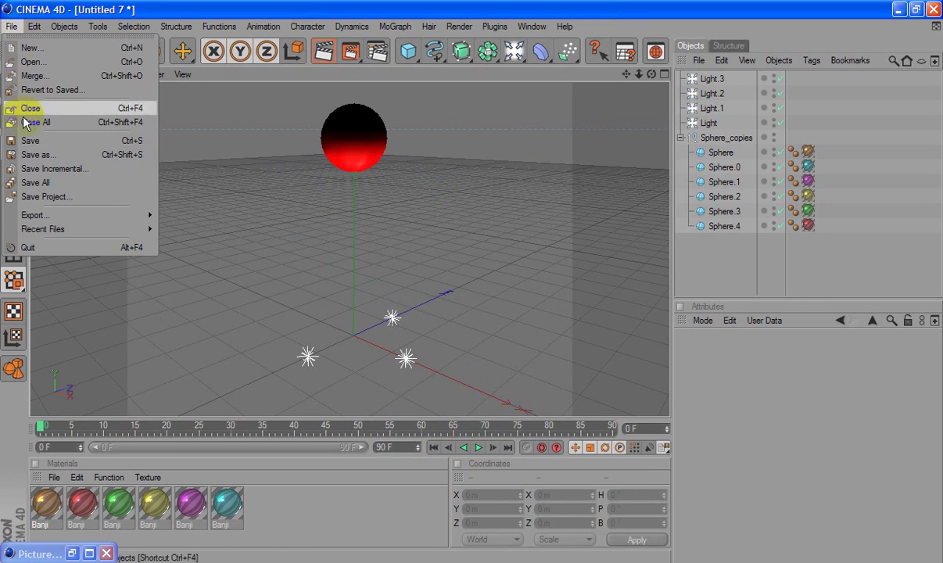
pyautogui.click(39, 154)
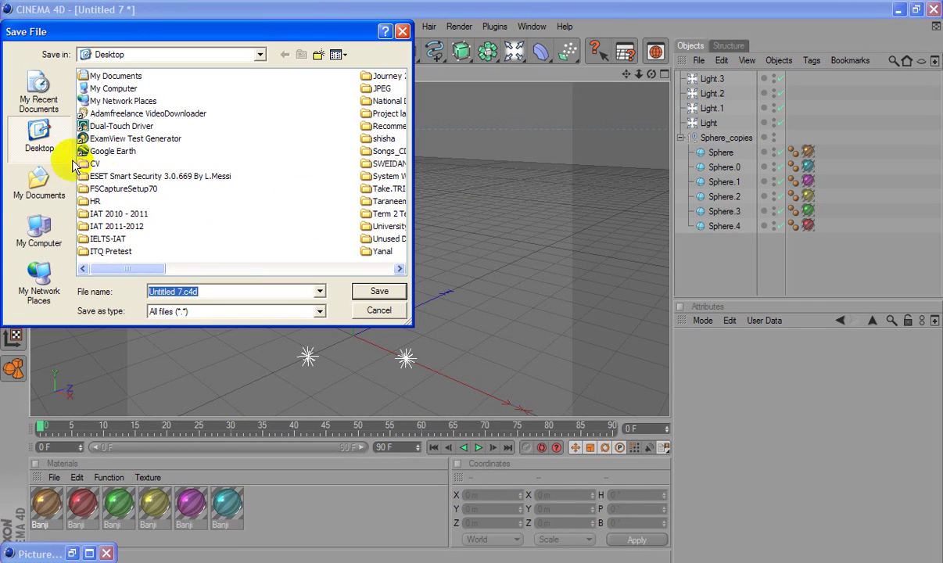
pyautogui.click(39, 182)
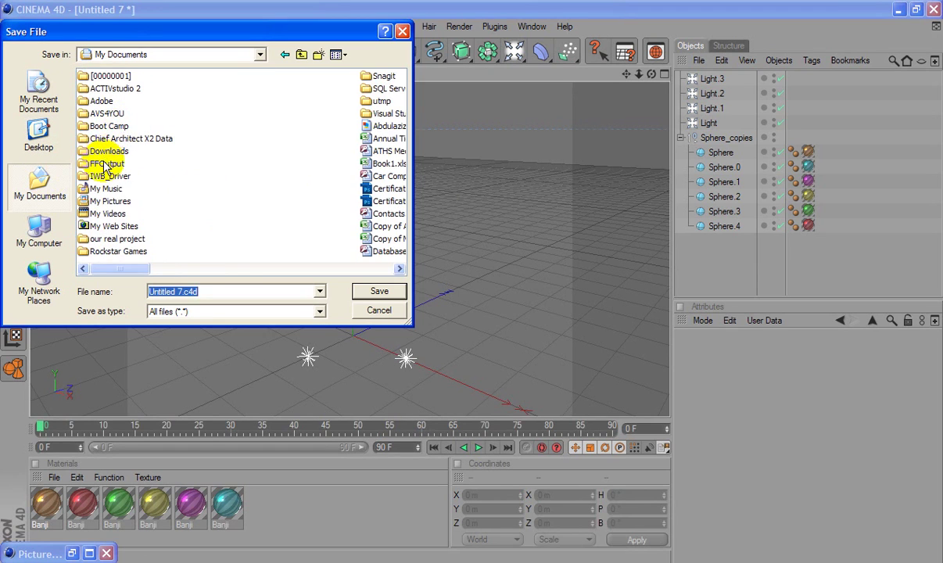
pyautogui.doubleClick(106, 164)
pyautogui.click(180, 290)
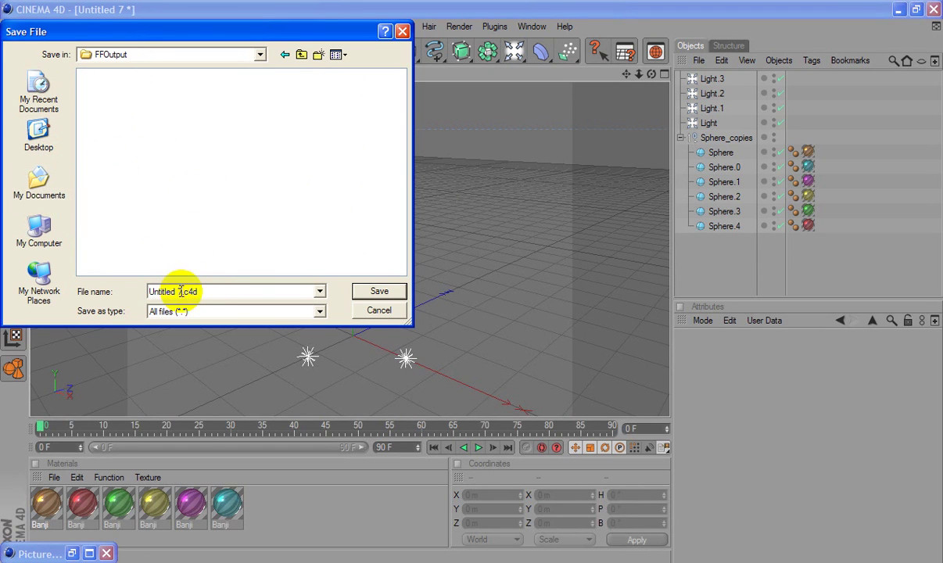
pyautogui.doubleClick(179, 291)
pyautogui.write('Drop')
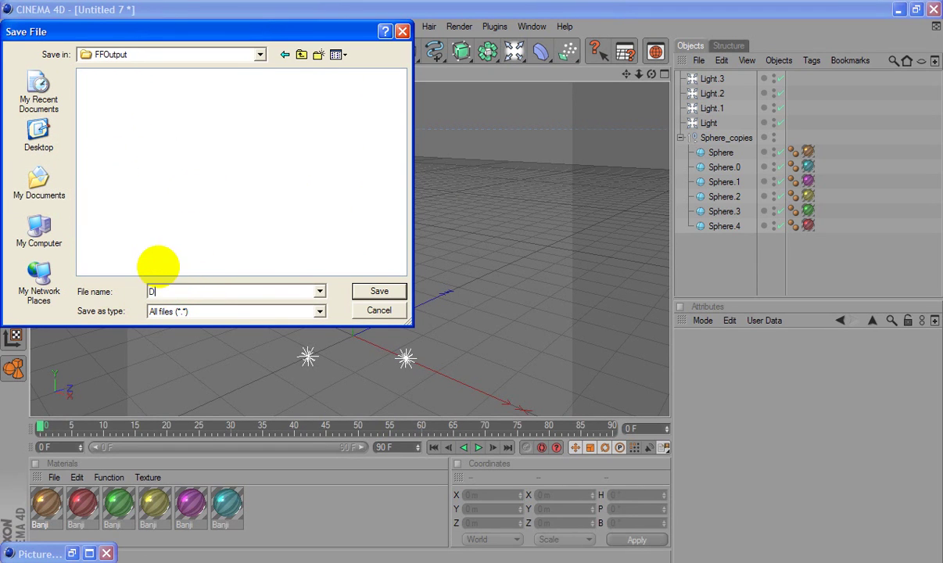
pyautogui.click(360, 291)
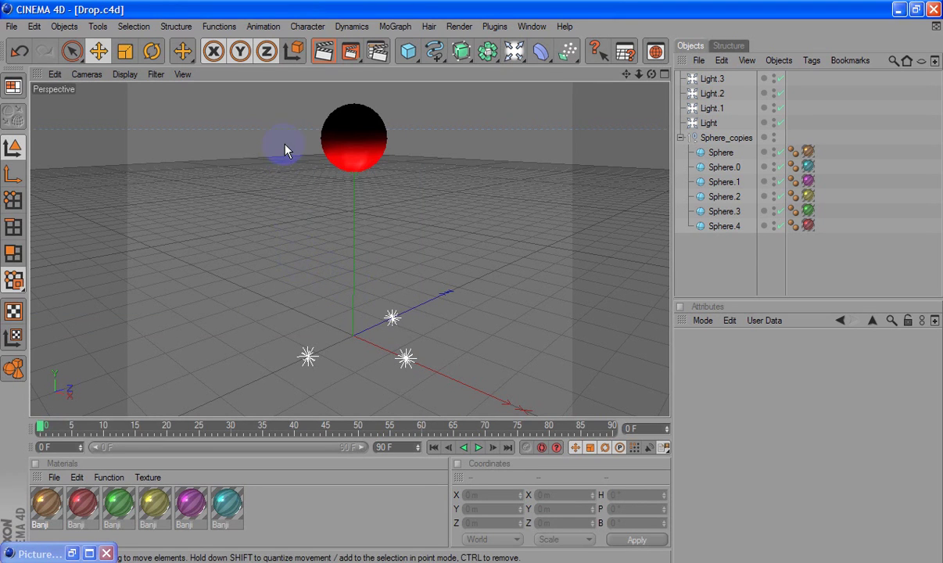
# Start a new empty scene and add a cone
pyautogui.click(12, 26)
pyautogui.click(25, 39)
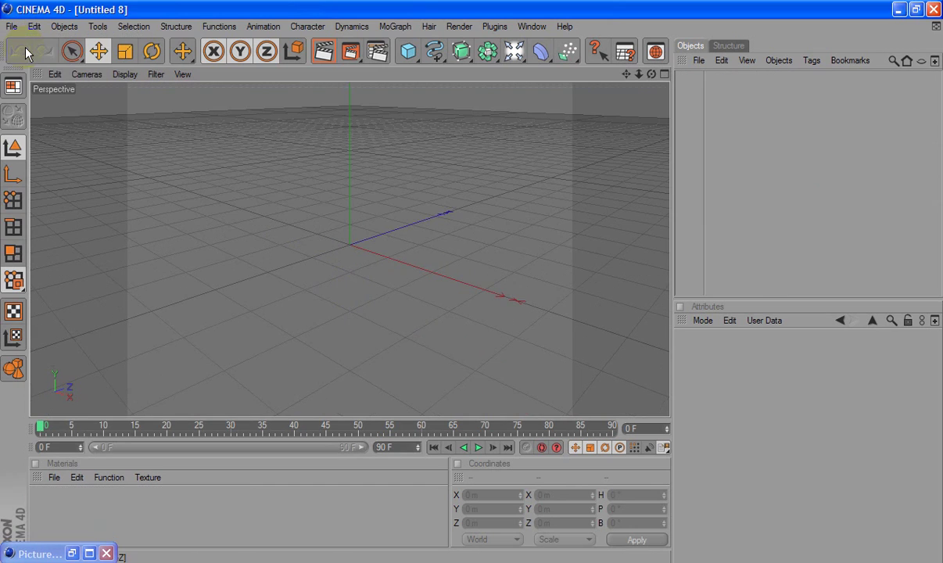
pyautogui.keyDown('alt'); pyautogui.moveTo(439, 133); pyautogui.dragTo(438, 140, button='right'); pyautogui.keyUp('alt')
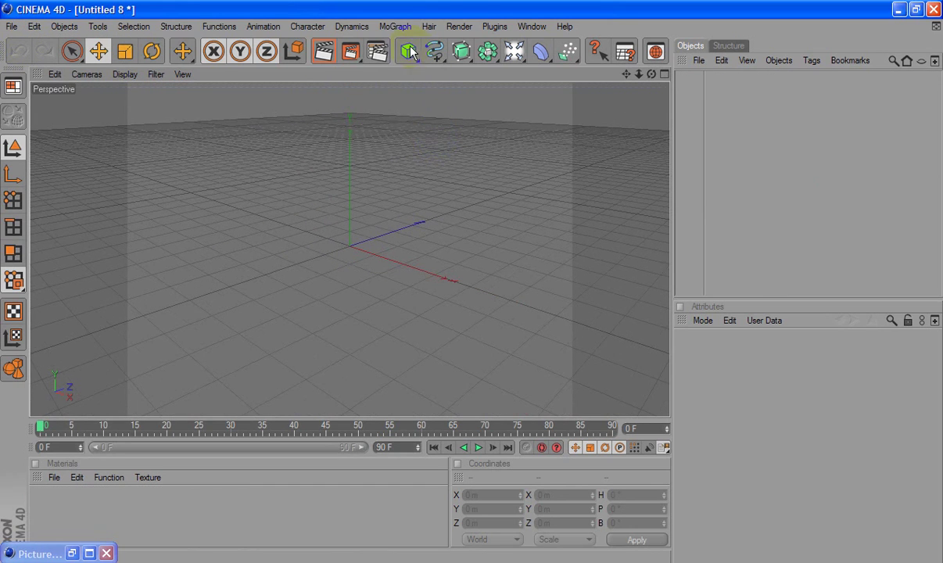
pyautogui.moveTo(410, 55); pyautogui.dragTo(674, 66)
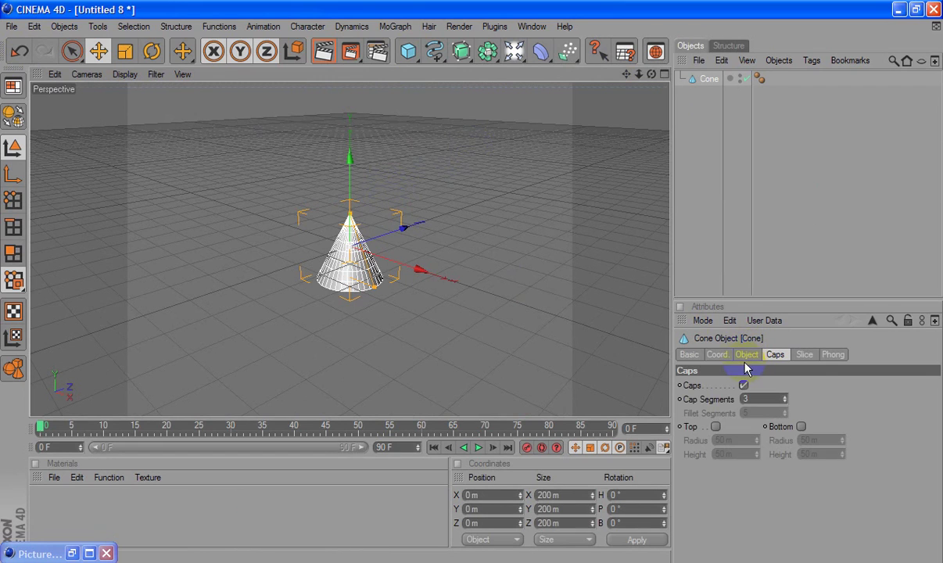
# Give the cone a 200 m bottom radius, 500 m height and 25 height and rotation segments
pyautogui.click(747, 354)
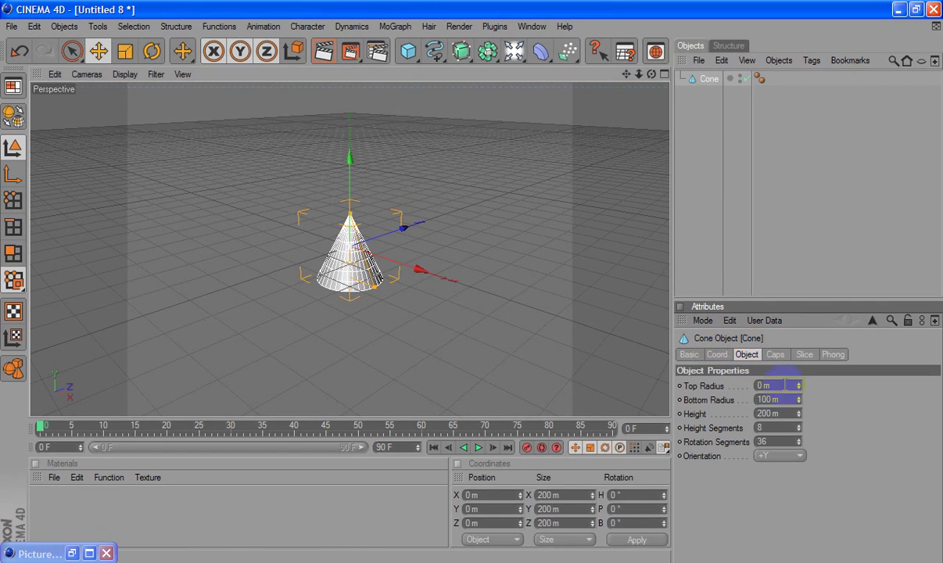
pyautogui.click(728, 399)
pyautogui.press('Return')
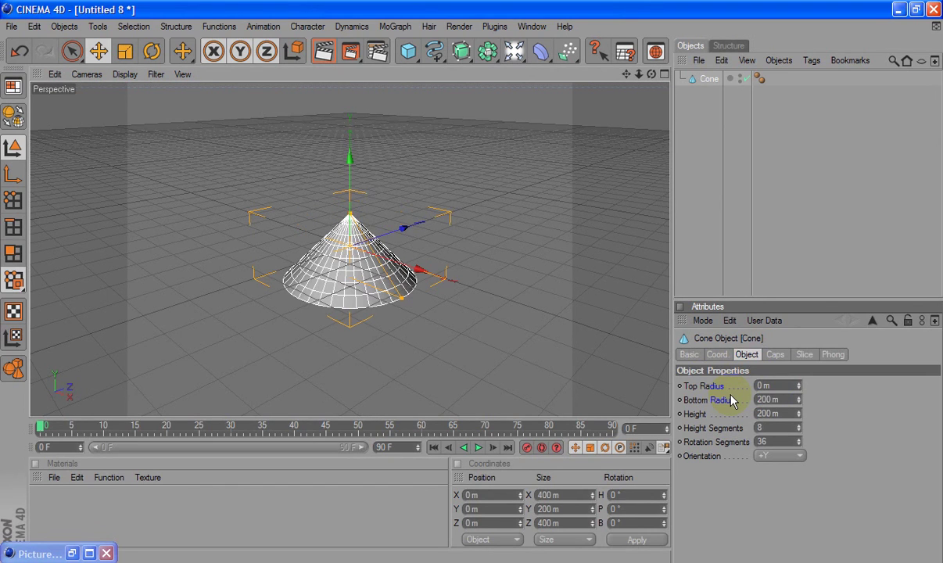
pyautogui.press('Tab')
pyautogui.write('50')
pyautogui.press('Return')
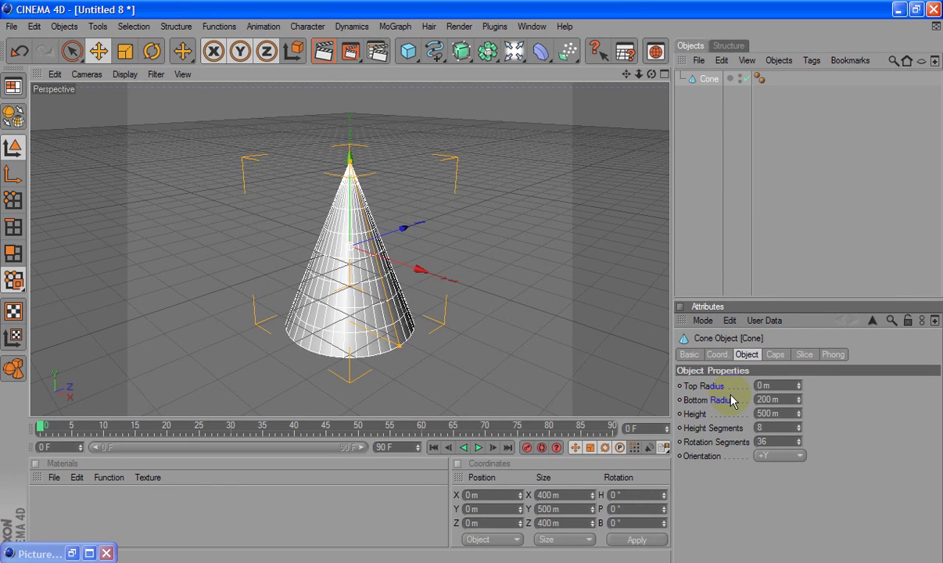
pyautogui.click(763, 399)
pyautogui.click(756, 441)
pyautogui.write('25')
pyautogui.press('Return')
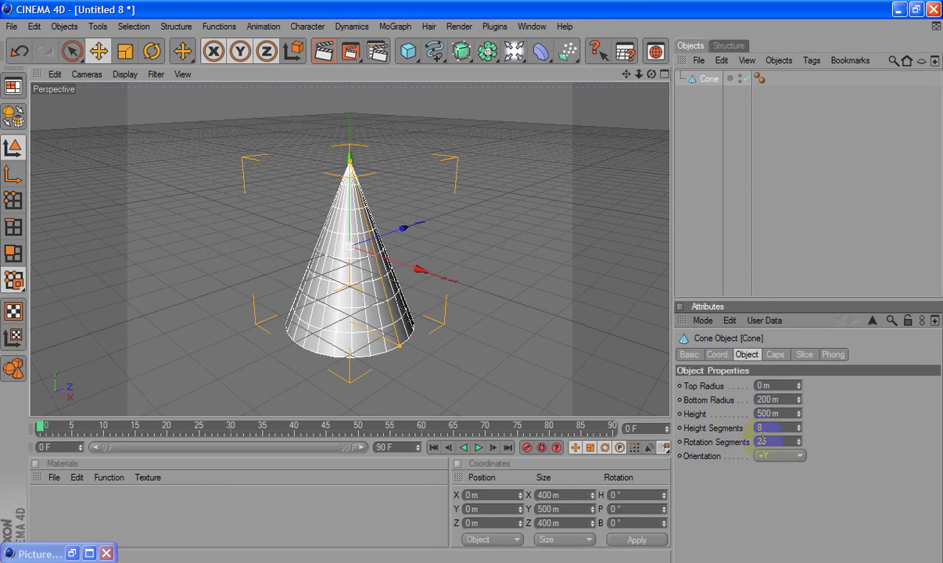
pyautogui.click(778, 427)
pyautogui.write('25')
pyautogui.press('Return')
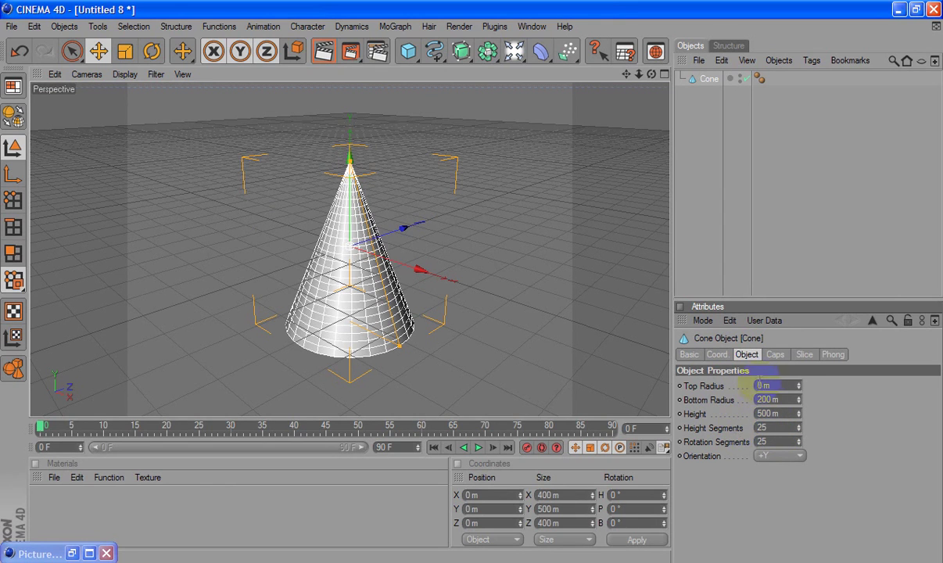
# Enable a bottom fillet with 120 m radius and height and 25 fillet segments
pyautogui.click(774, 354)
pyautogui.click(801, 427)
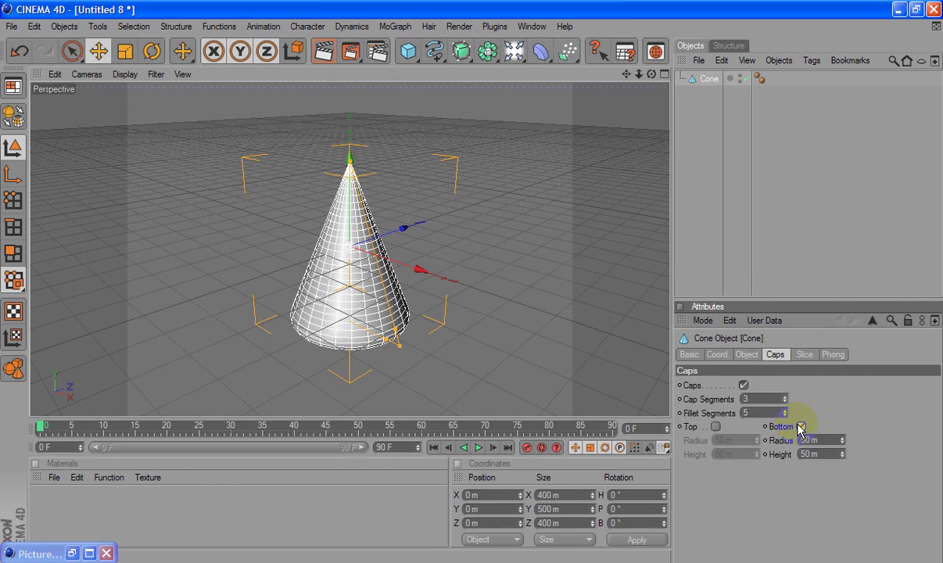
pyautogui.click(823, 439)
pyautogui.press('Tab')
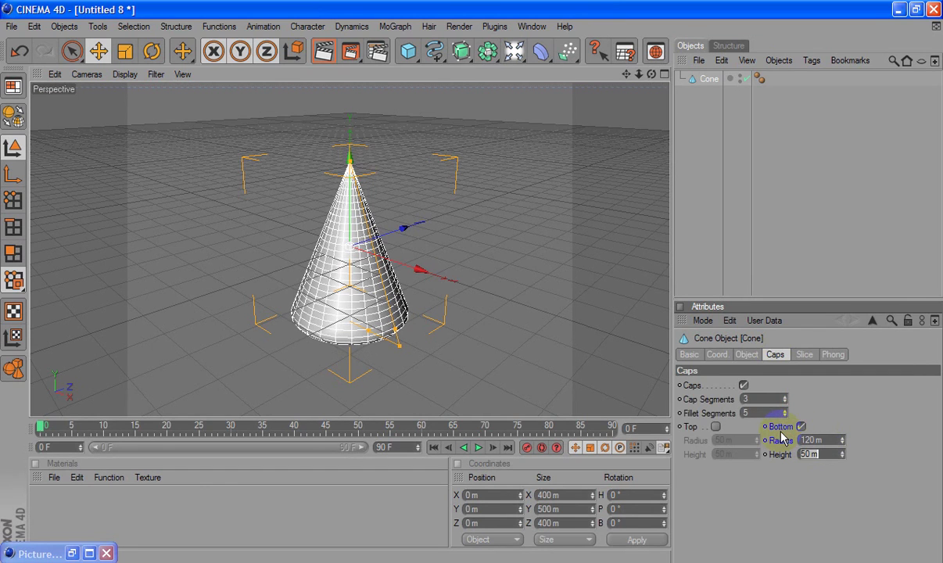
pyautogui.press('Return')
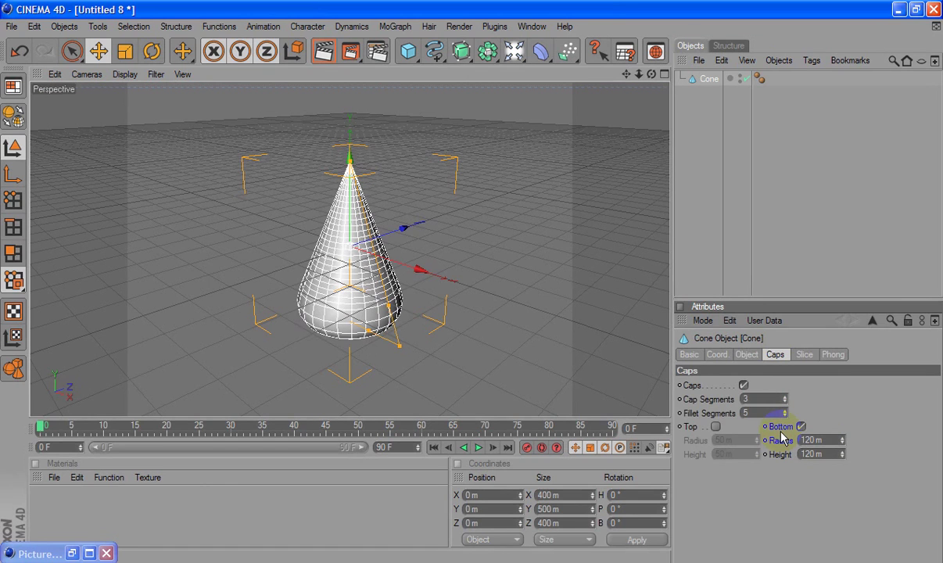
pyautogui.click(724, 411)
pyautogui.write('25')
pyautogui.press('Return')
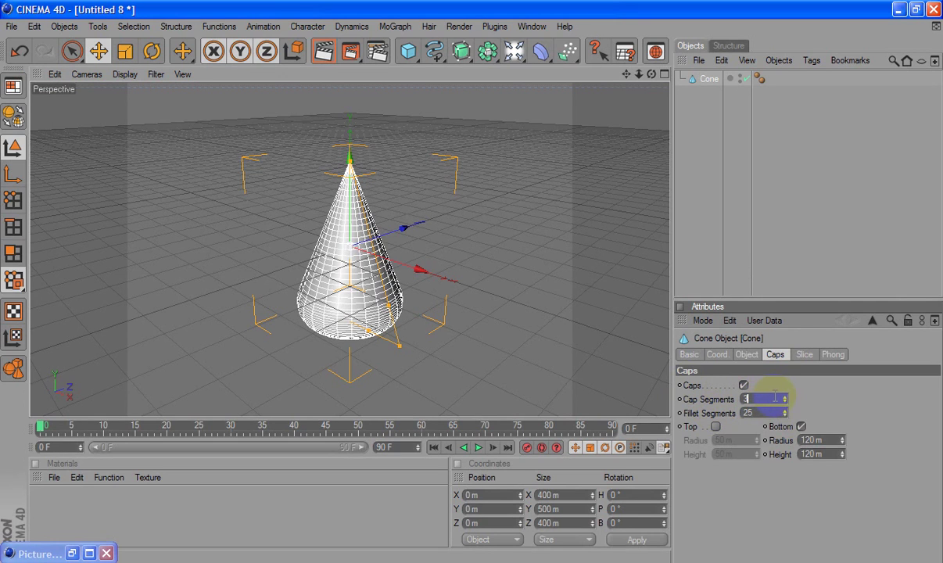
pyautogui.click(819, 440)
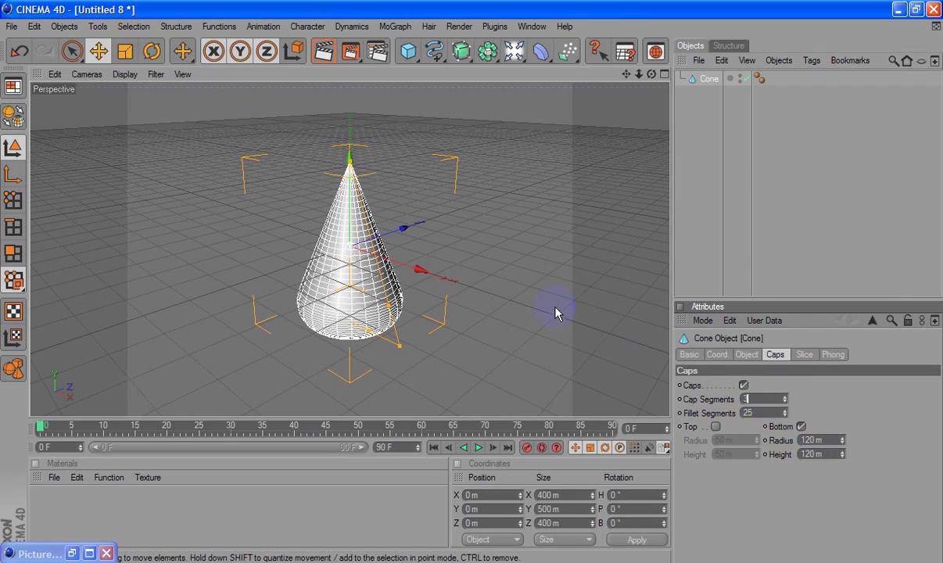
# Create a new Banji material and give it a light blue surface colour
pyautogui.click(688, 82)
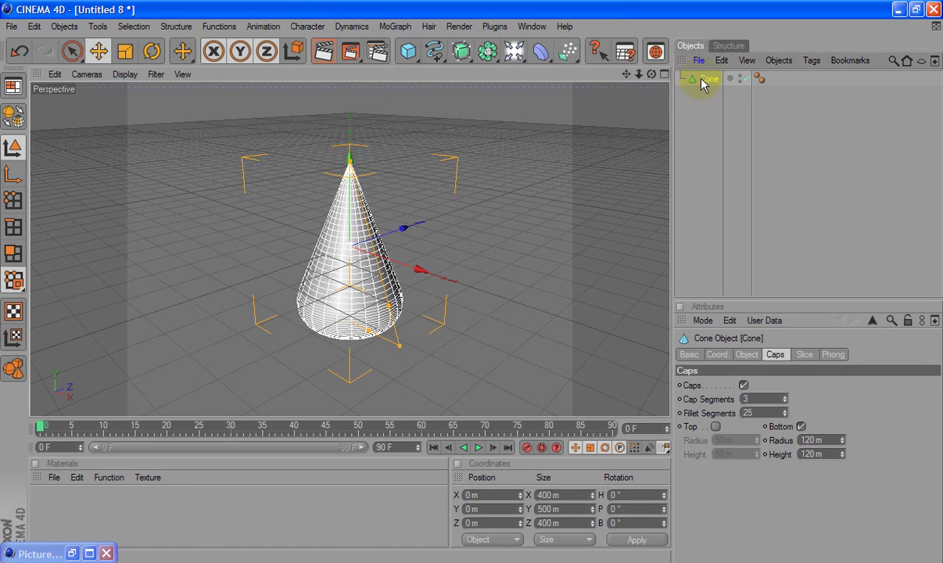
pyautogui.click(56, 480)
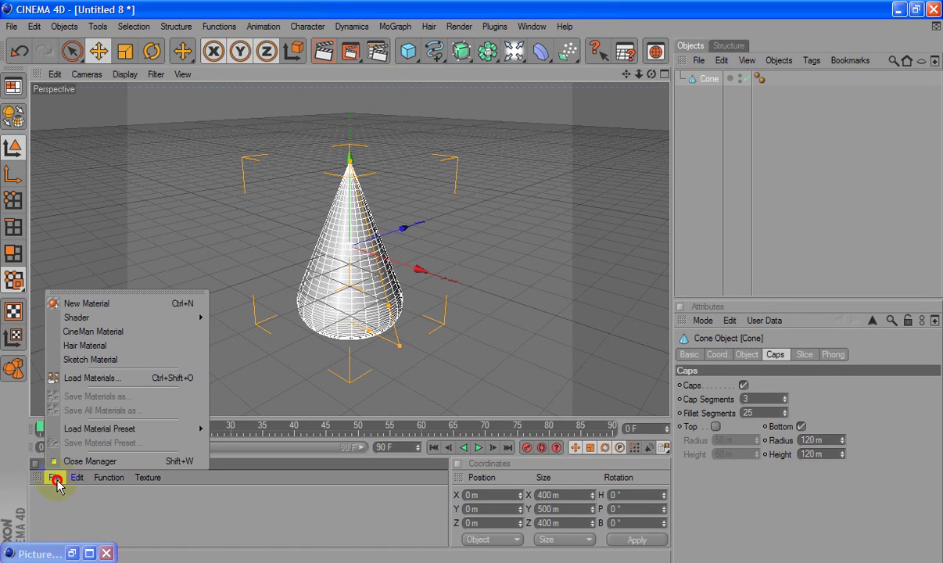
pyautogui.moveTo(78, 318)
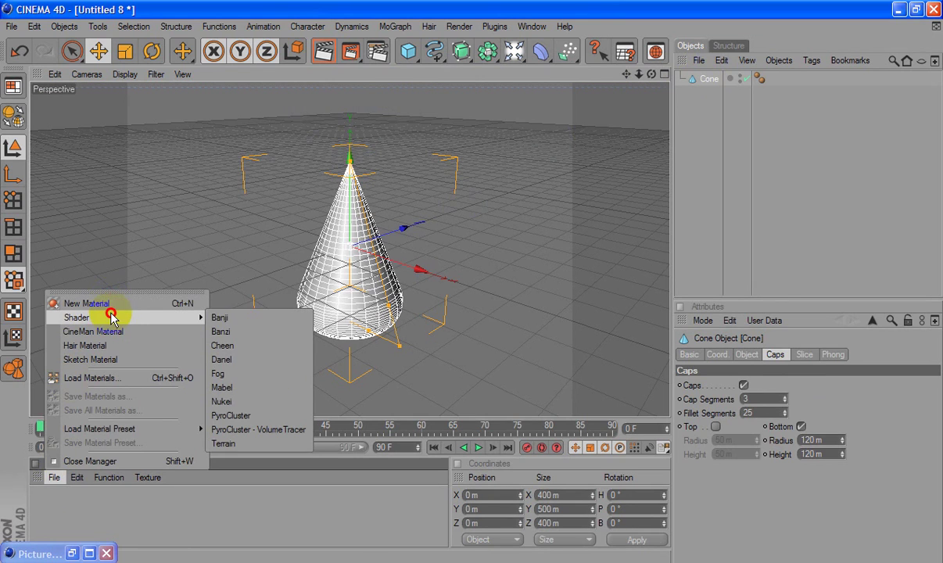
pyautogui.click(222, 318)
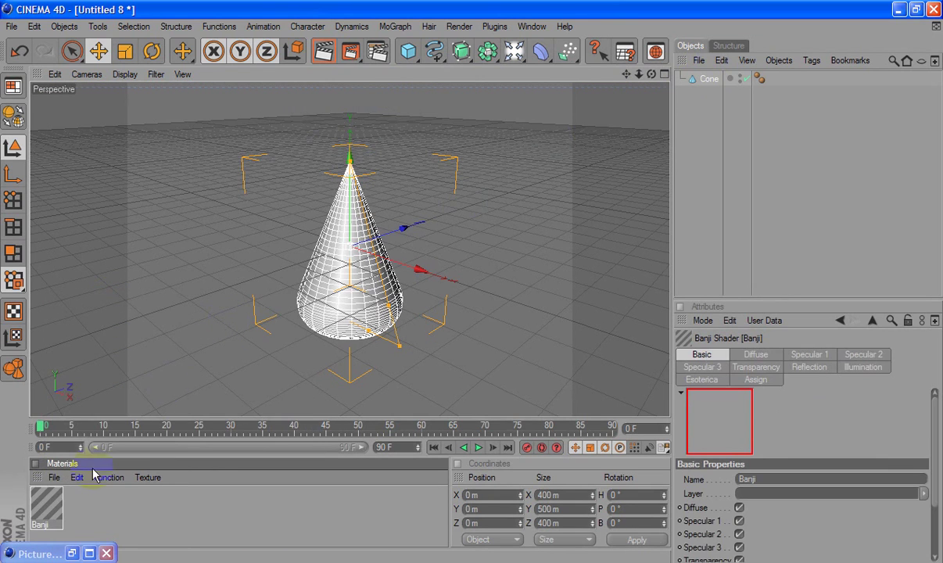
pyautogui.doubleClick(46, 504)
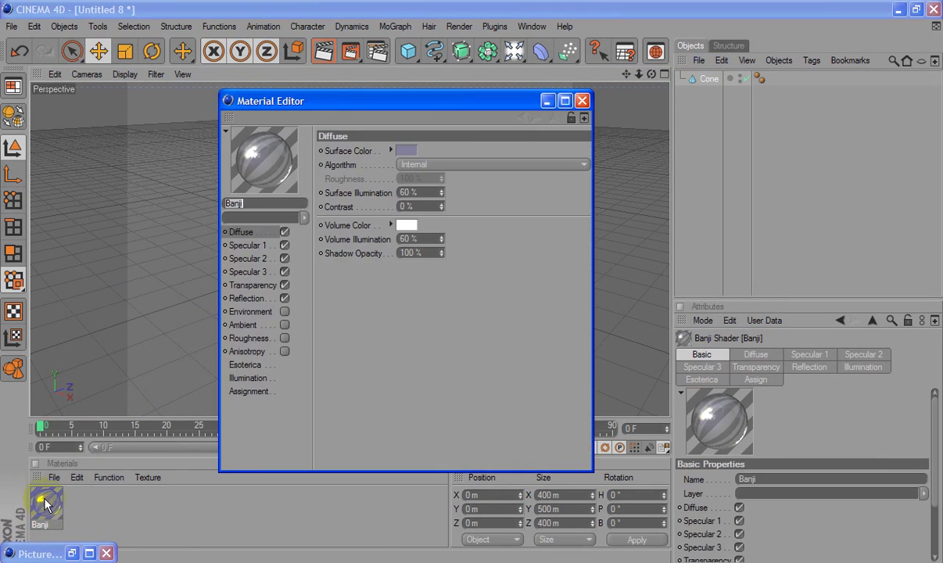
pyautogui.click(406, 151)
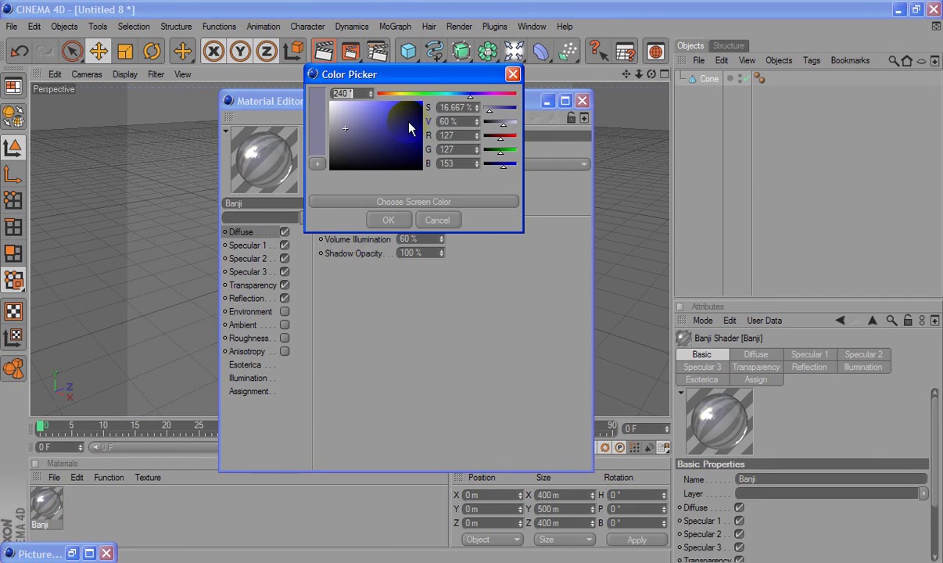
pyautogui.click(366, 132)
pyautogui.moveTo(469, 95); pyautogui.dragTo(456, 95)
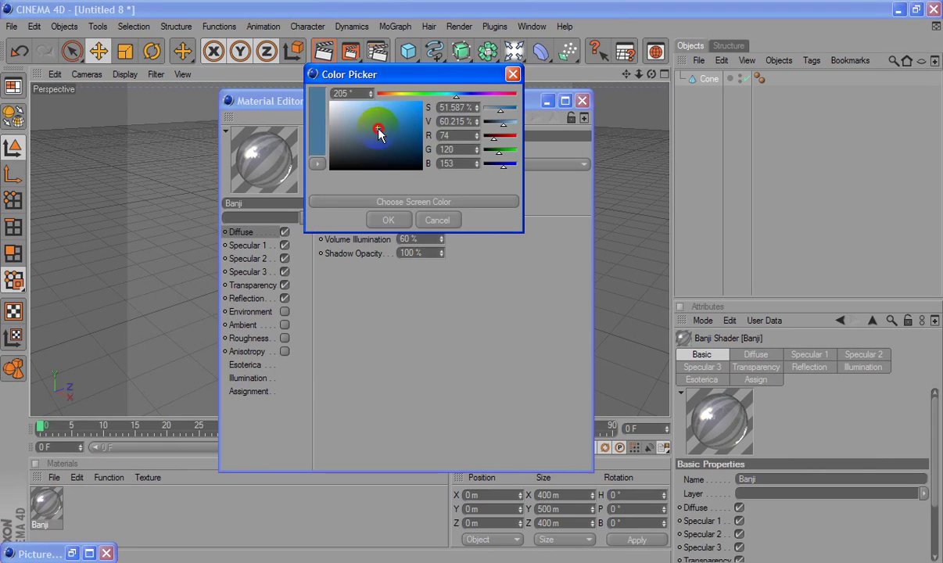
pyautogui.click(388, 120)
pyautogui.click(375, 221)
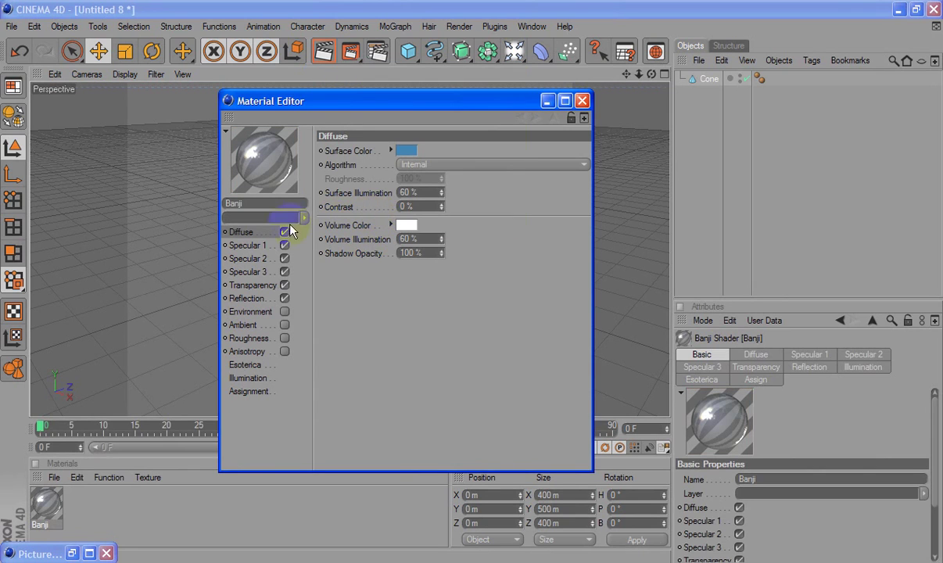
# Turn on the material's Roughness channel with a 1000% scale
pyautogui.click(259, 338)
pyautogui.click(284, 337)
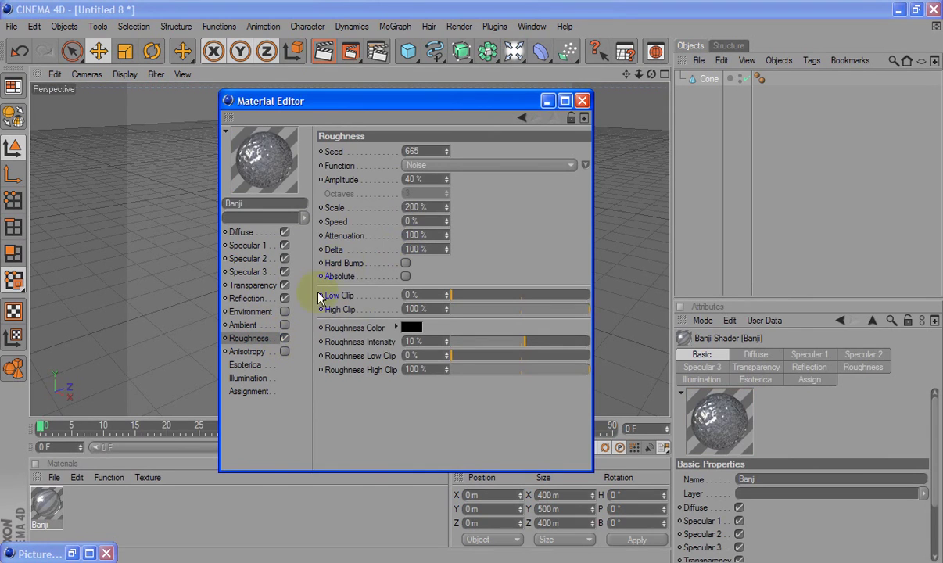
pyautogui.click(436, 205)
pyautogui.moveTo(447, 209); pyautogui.dragTo(447, 205)
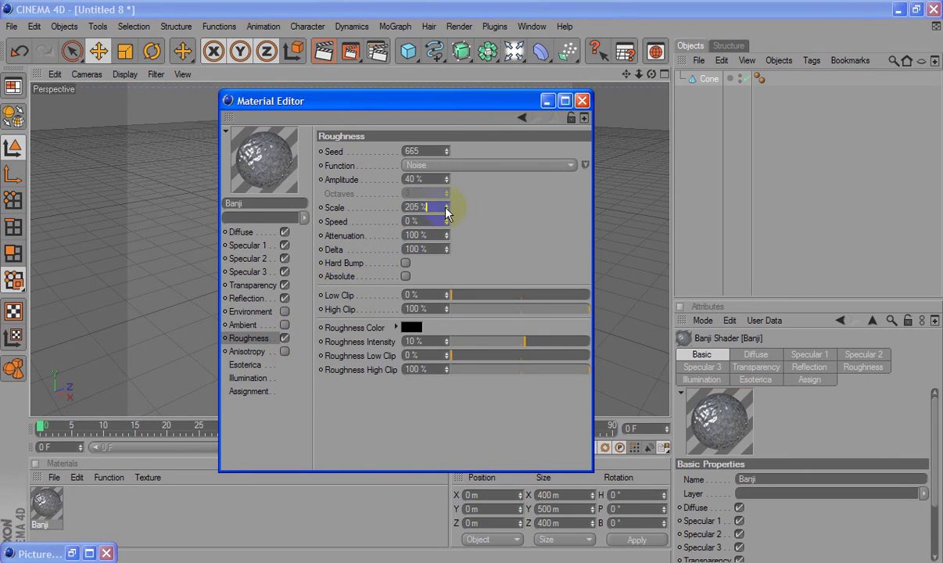
pyautogui.click(399, 205)
pyautogui.write('1000')
pyautogui.press('Return')
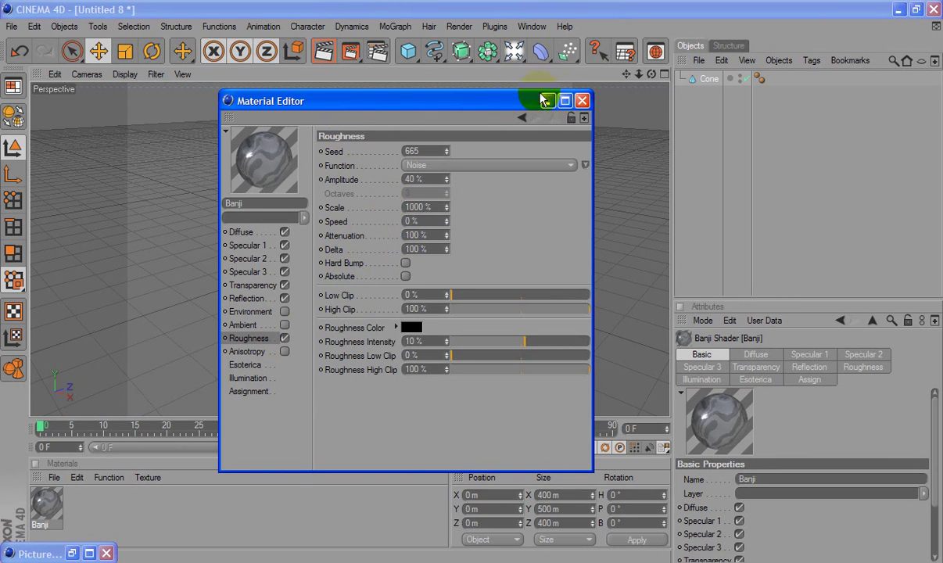
# Apply the Banji material to the cone and preview it with a test render
pyautogui.click(582, 104)
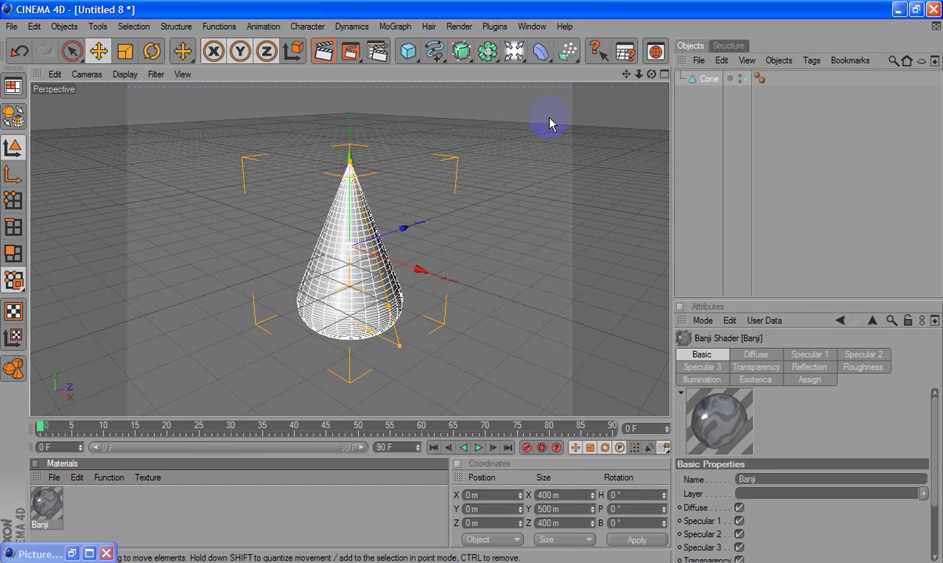
pyautogui.moveTo(46, 503); pyautogui.dragTo(338, 285)
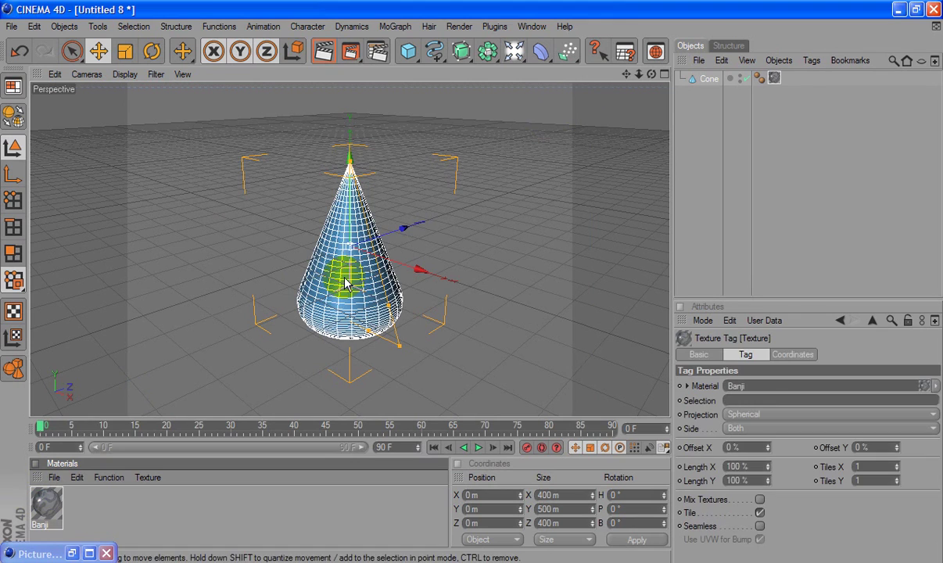
pyautogui.click(325, 56)
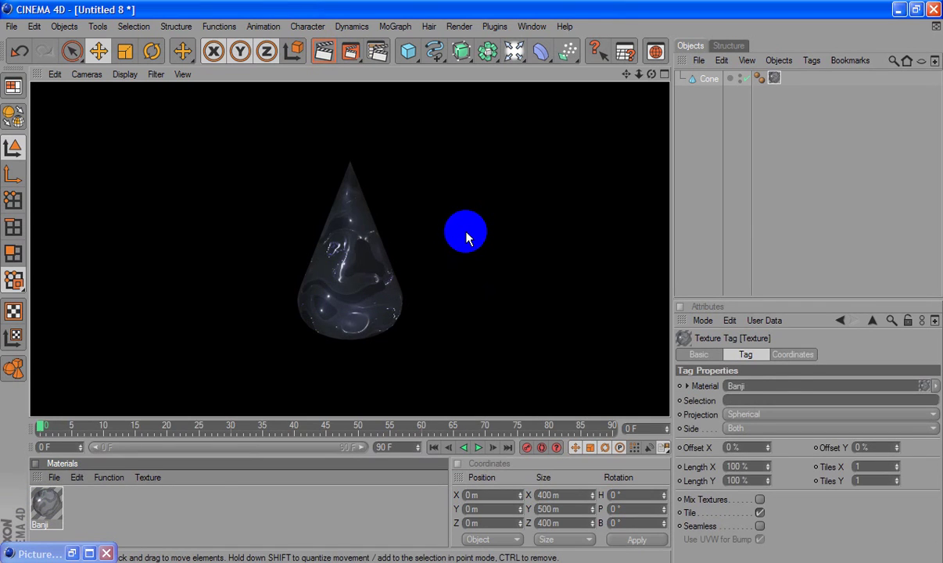
pyautogui.moveTo(466, 238); pyautogui.dragTo(434, 242)
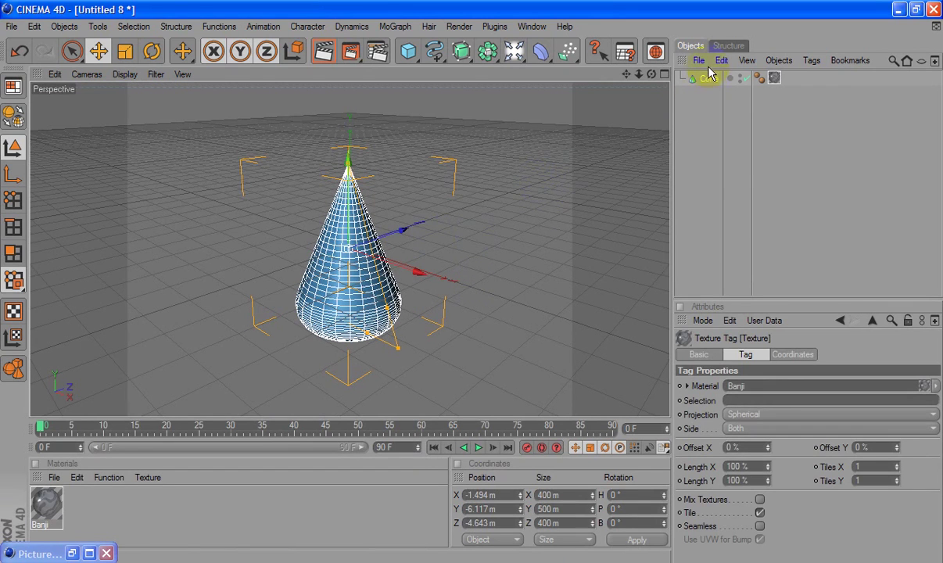
# Merge the four lights and sphere stack from Drop.c4d into the cone scene
pyautogui.click(698, 60)
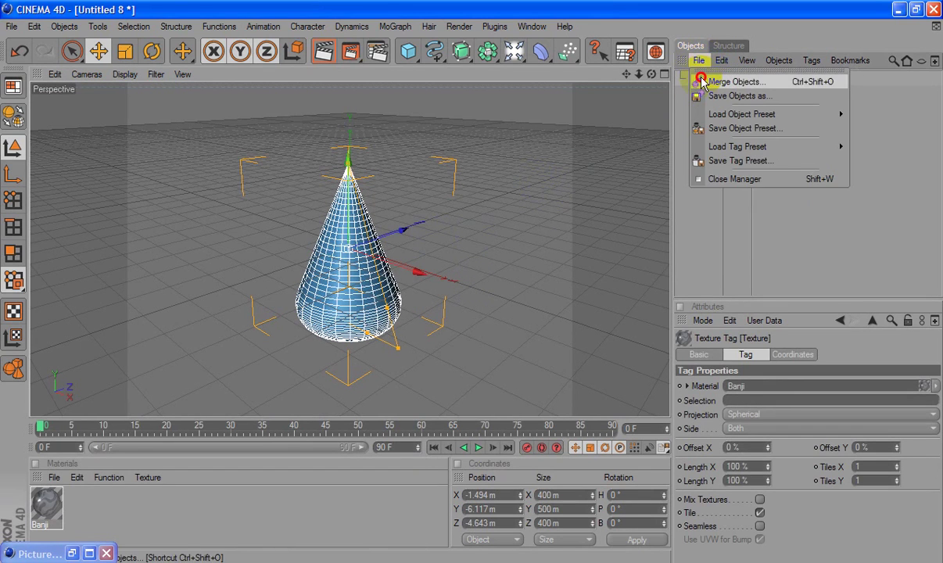
pyautogui.click(707, 81)
pyautogui.click(104, 83)
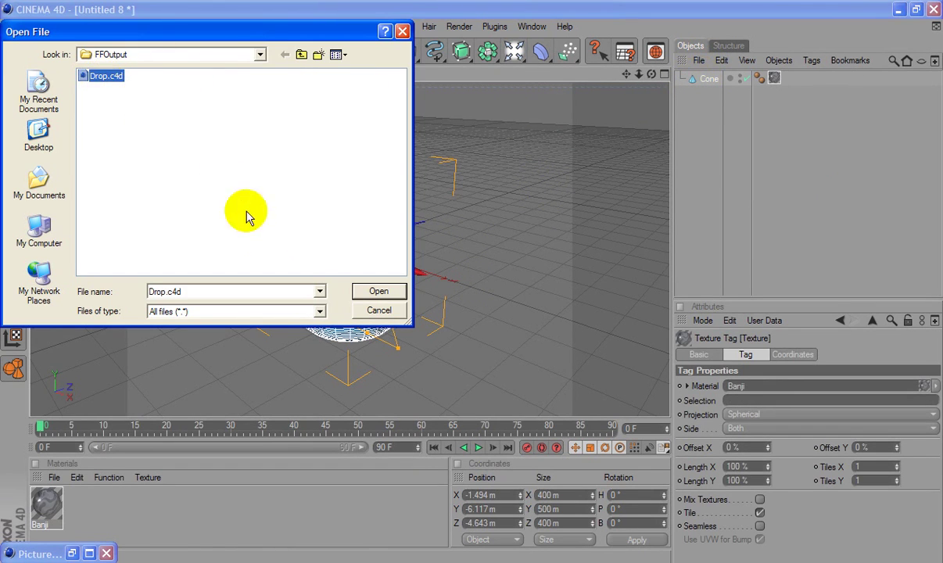
pyautogui.click(374, 291)
pyautogui.scroll(-2, 385, 261)
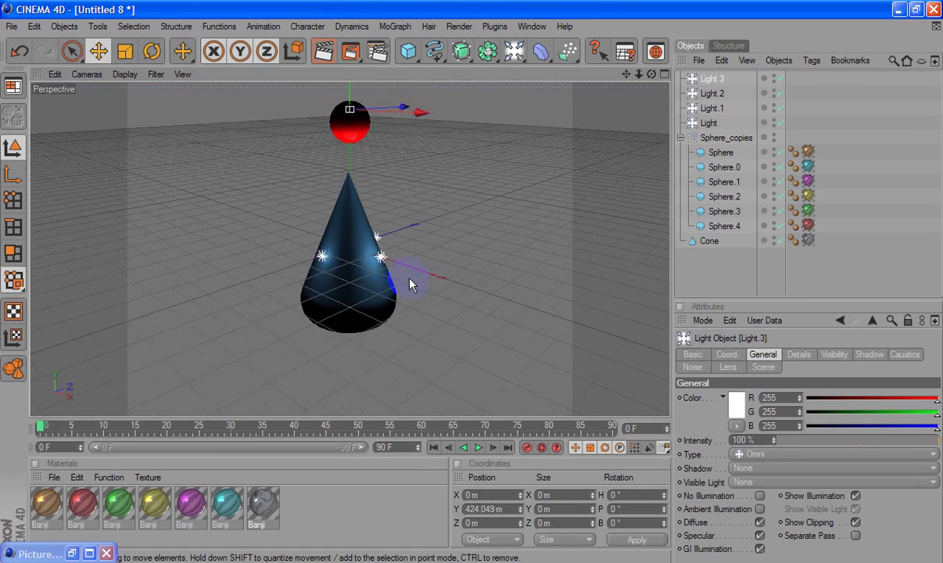
pyautogui.scroll(1, 382, 261)
# Raise and enlarge the cone so it surrounds the spheres, checking with a test render
pyautogui.click(359, 228)
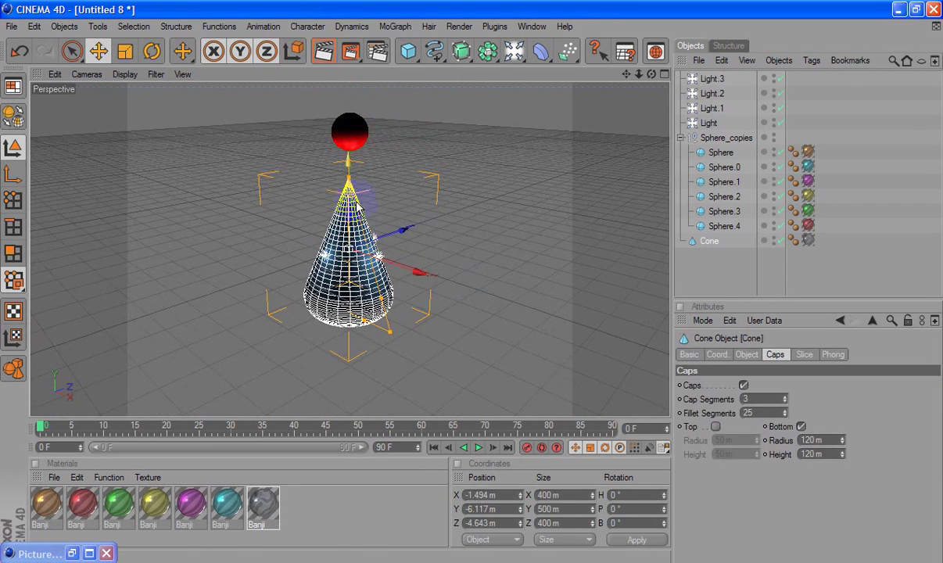
pyautogui.moveTo(348, 180); pyautogui.dragTo(348, 159)
pyautogui.moveTo(350, 202); pyautogui.dragTo(471, 280)
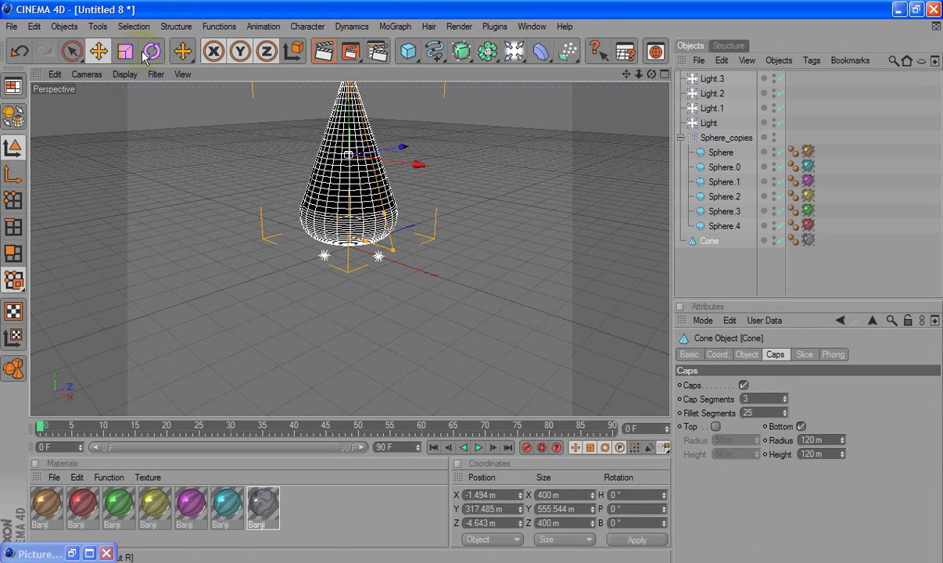
pyautogui.press('t')
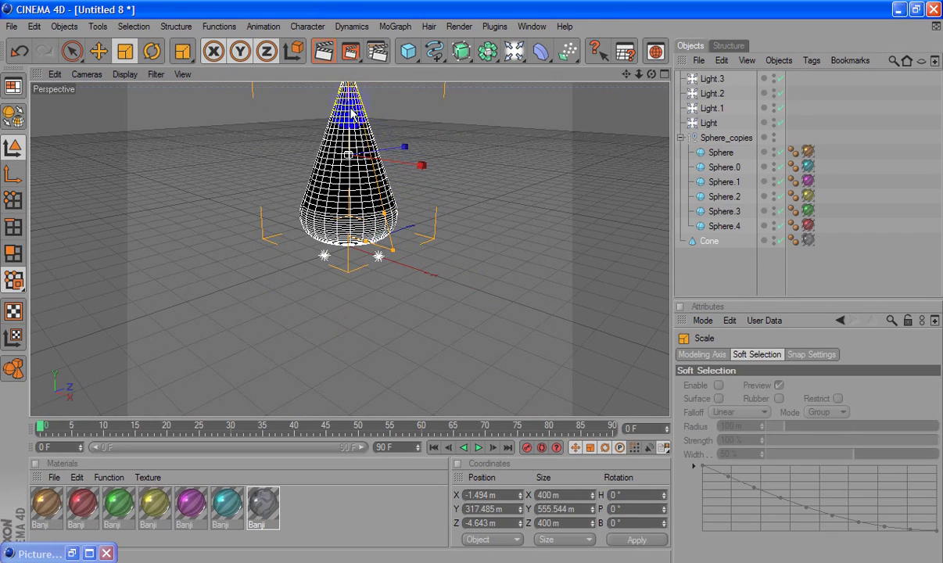
pyautogui.moveTo(362, 133); pyautogui.dragTo(348, 94)
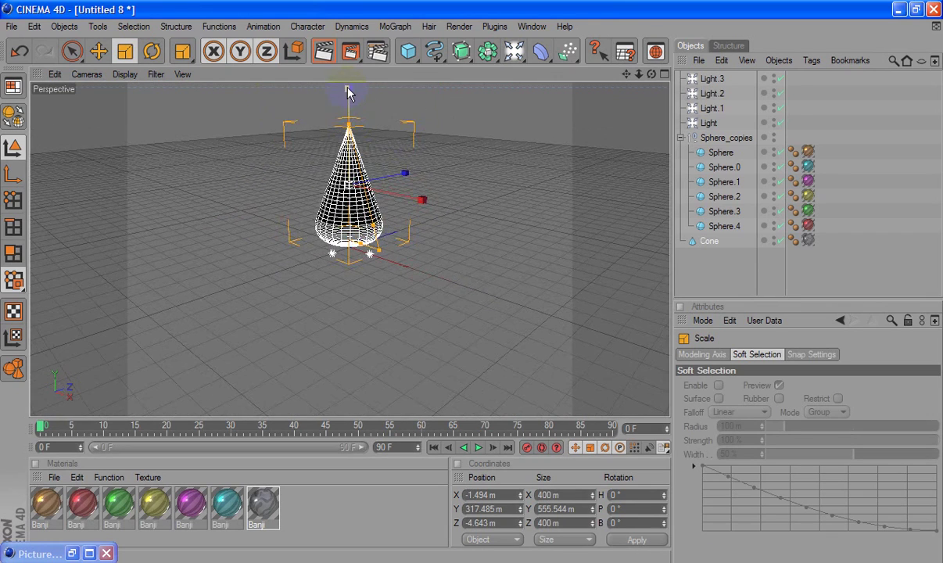
pyautogui.moveTo(471, 280); pyautogui.dragTo(364, 151)
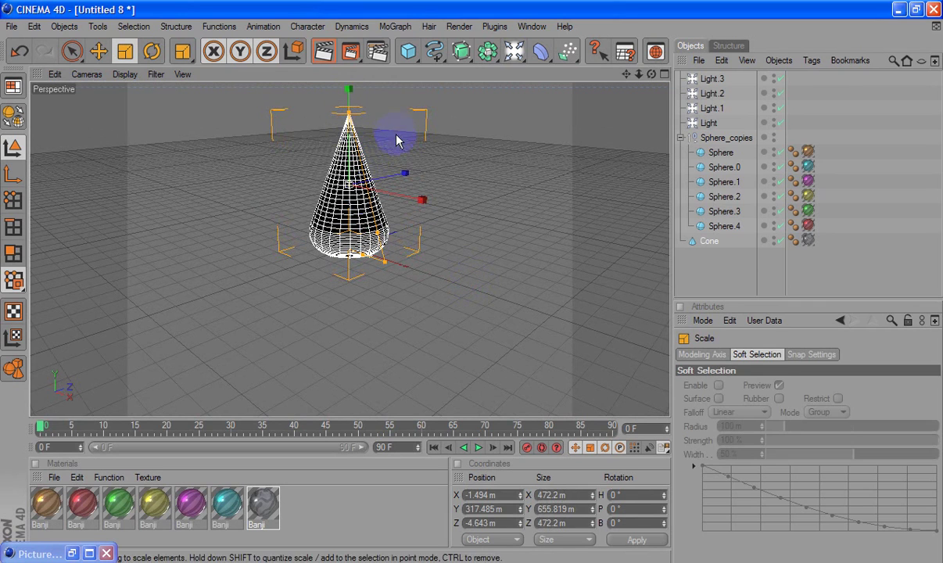
pyautogui.click(324, 51)
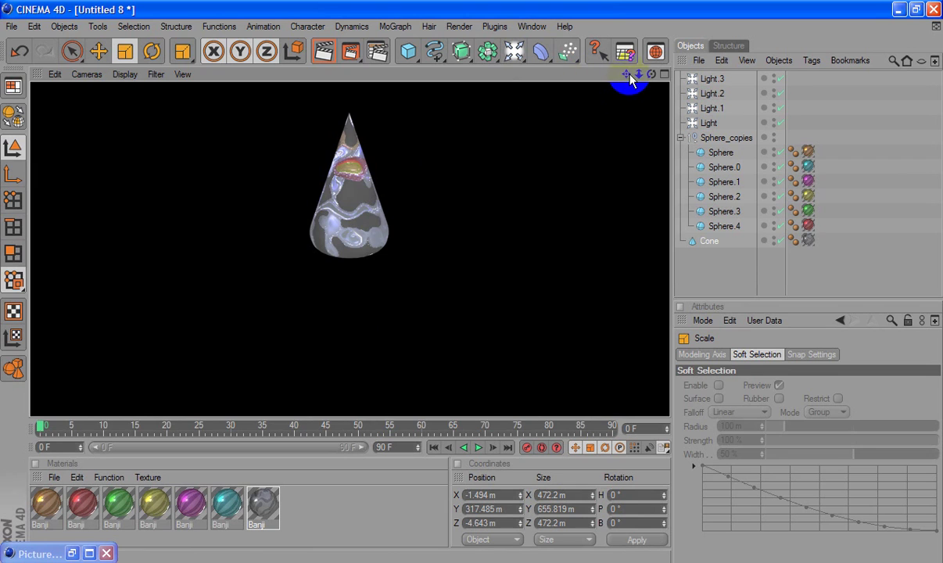
pyautogui.click(471, 282)
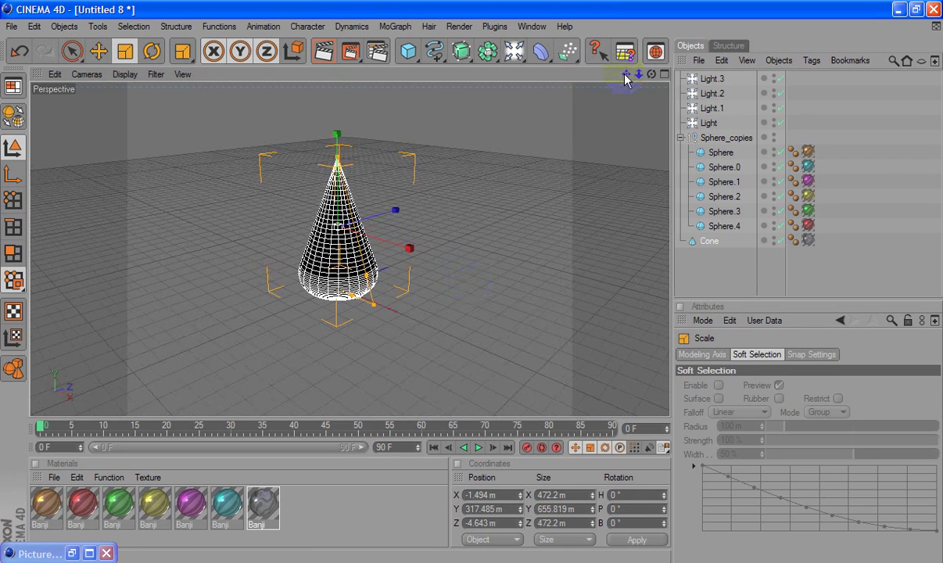
# Play the drop animation and render final frame 90 with the spheres inside the cone
pyautogui.moveTo(625, 78); pyautogui.dragTo(368, 217)
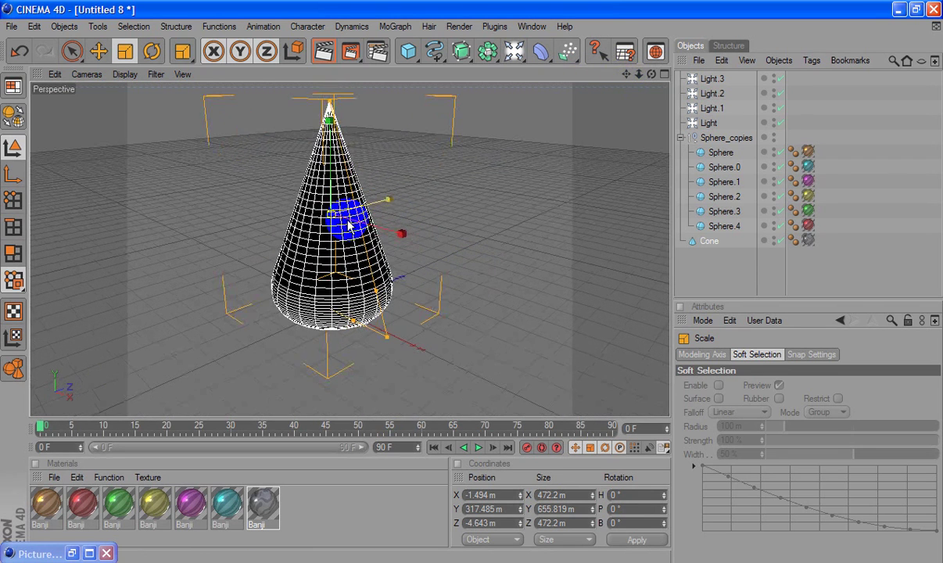
pyautogui.click(325, 54)
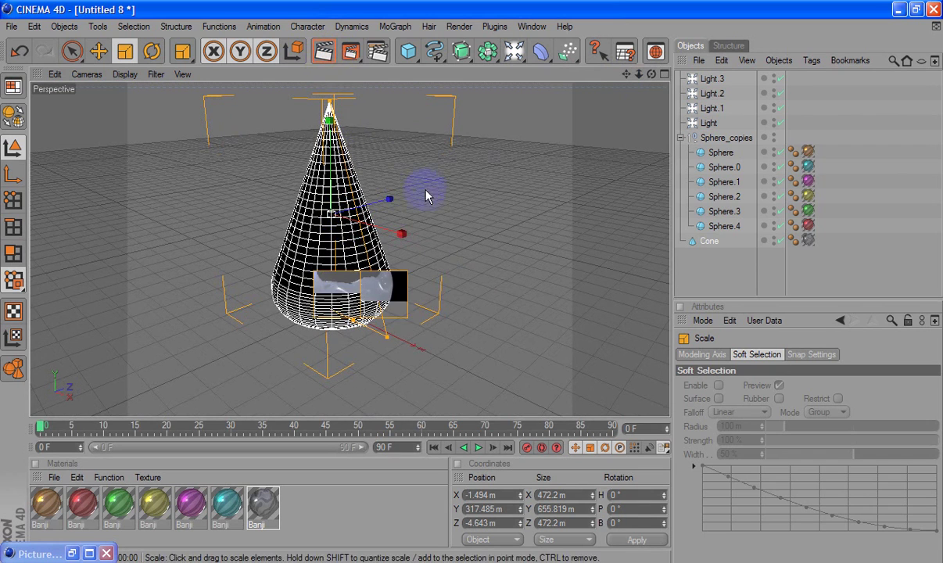
pyautogui.click(477, 447)
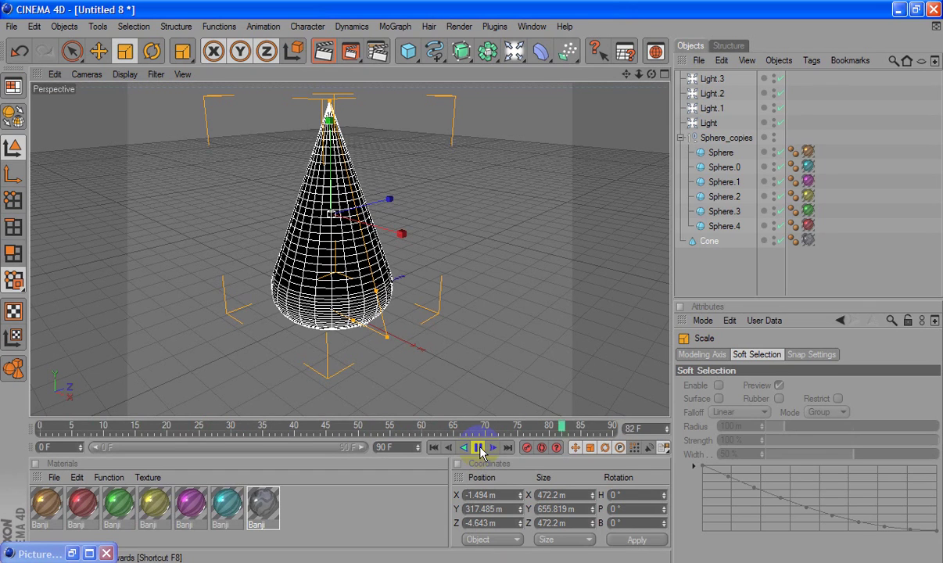
pyautogui.click(608, 432)
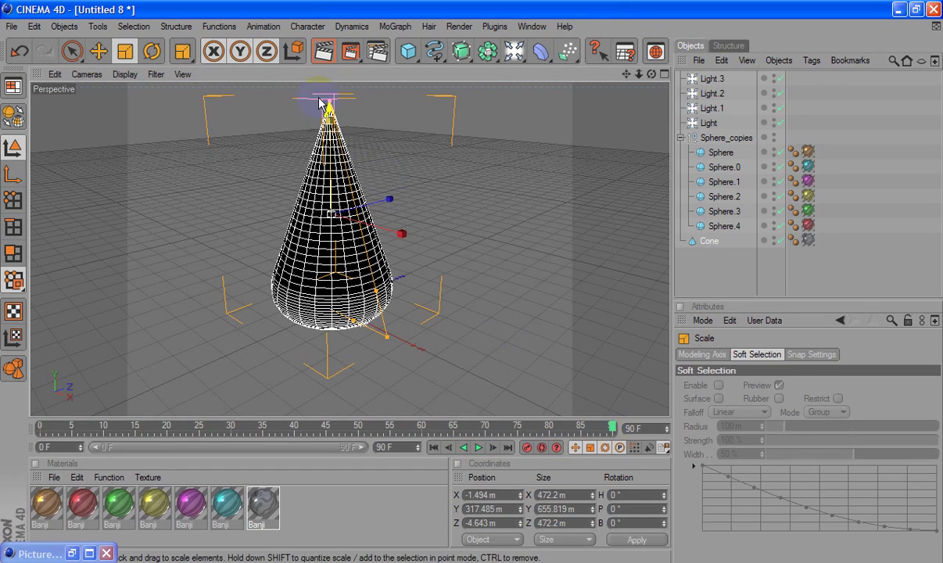
pyautogui.click(323, 62)
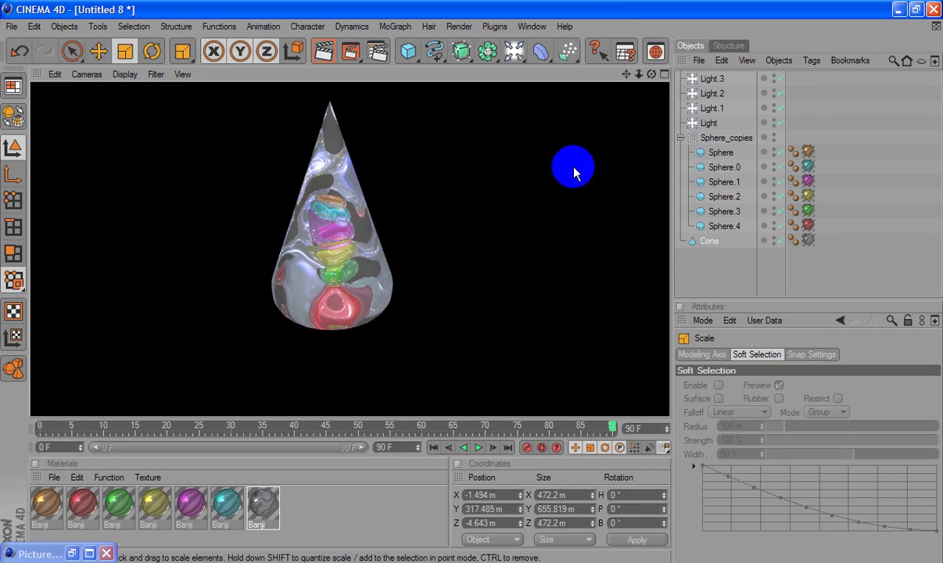
pyautogui.click(573, 172)
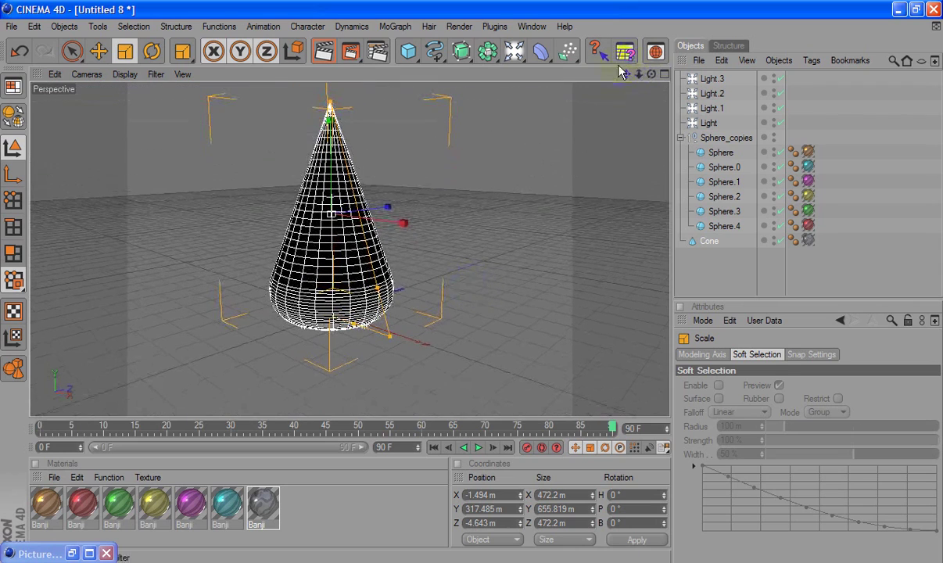
pyautogui.moveTo(626, 73); pyautogui.dragTo(473, 280)
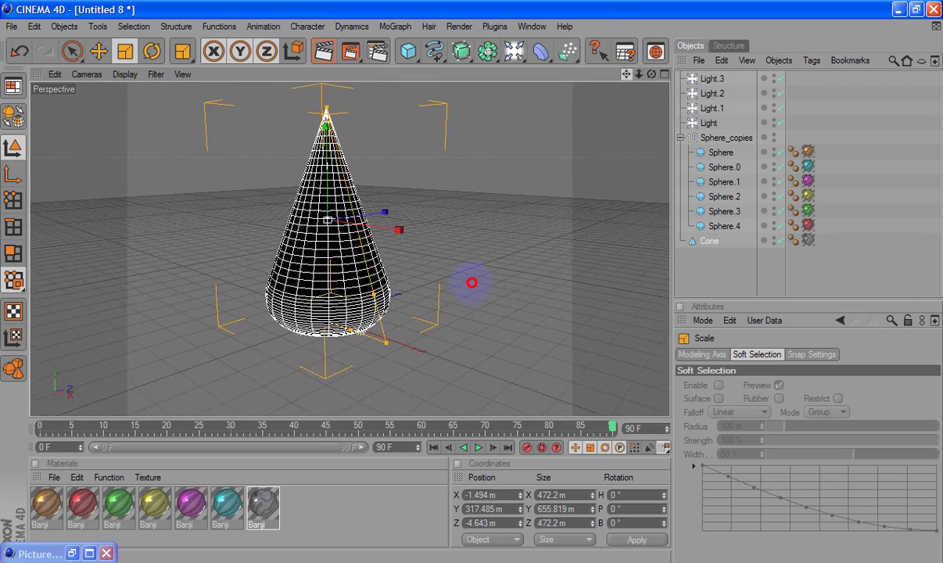
# Add a torus primitive and move it off the cone base
pyautogui.click(435, 182)
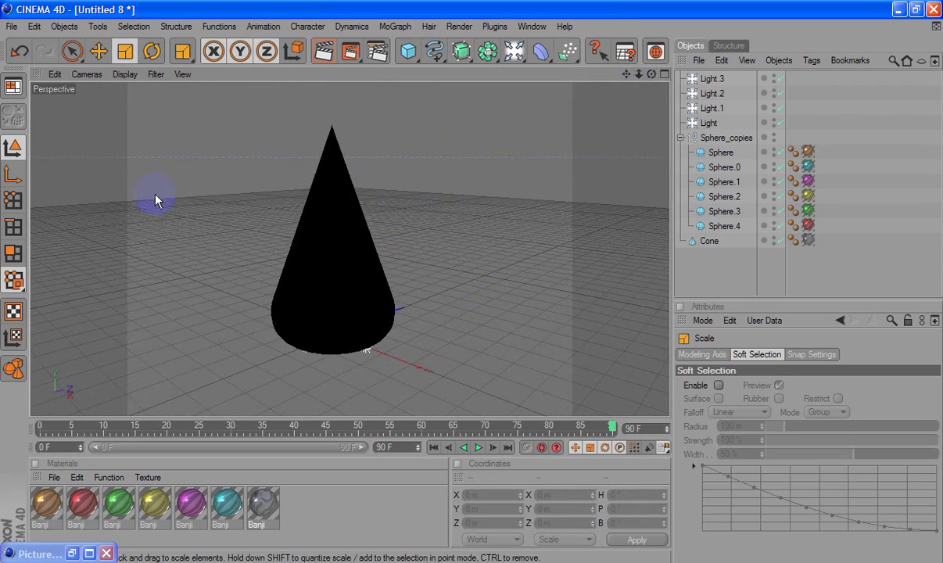
pyautogui.moveTo(408, 51); pyautogui.dragTo(681, 125)
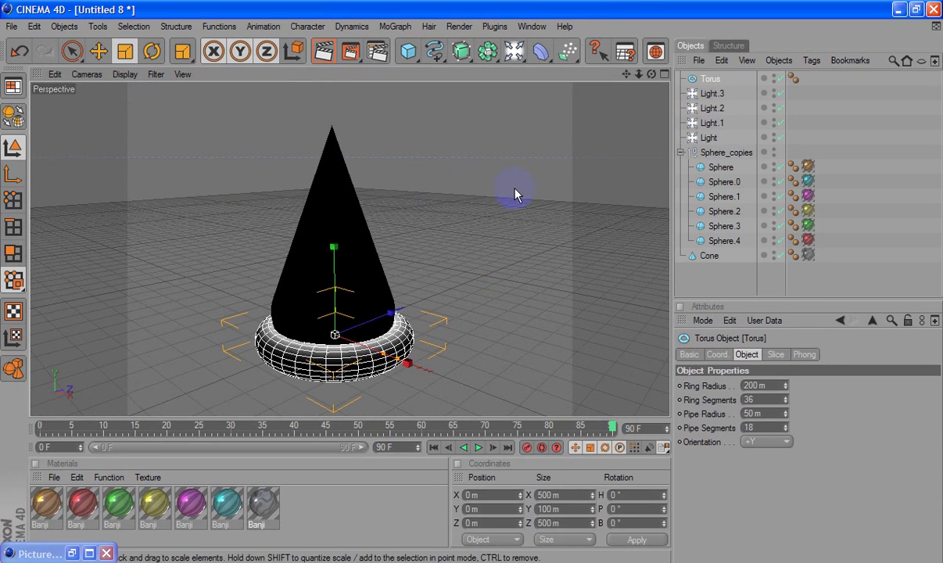
pyautogui.click(99, 50)
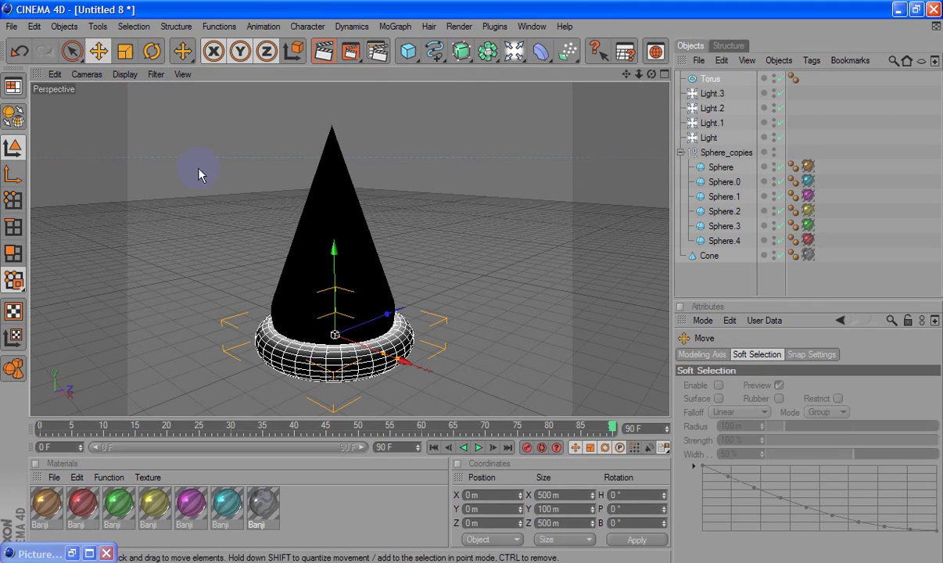
pyautogui.moveTo(347, 321); pyautogui.dragTo(363, 334)
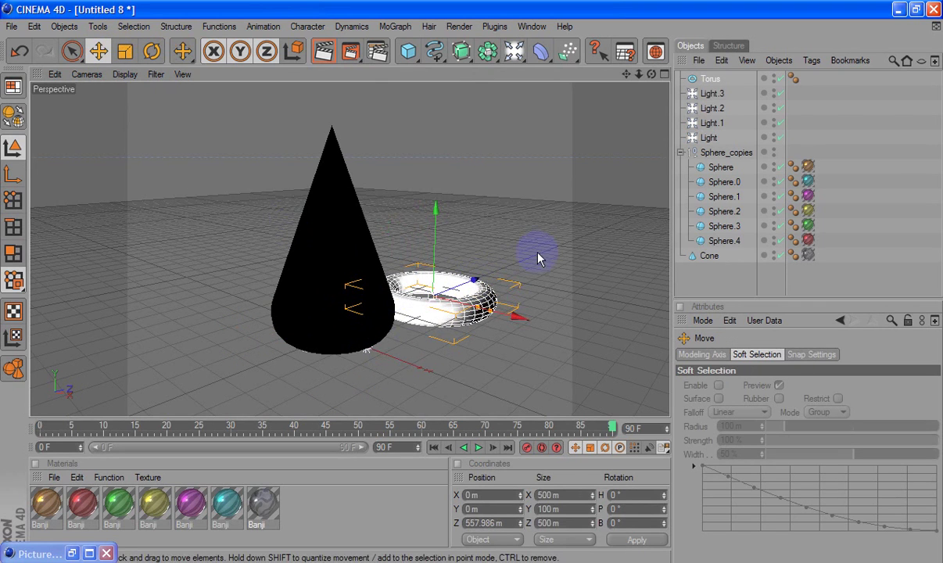
# Give the torus an 8 m pipe radius and a 45 m ring radius
pyautogui.moveTo(474, 278); pyautogui.dragTo(509, 324)
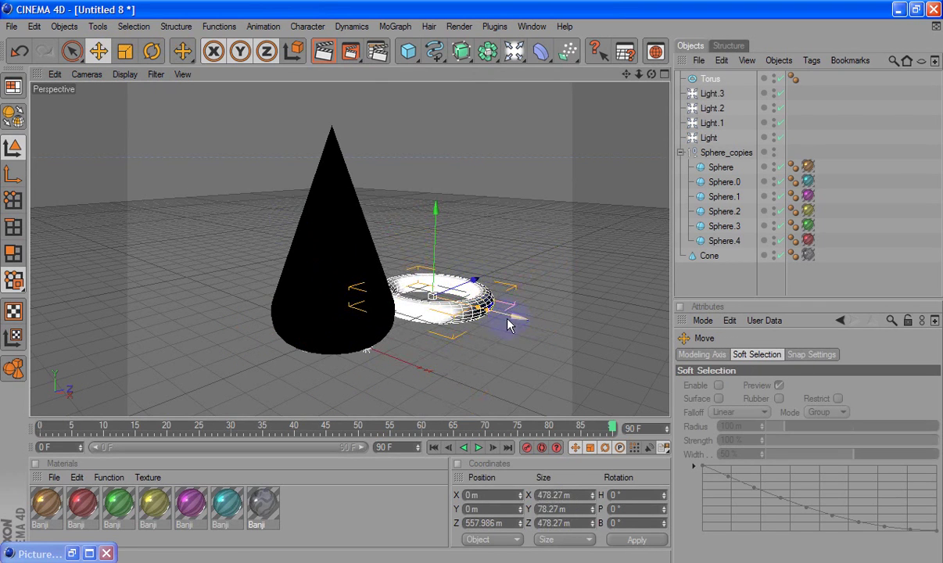
pyautogui.click(710, 79)
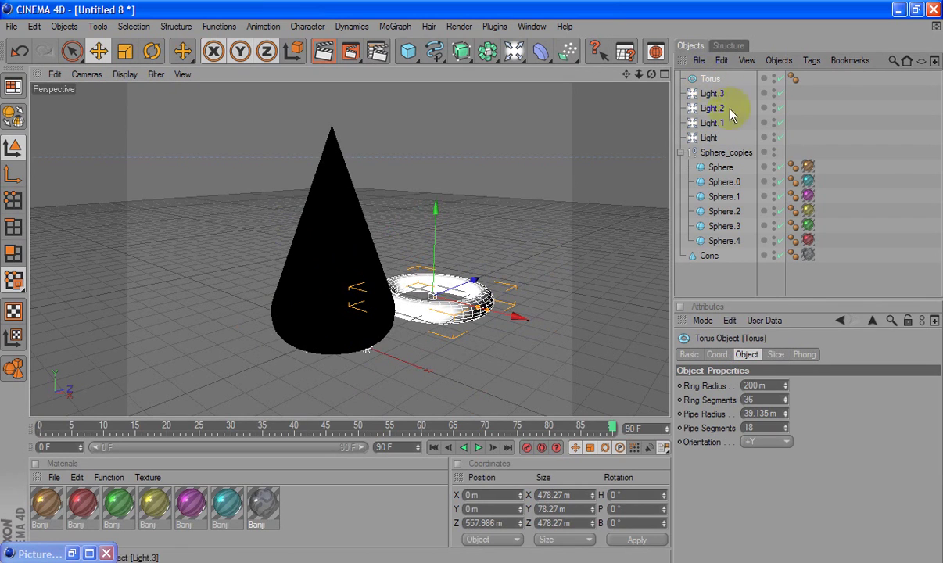
pyautogui.click(741, 385)
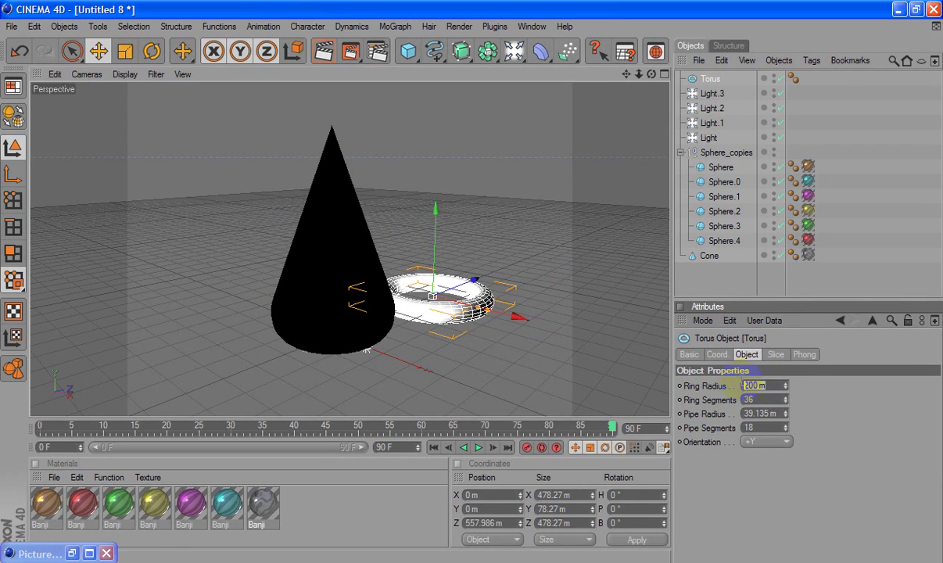
pyautogui.moveTo(785, 385)
pyautogui.mouseDown()
pyautogui.moveTo(787, 414)
pyautogui.moveTo(716, 410)
pyautogui.mouseUp()
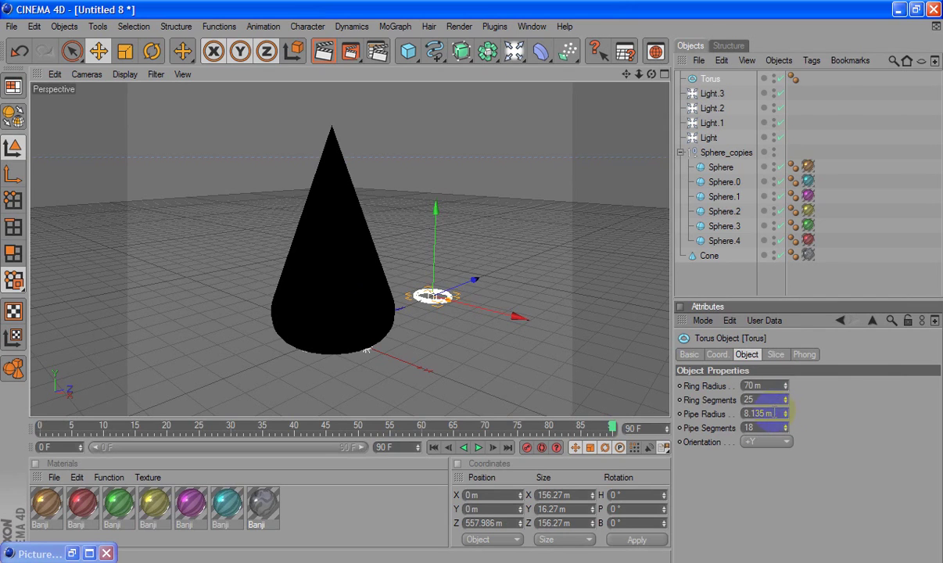
pyautogui.write('8')
pyautogui.press('Return')
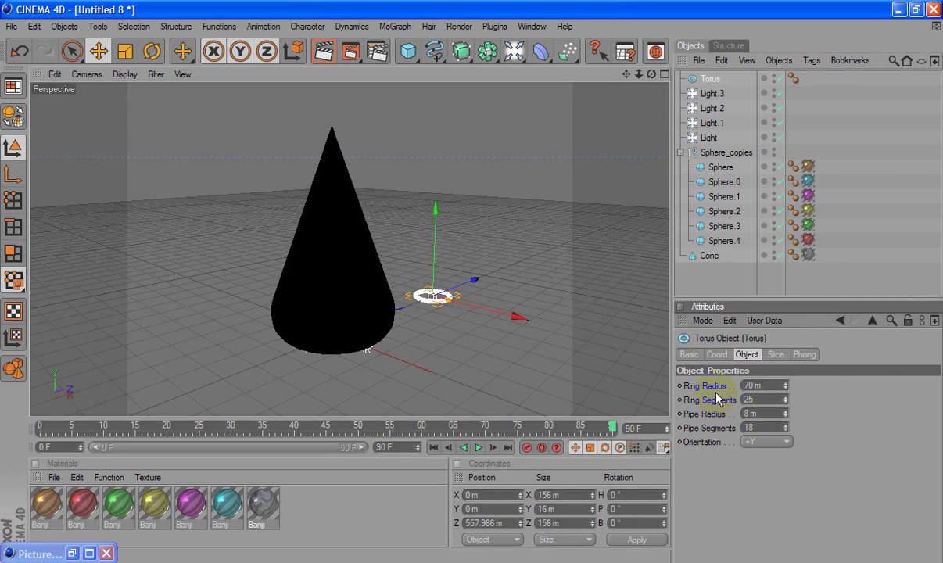
pyautogui.doubleClick(773, 386)
pyautogui.write('45')
pyautogui.press('Return')
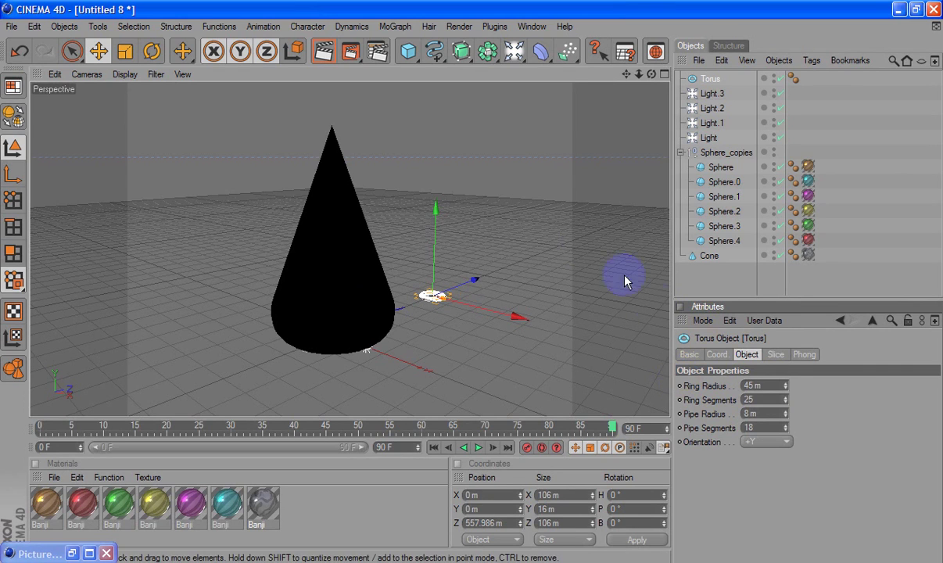
# Stand the torus upright with +X orientation on the cone's tip
pyautogui.click(766, 441)
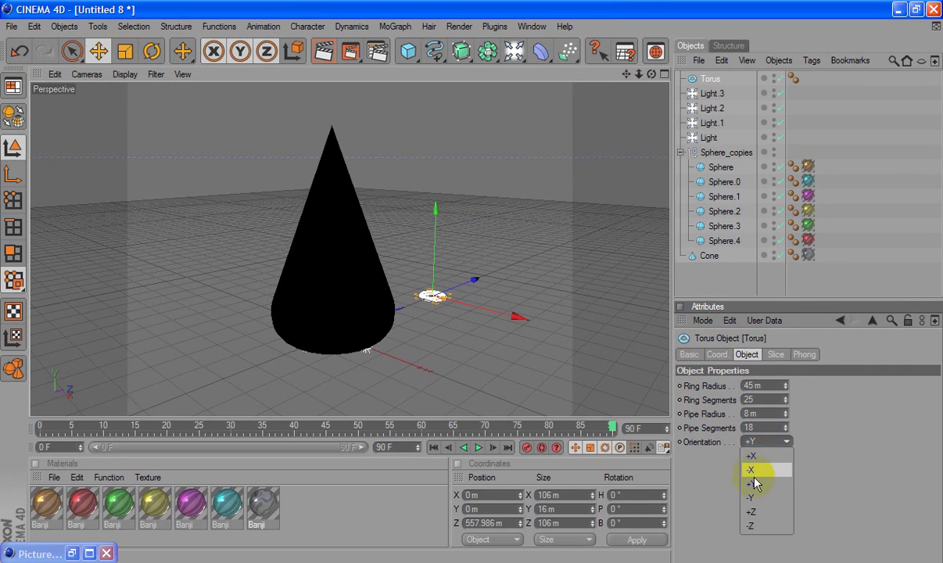
pyautogui.click(751, 512)
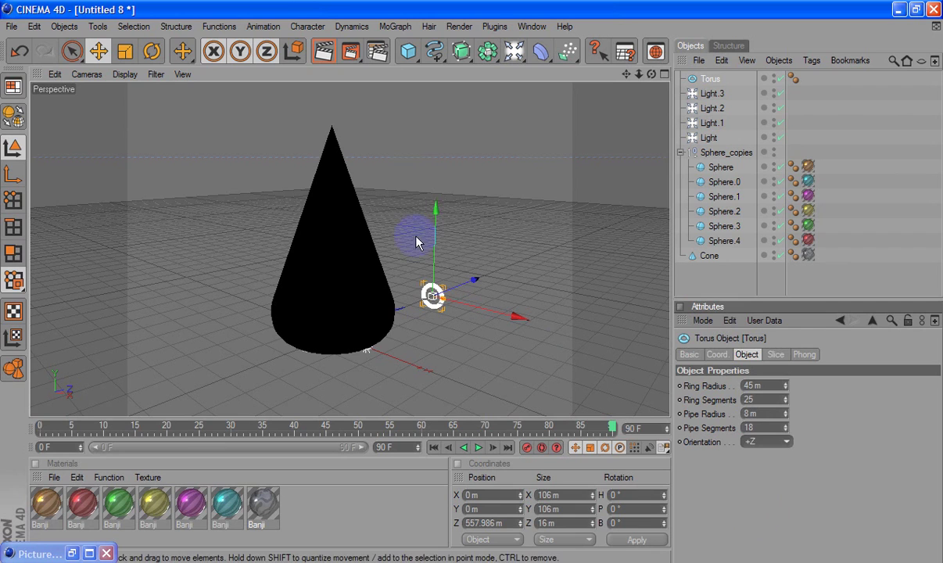
pyautogui.moveTo(436, 235); pyautogui.dragTo(438, 141)
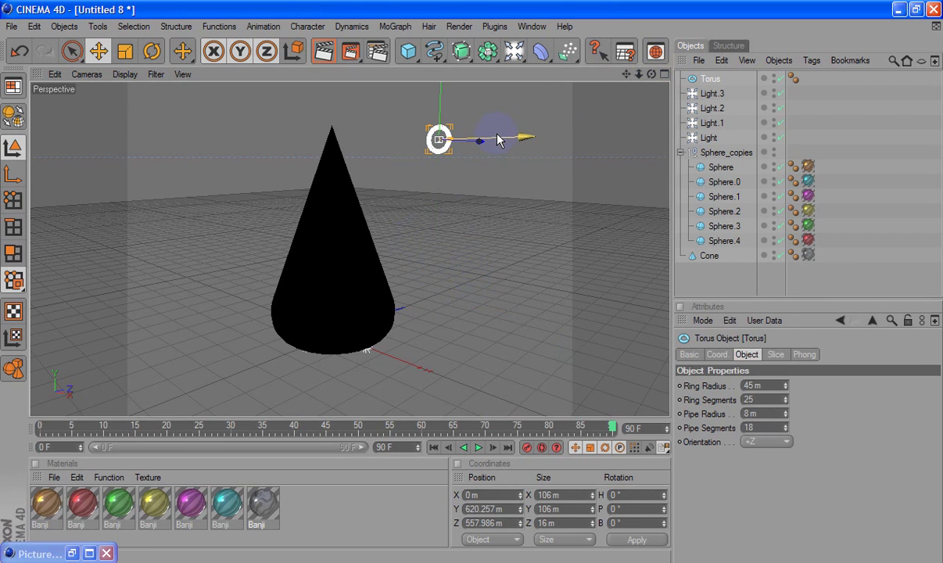
pyautogui.moveTo(481, 149); pyautogui.dragTo(471, 283)
pyautogui.click(471, 282)
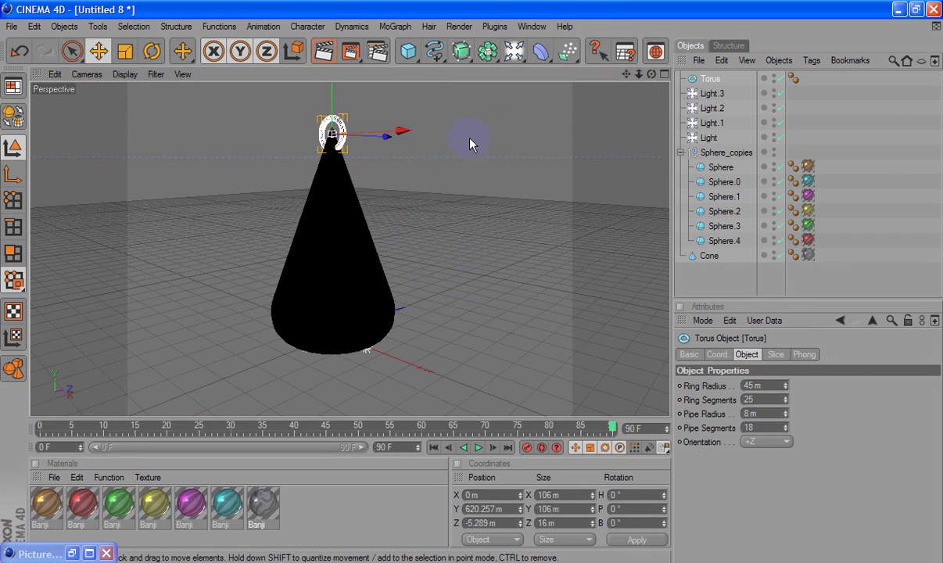
pyautogui.click(777, 440)
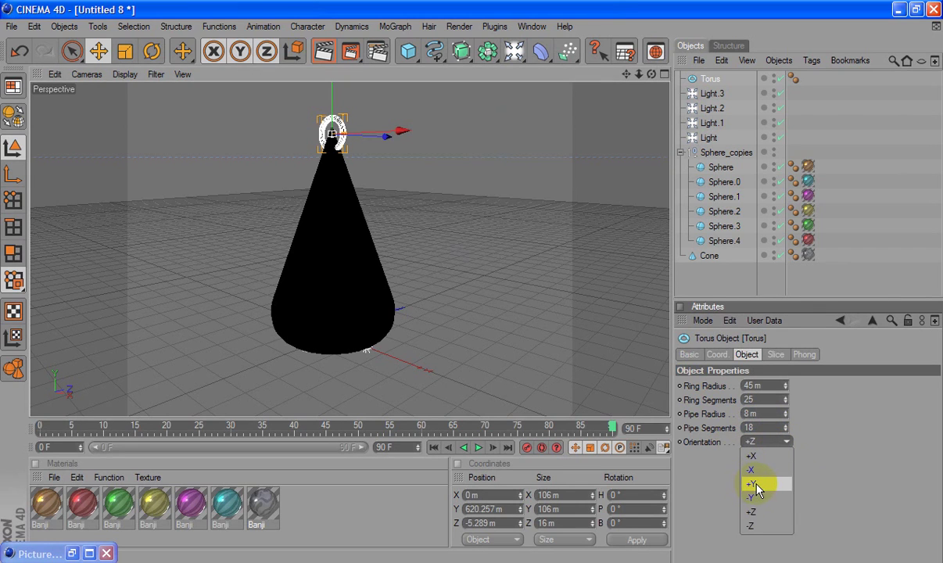
pyautogui.click(760, 527)
pyautogui.click(763, 442)
pyautogui.click(757, 458)
pyautogui.click(471, 280)
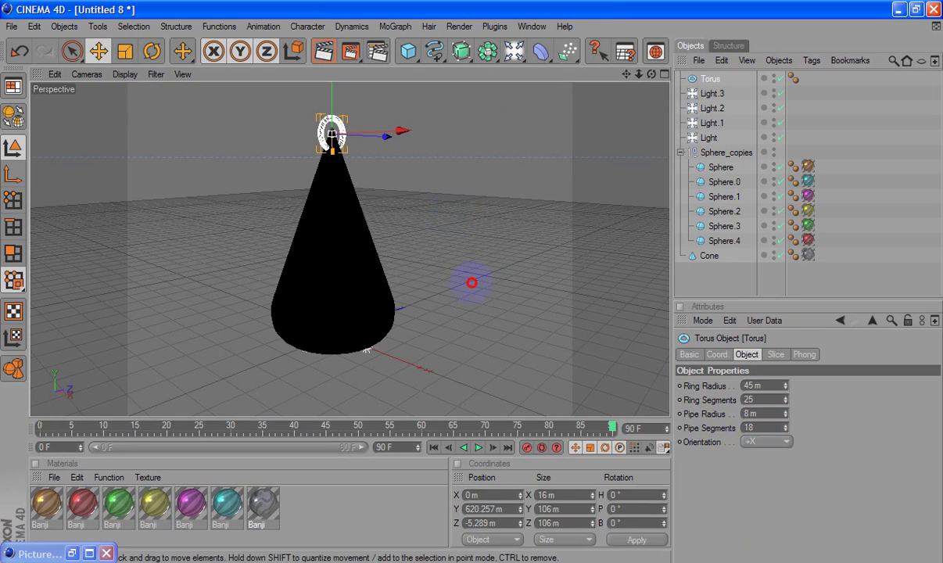
# Apply the Banji glass material to the torus and render the active view
pyautogui.click(247, 475)
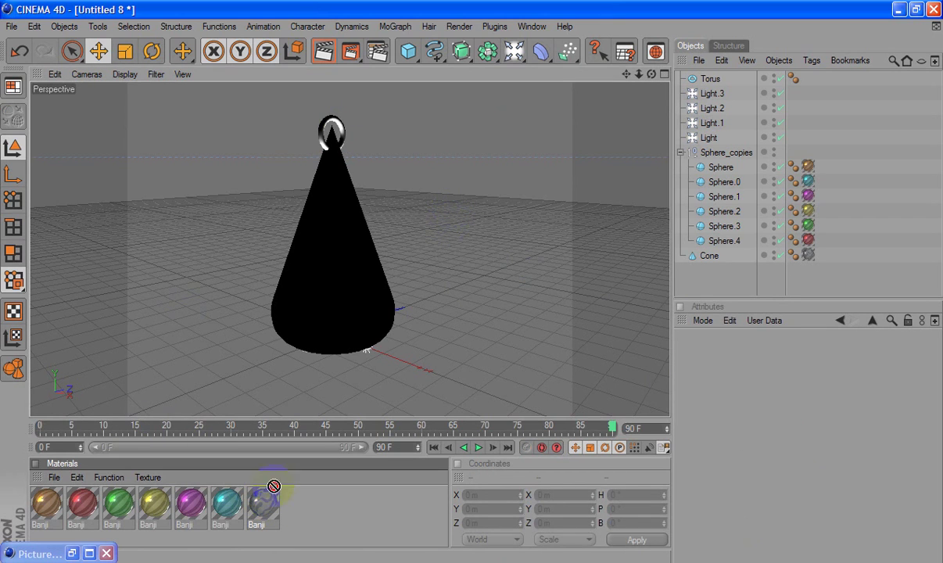
pyautogui.moveTo(326, 143); pyautogui.dragTo(327, 143)
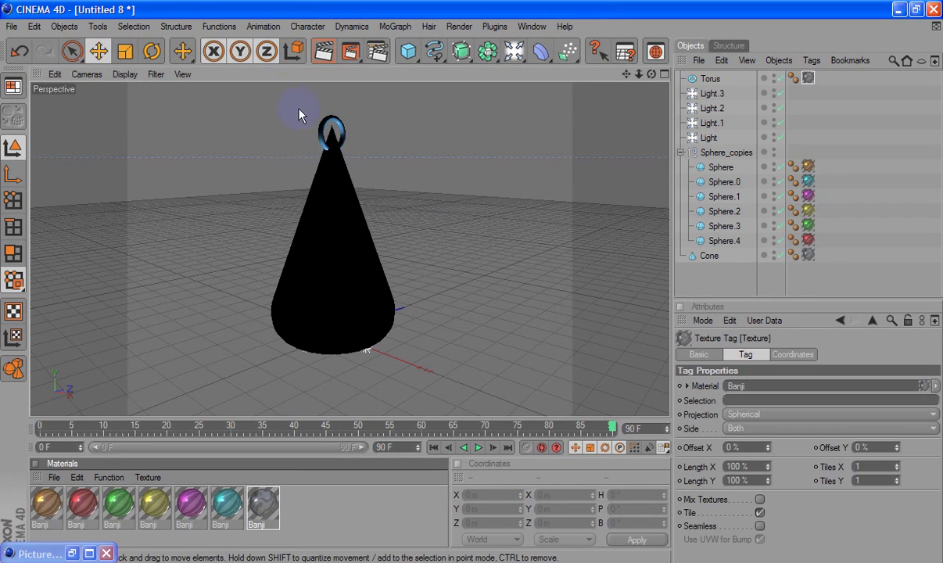
pyautogui.click(326, 55)
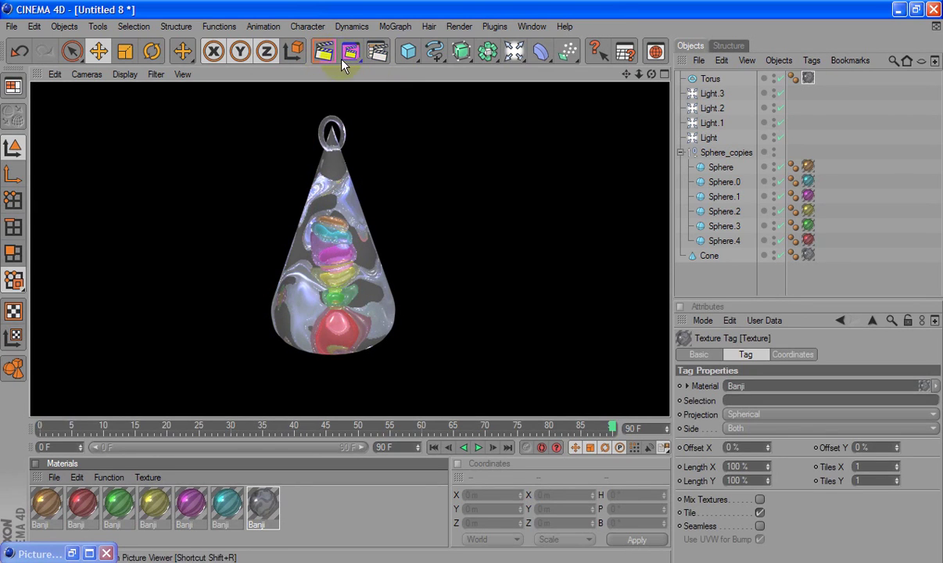
# Calculate a Full Render, All Frames preview animation and move the Picture Viewer aside
pyautogui.moveTo(349, 52); pyautogui.dragTo(426, 213)
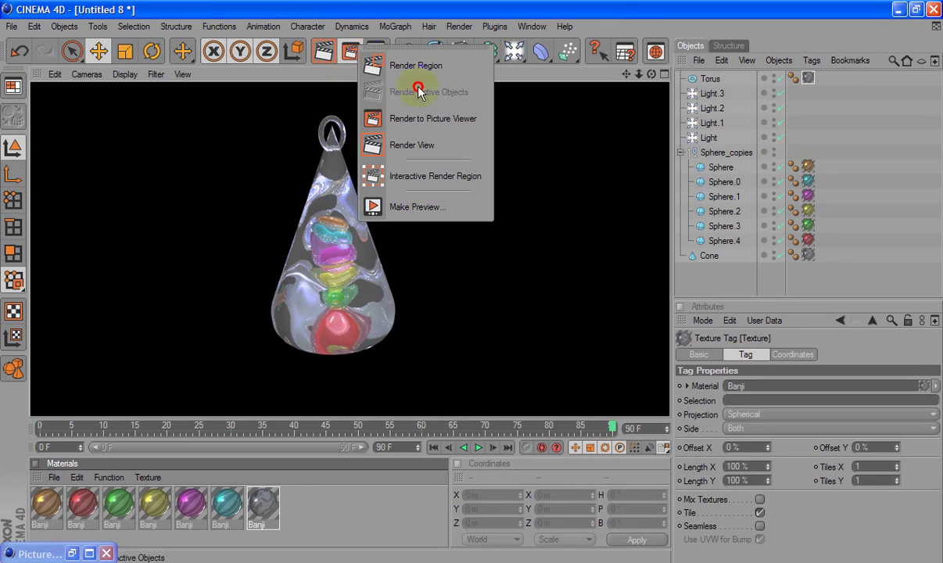
pyautogui.click(423, 209)
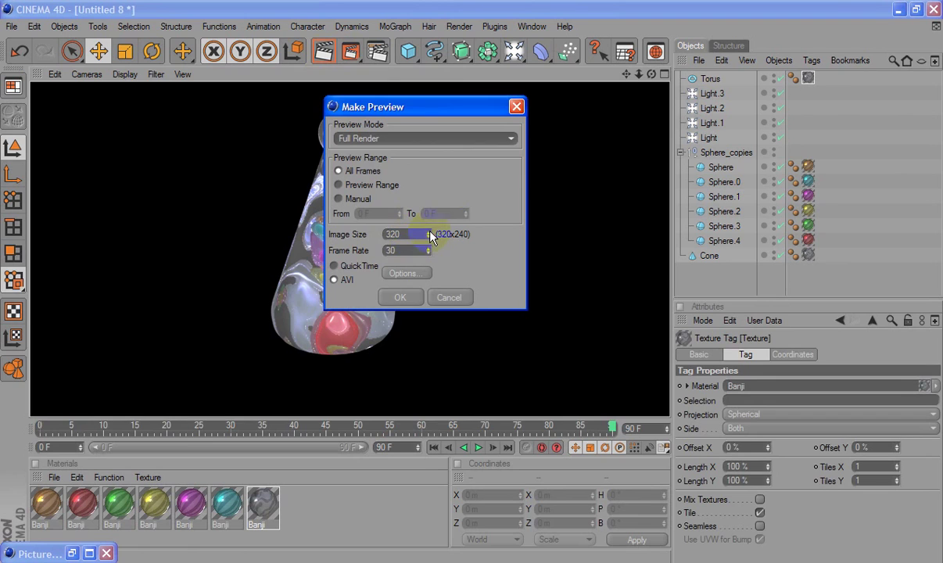
pyautogui.click(401, 298)
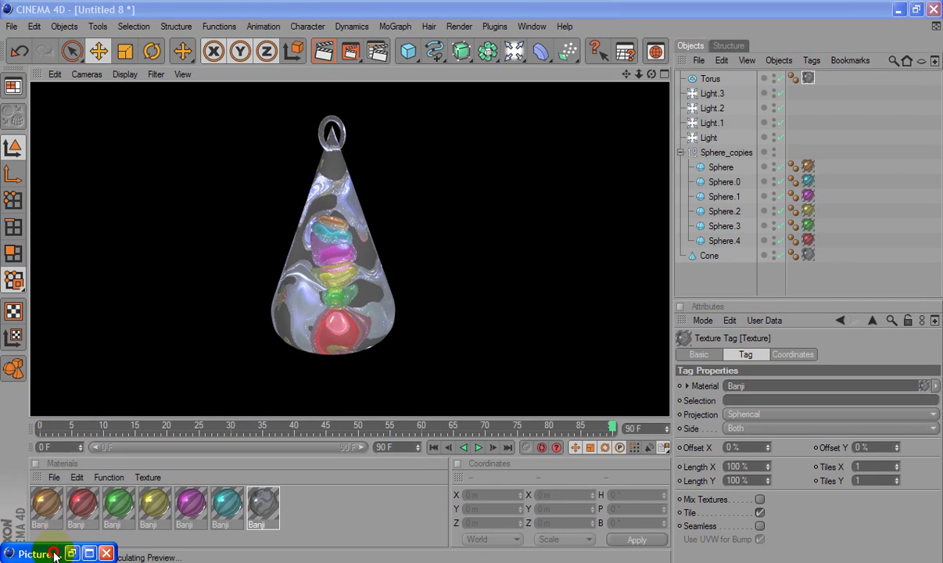
pyautogui.moveTo(54, 555); pyautogui.dragTo(504, 536)
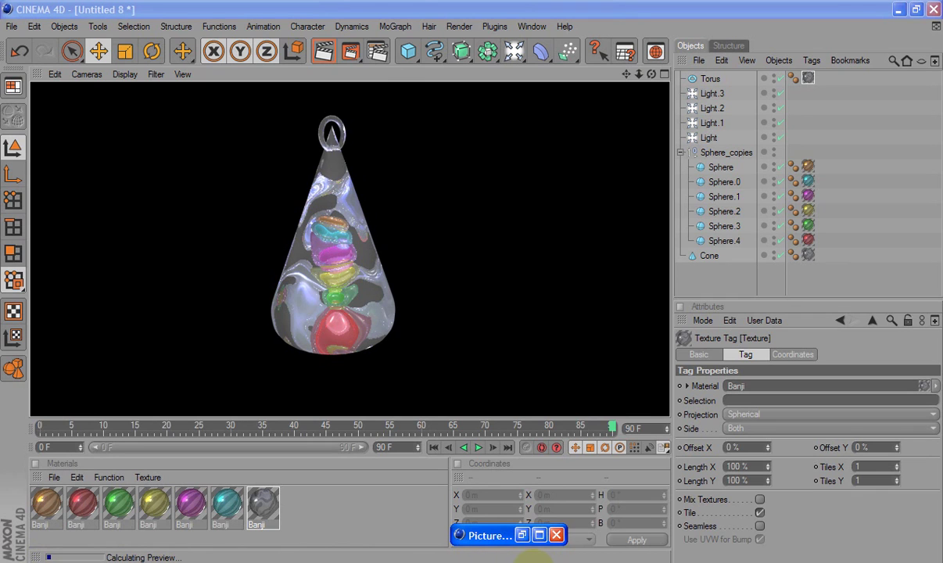
pyautogui.click(532, 557)
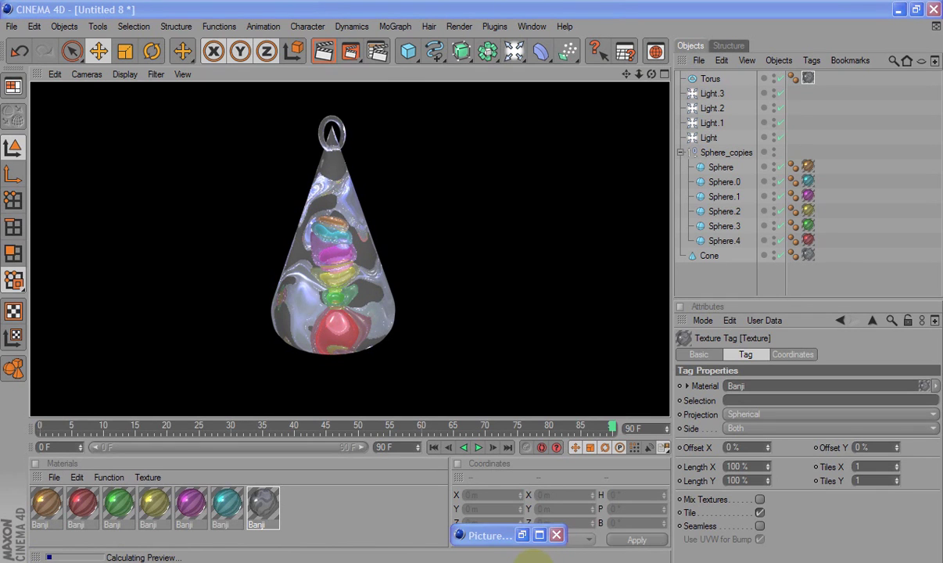
# Bring up the Picture Viewer playing preview.avi, then start a blank Notepad document
pyautogui.click(387, 530)
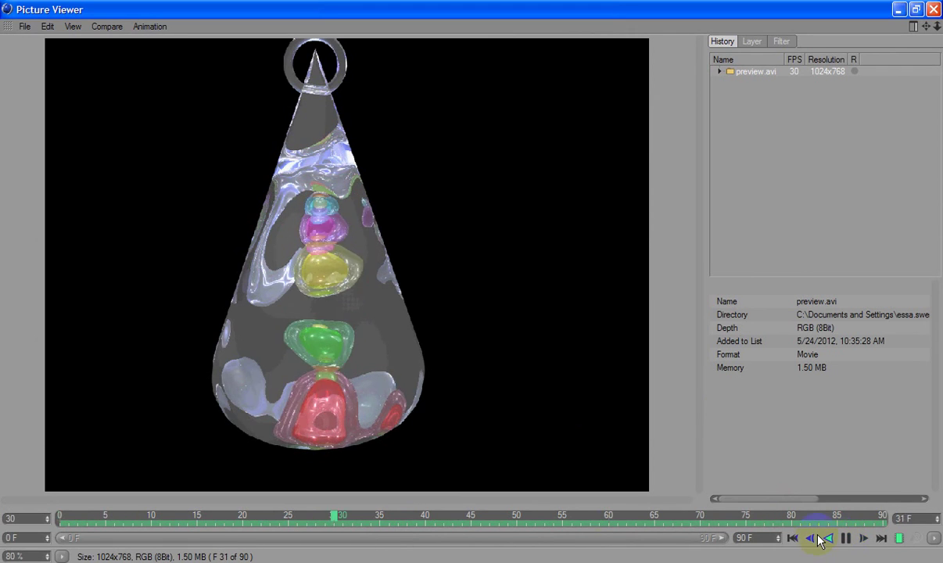
pyautogui.click(625, 560)
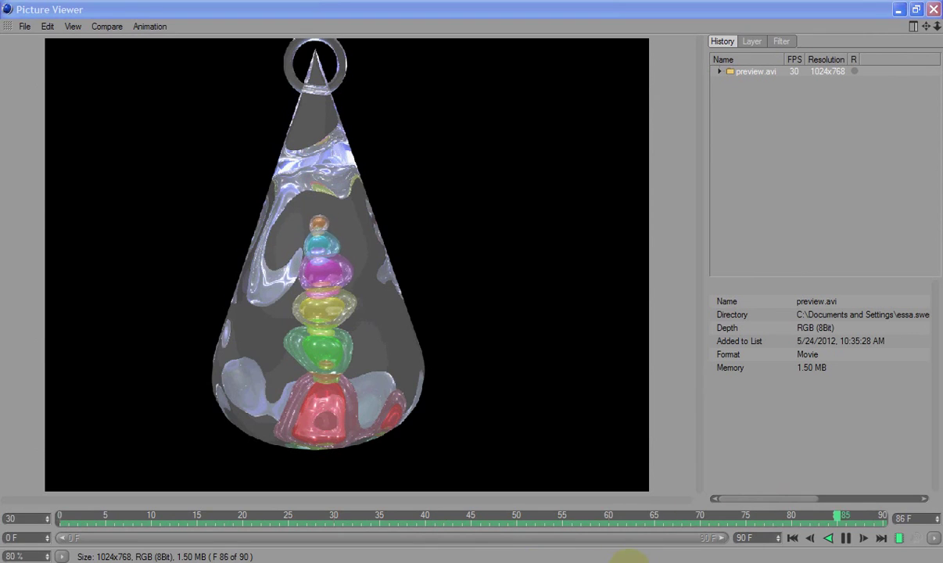
# Write 'Thanks for watching.....', the author's name and 'ATHS' on separate lines
pyautogui.press('Return')
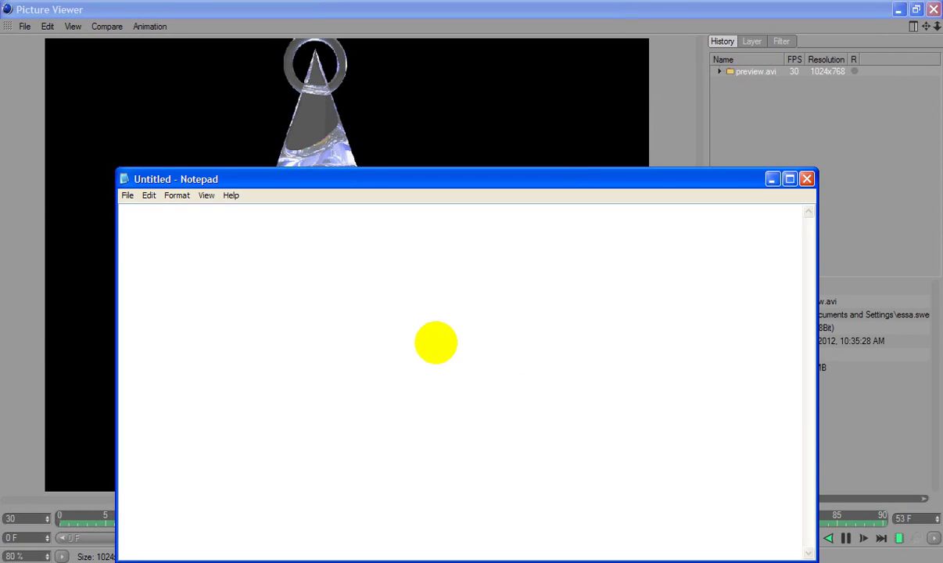
pyautogui.write('Thanks f')
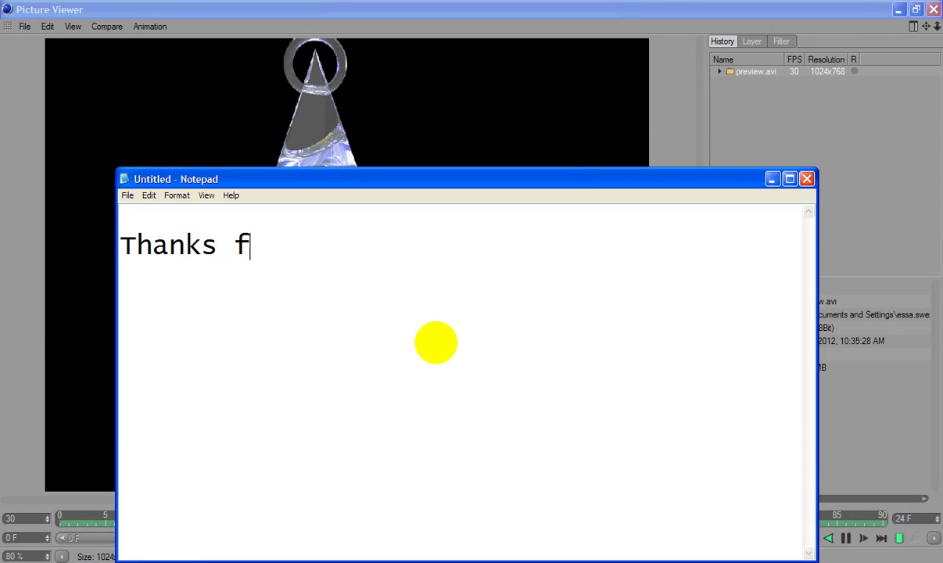
pyautogui.write('or watc')
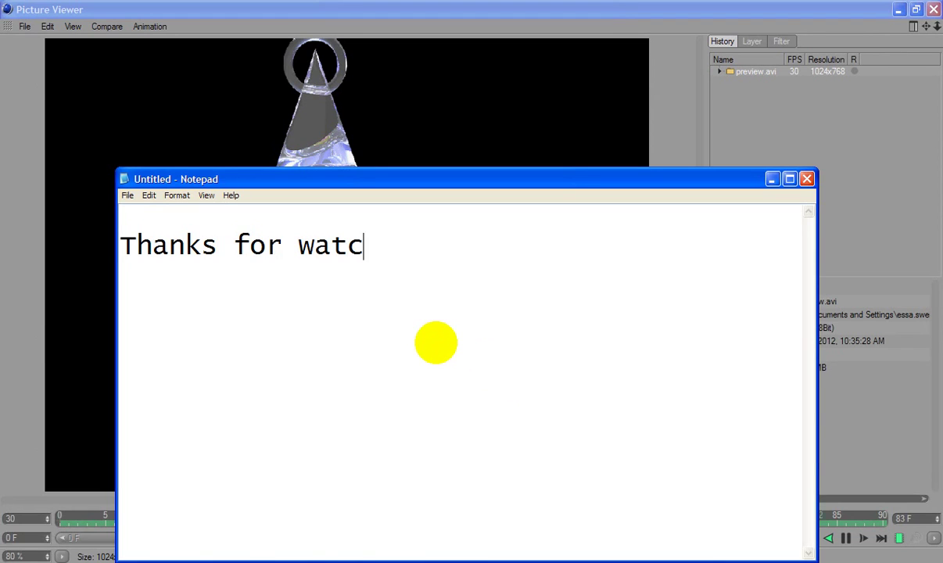
pyautogui.write('hinf')
pyautogui.press('BackSpace')
pyautogui.write('g')
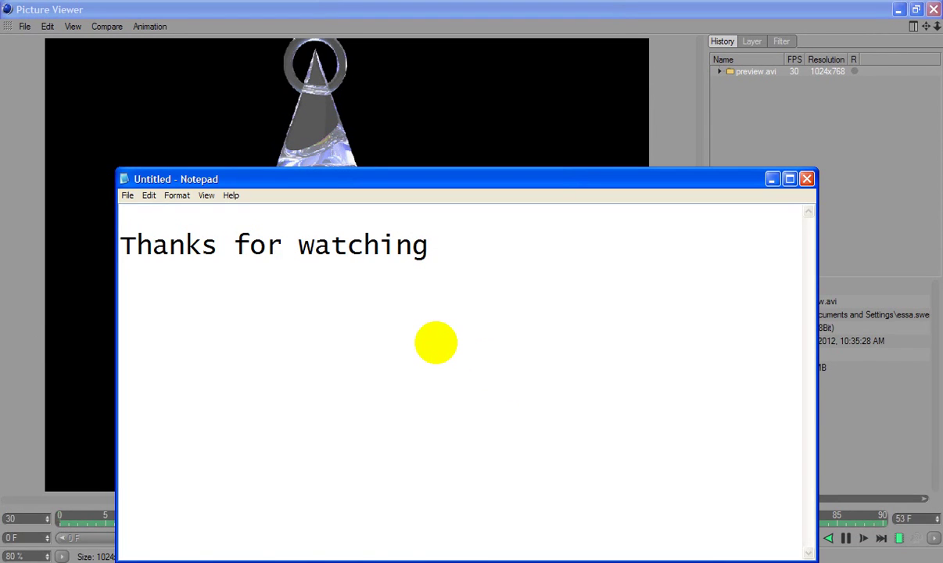
pyautogui.write('.....')
pyautogui.press('Return')
pyautogui.press('Return')
pyautogui.write('Es')
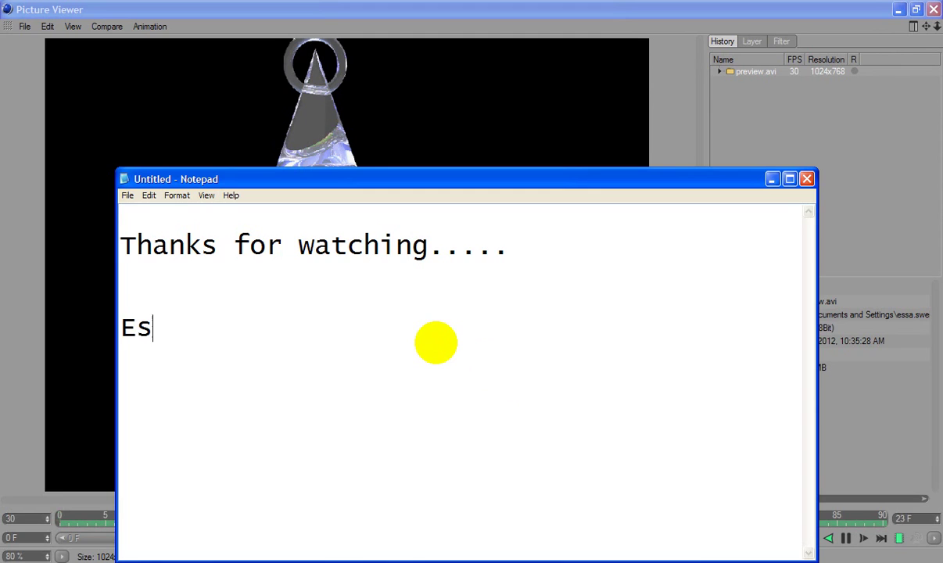
pyautogui.write('sa Sweida')
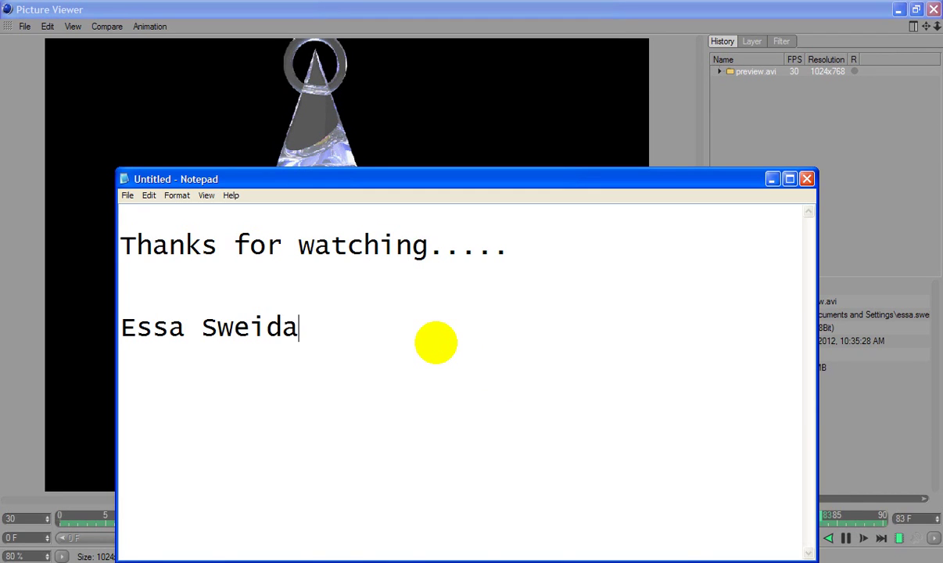
pyautogui.write('n')
pyautogui.press('Return')
pyautogui.press('Return')
pyautogui.write('AT')
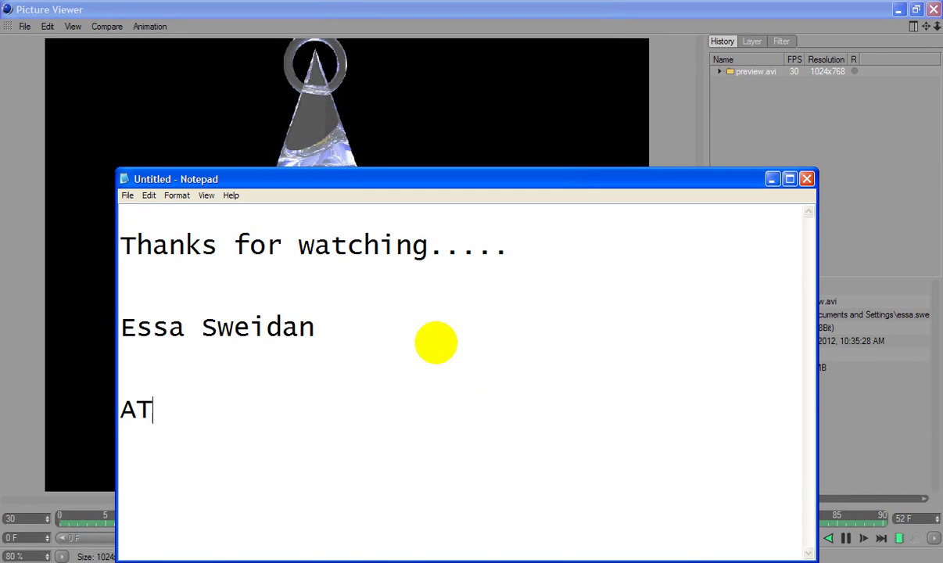
pyautogui.write('HS')
pyautogui.press('Return')
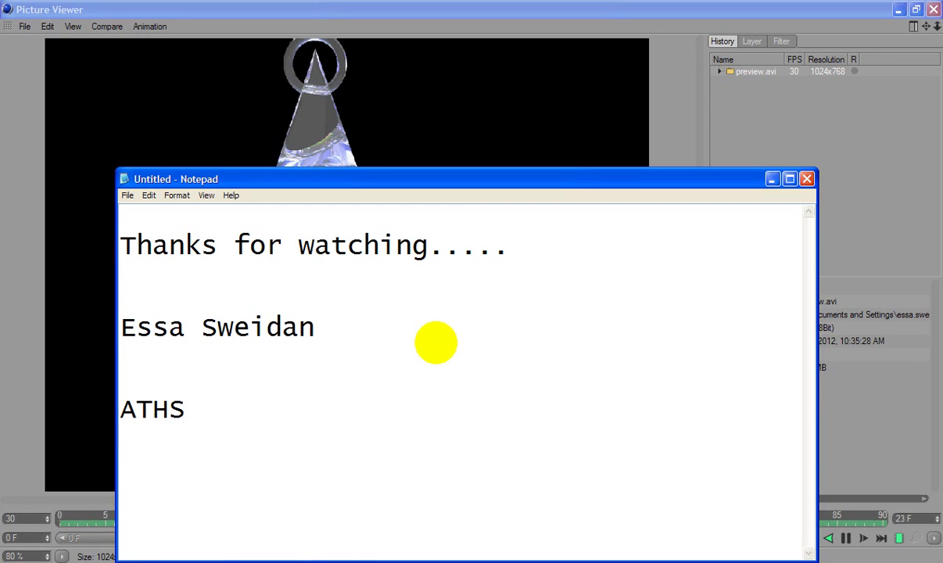